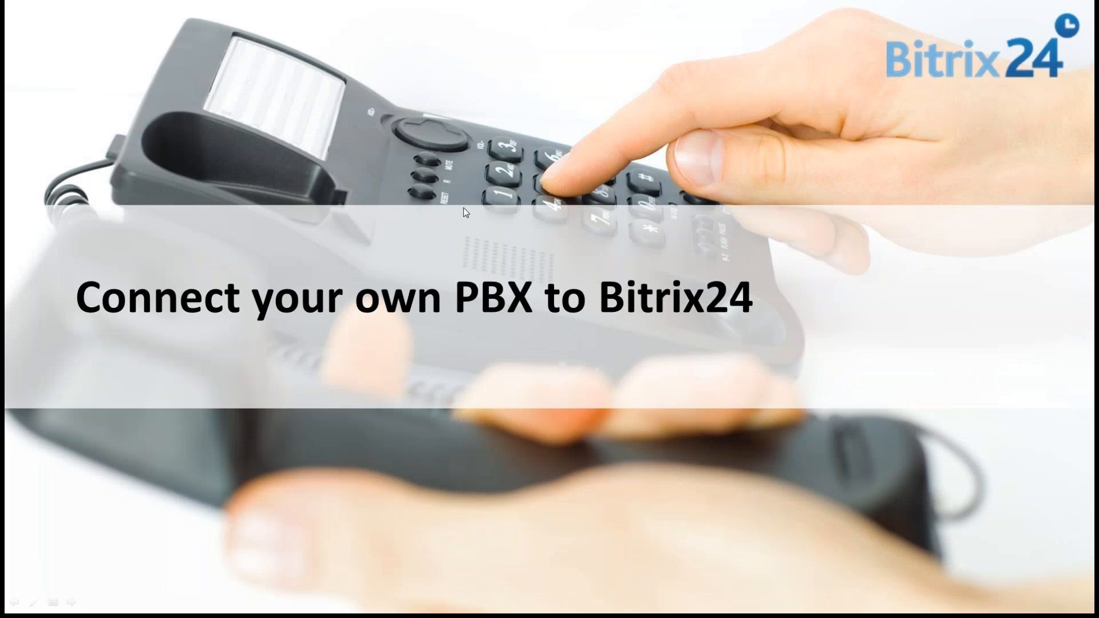
left_click(469, 242)
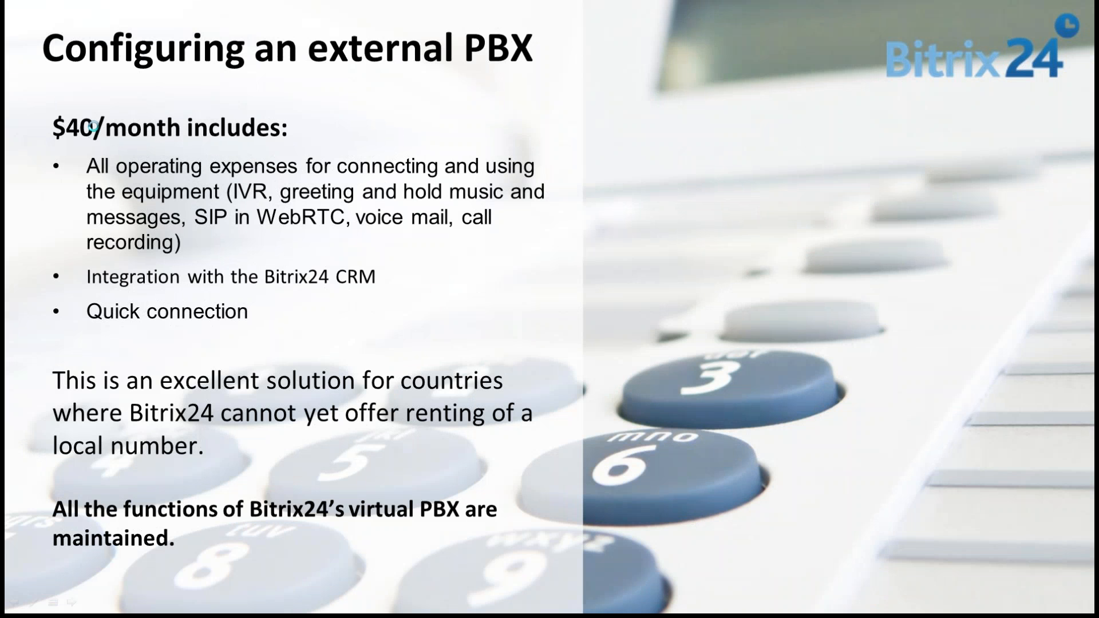
left_click(98, 127)
key("Left")
left_click(157, 153)
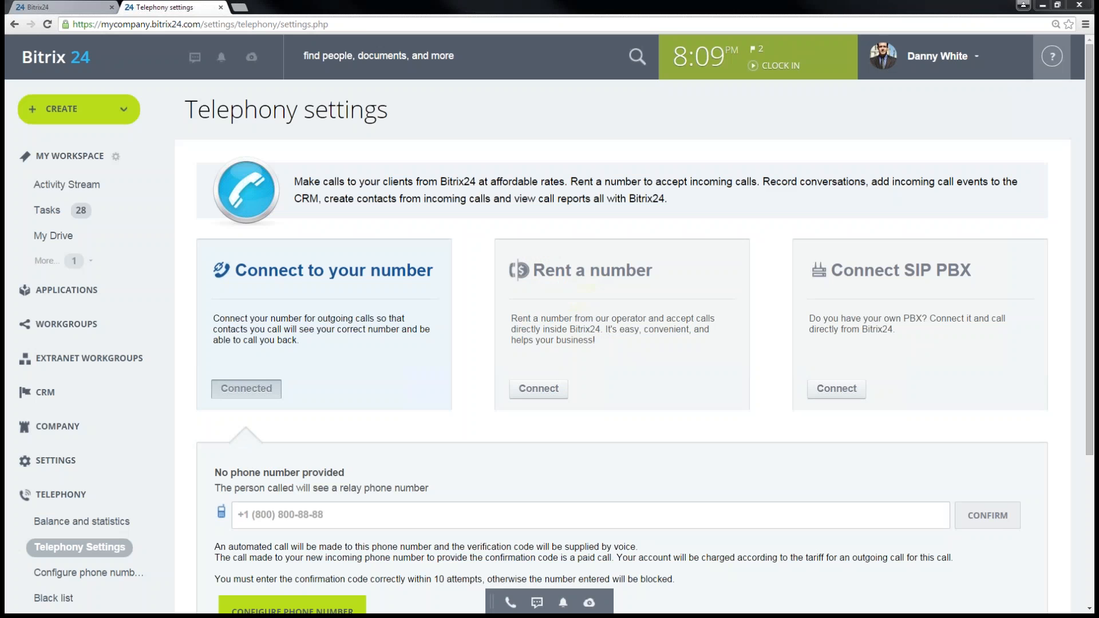
- Switch to the Activity Stream page, refresh it, and open the contact list in the instant messenger
left_click(59, 8)
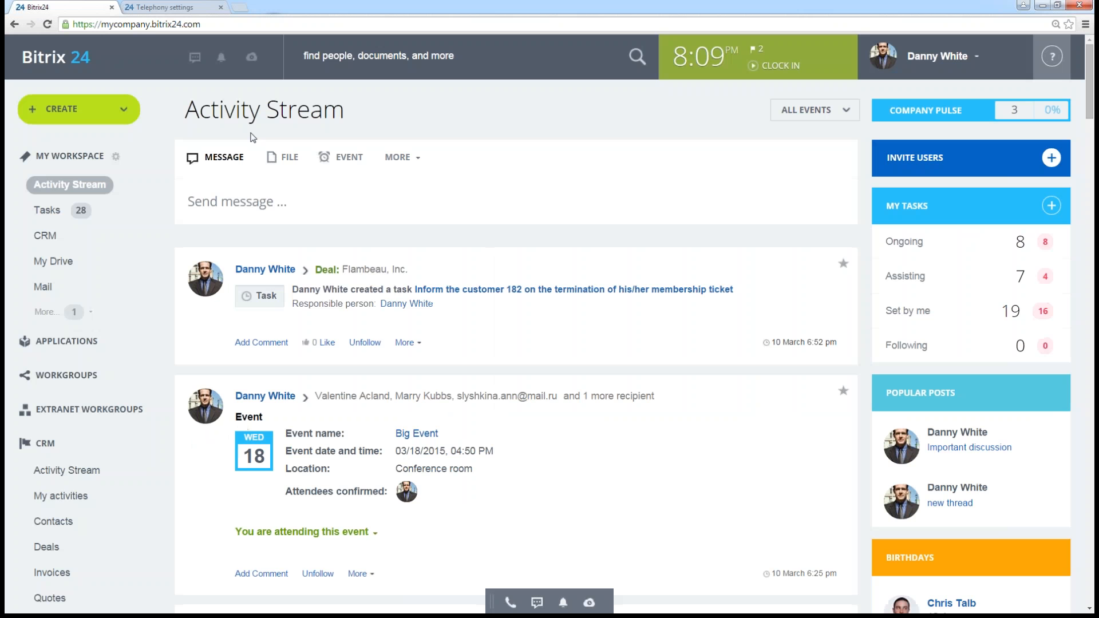
left_click(57, 57)
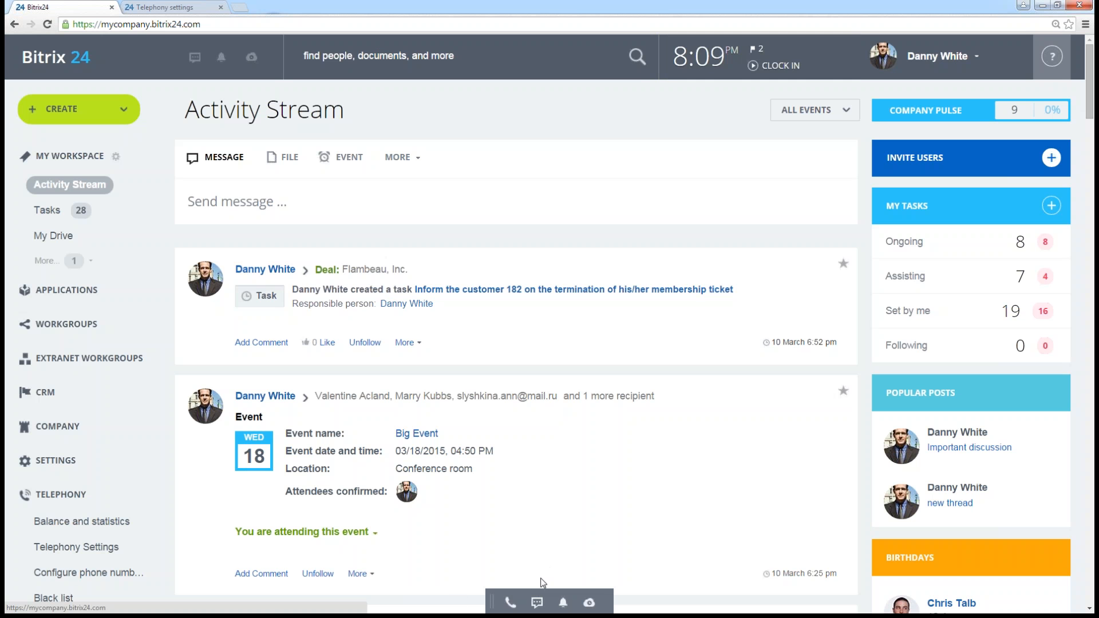
left_click_drag(489, 599, 467, 590)
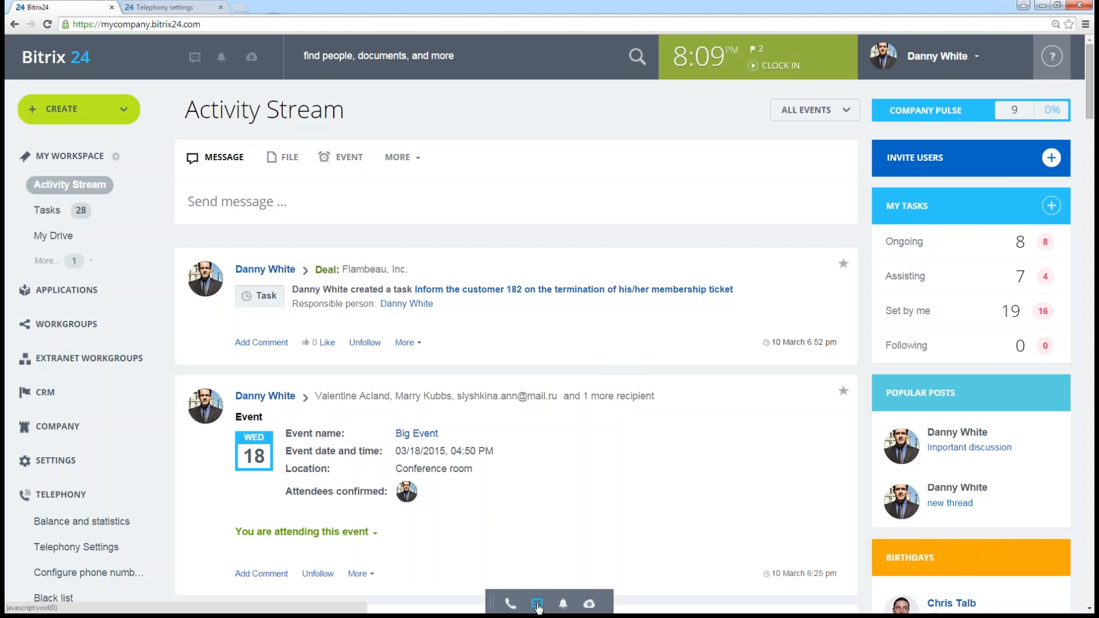
left_click(537, 604)
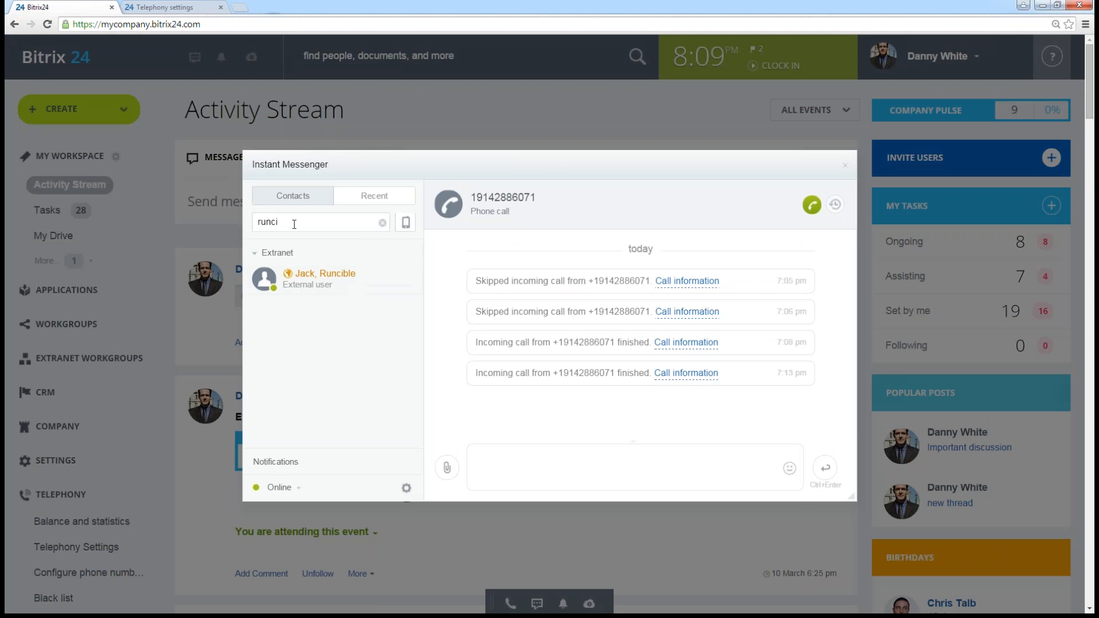
left_click(296, 199)
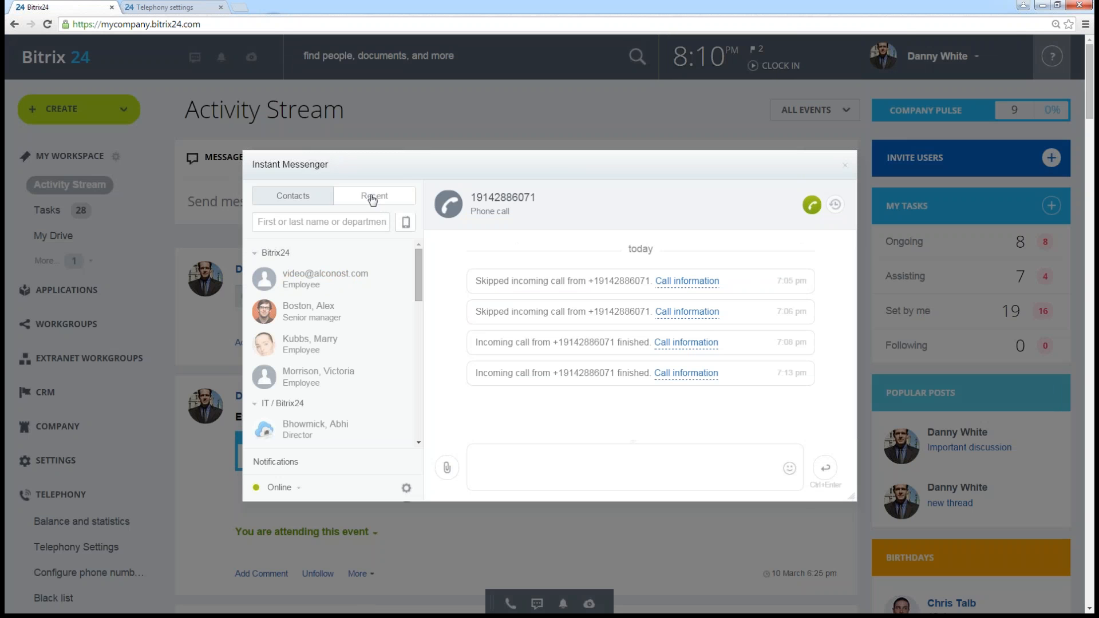
- Open the external user's chat from the recent conversations and start a voice call
left_click(369, 202)
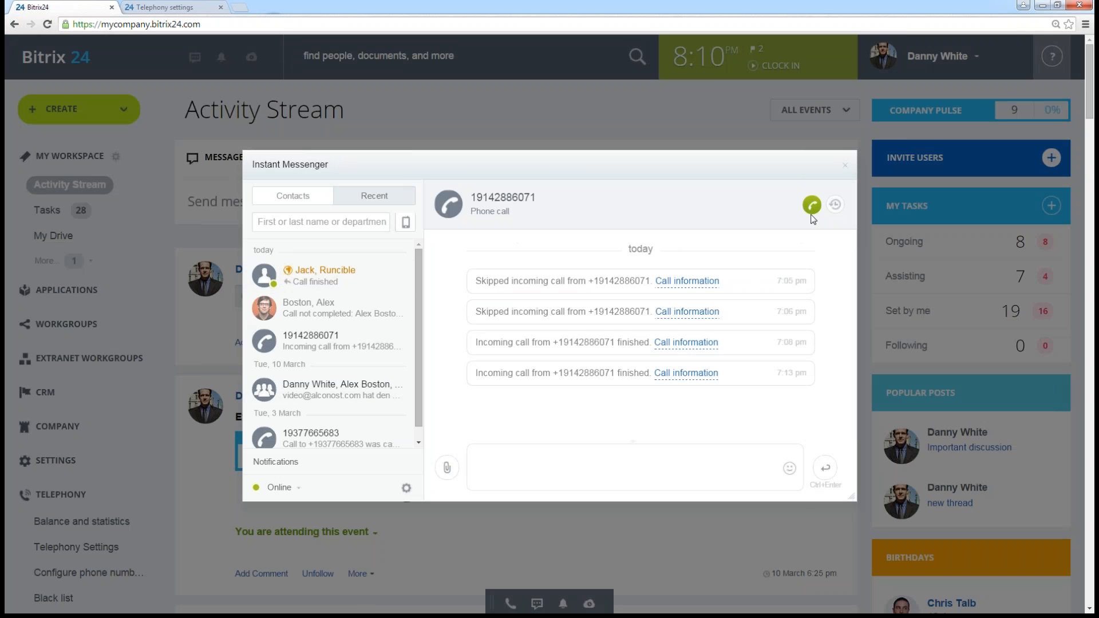
left_click(325, 276)
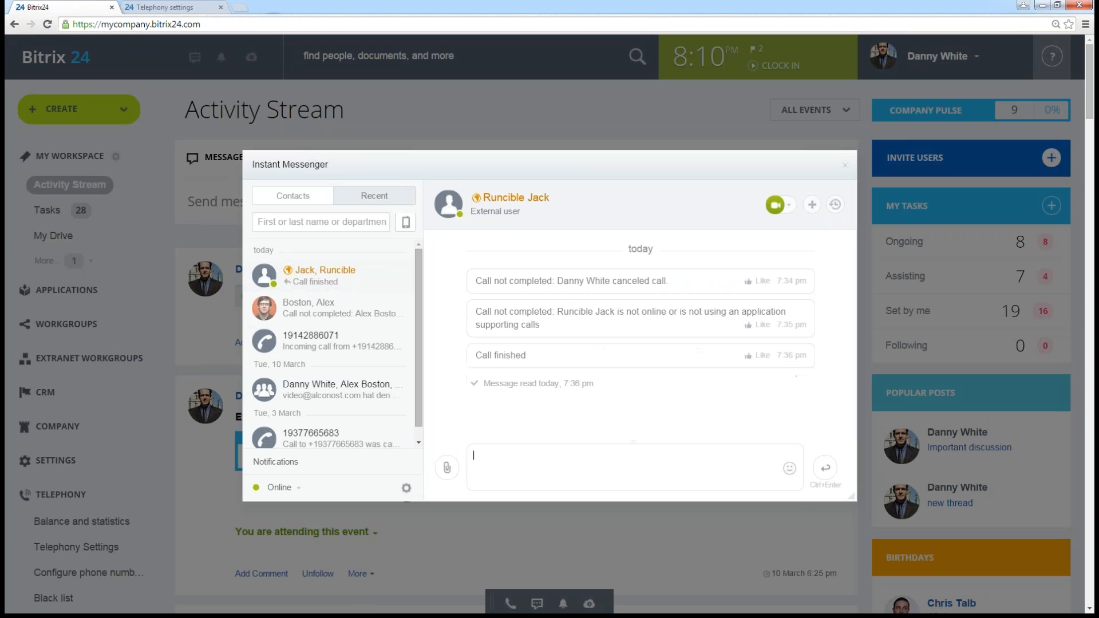
left_click(789, 205)
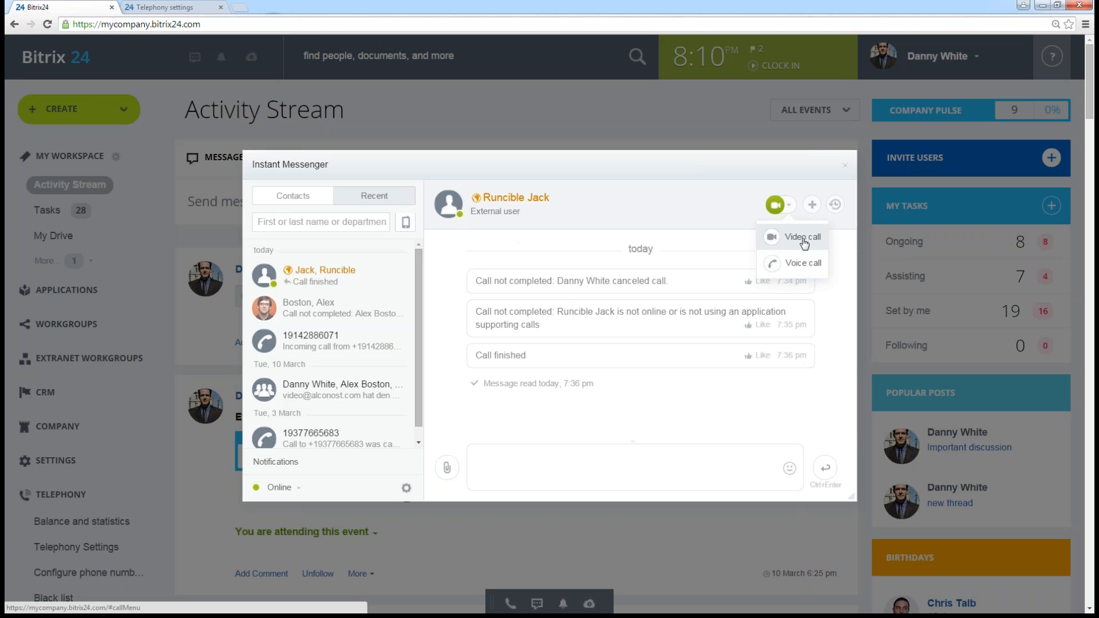
left_click(801, 265)
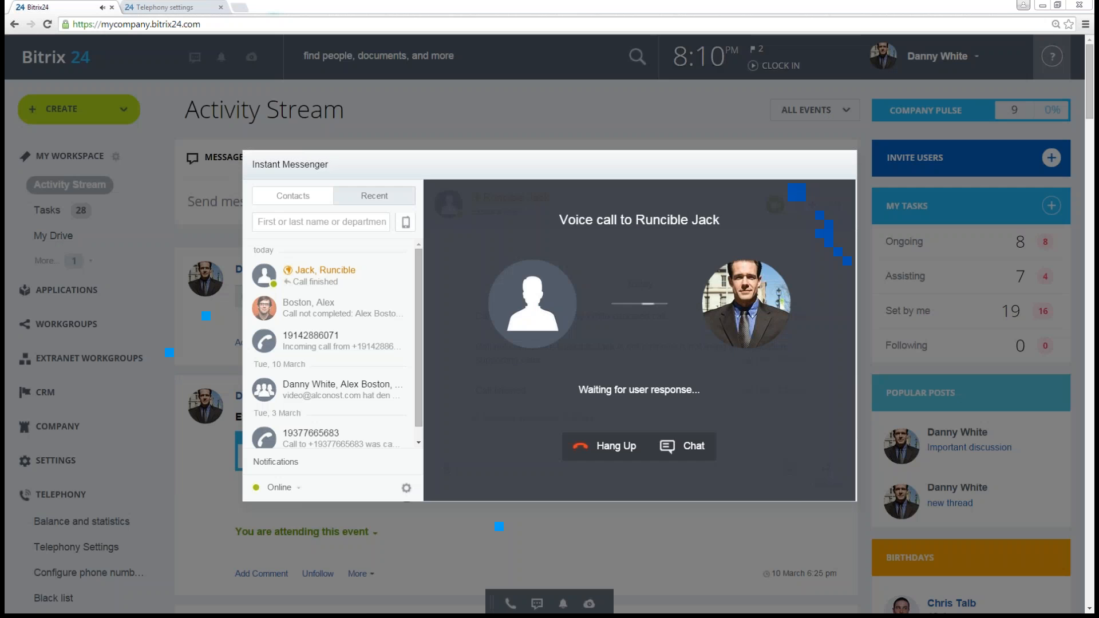
- Bring the external user's browser window into view and decline the incoming voice call there
left_click_drag(1094, 200, 523, 106)
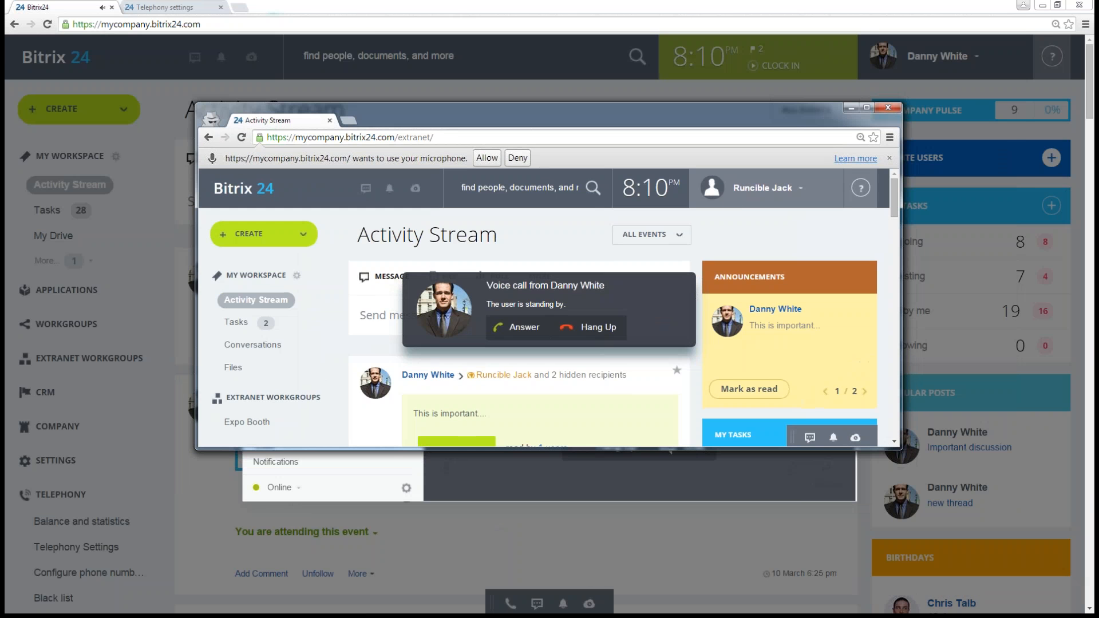
left_click(582, 332)
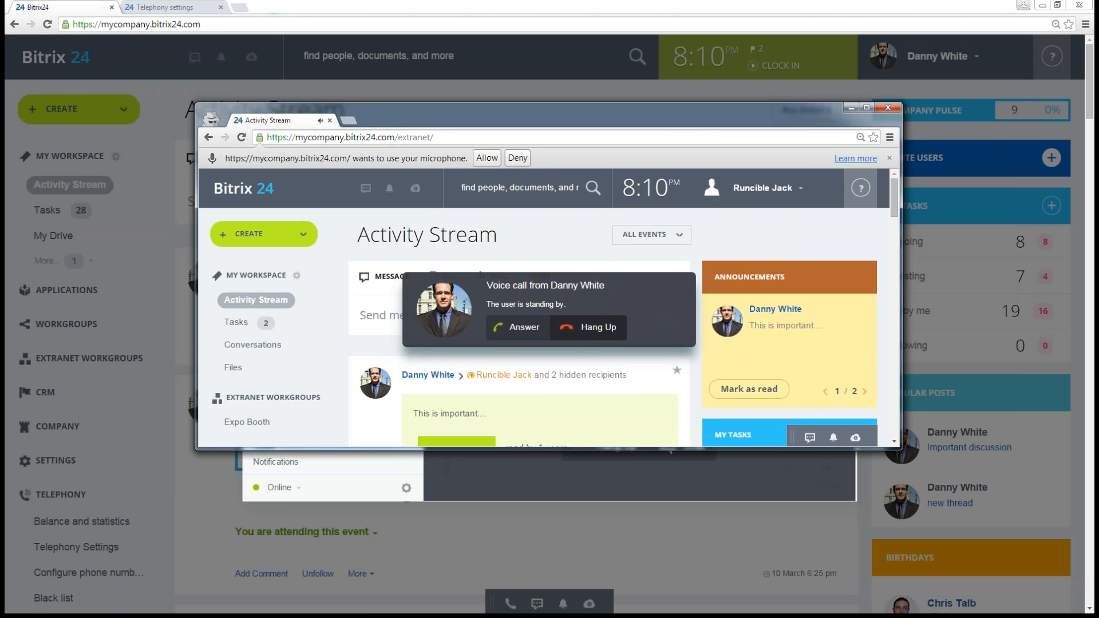
left_click_drag(614, 126, 667, 165)
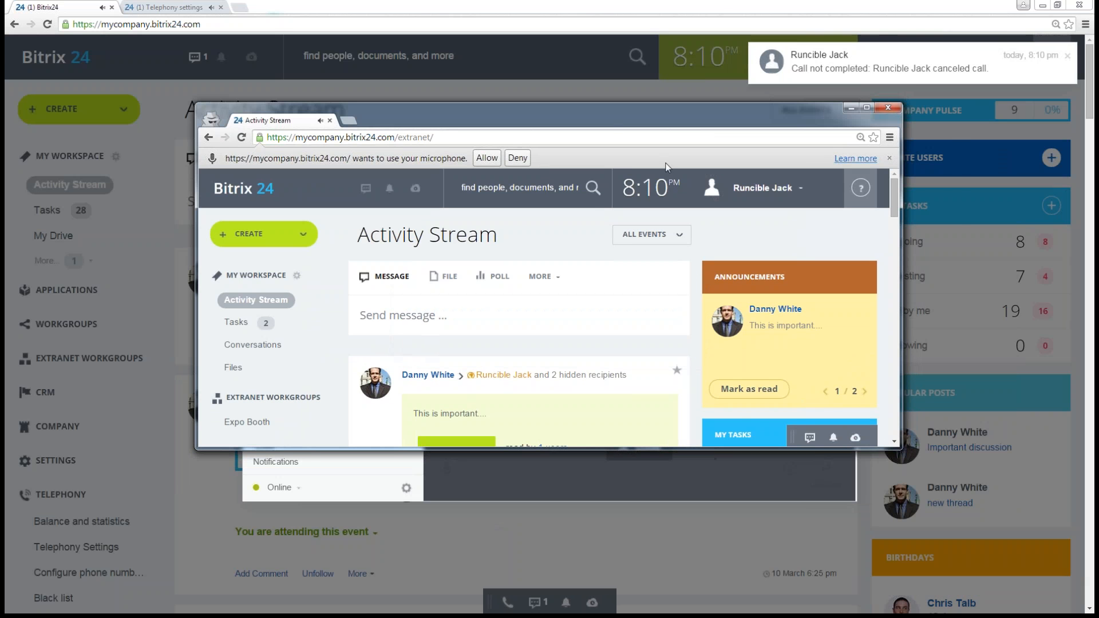
left_click(1017, 174)
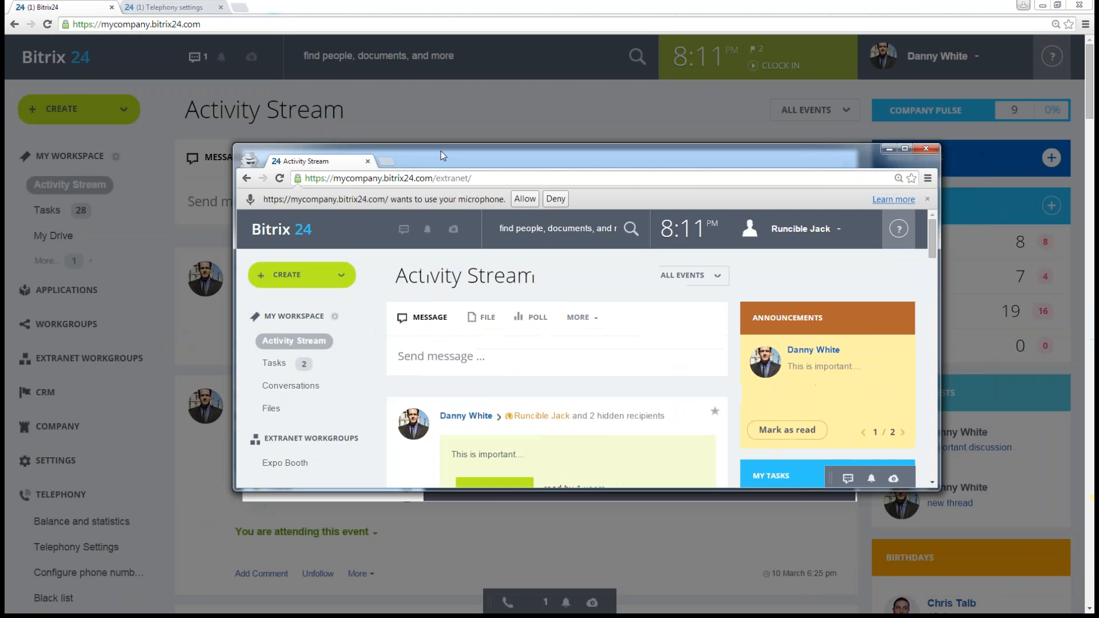
- Highlight "extranet" in the external user's page address, and put away that window and the instant messenger
double_click(451, 178)
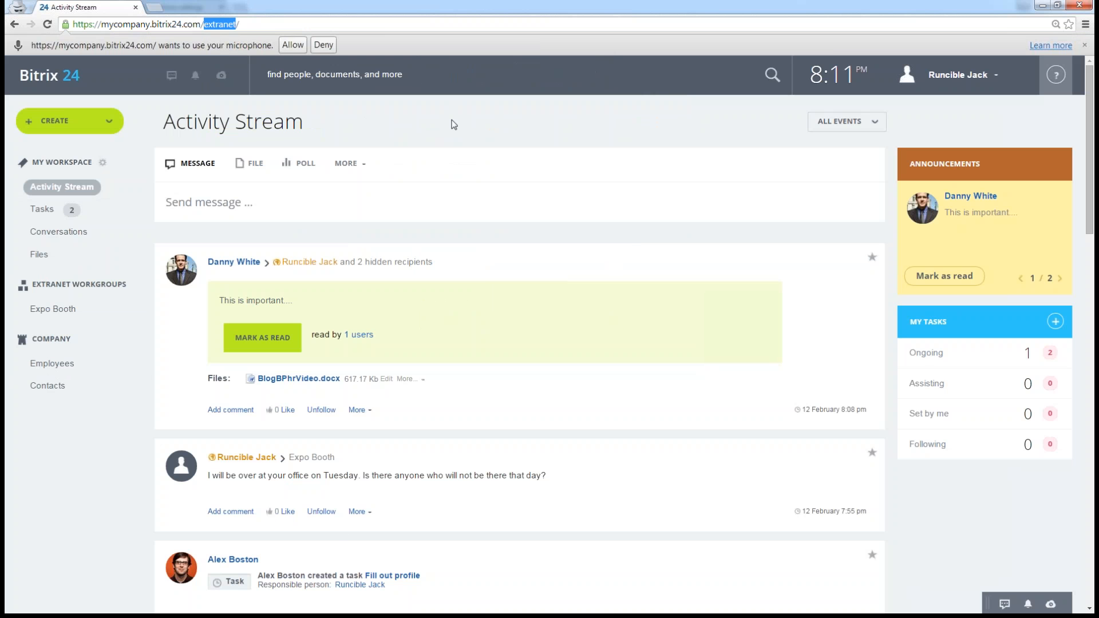
double_click(468, 4)
left_click_drag(481, 98, 1098, 303)
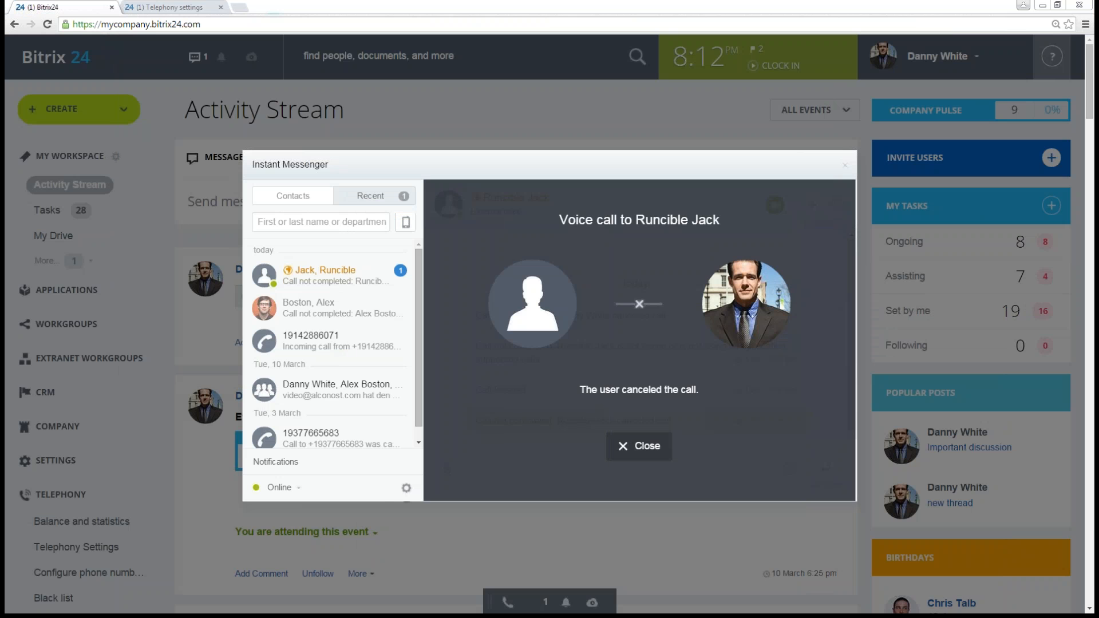
left_click(845, 166)
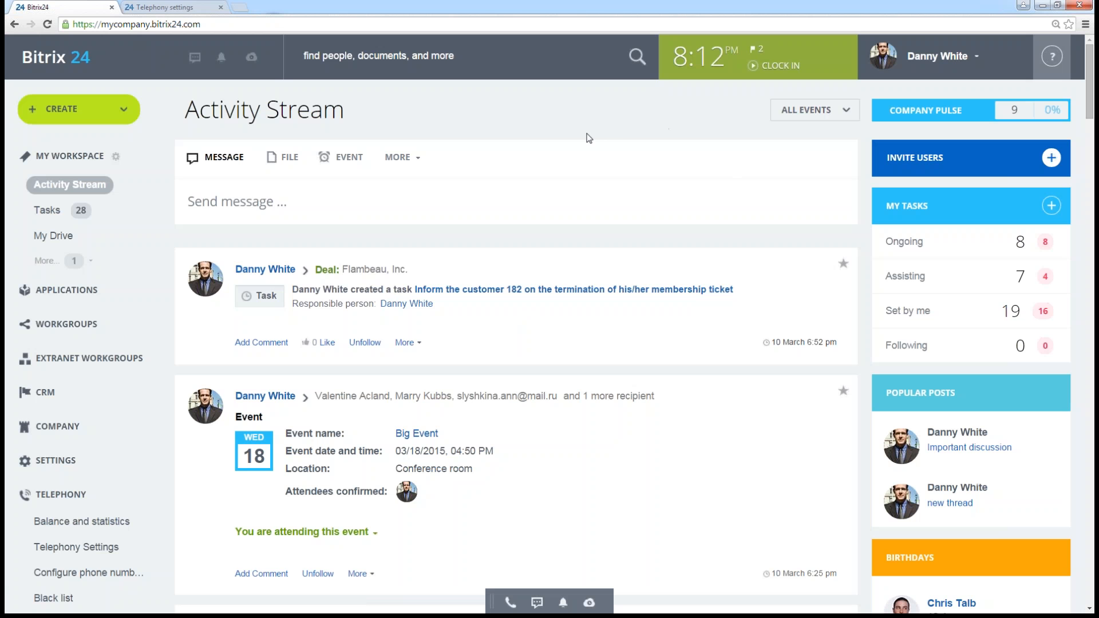
- Try entering a phone number in international format in the dialer, clearing it and closing the dialer without calling
left_click(507, 606)
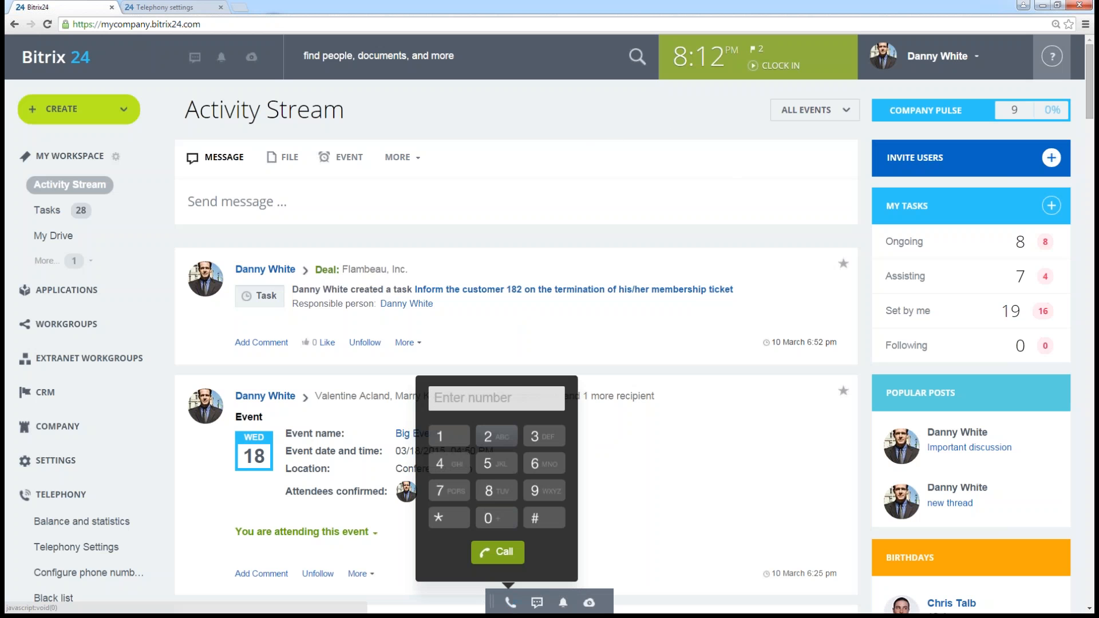
left_click(477, 404)
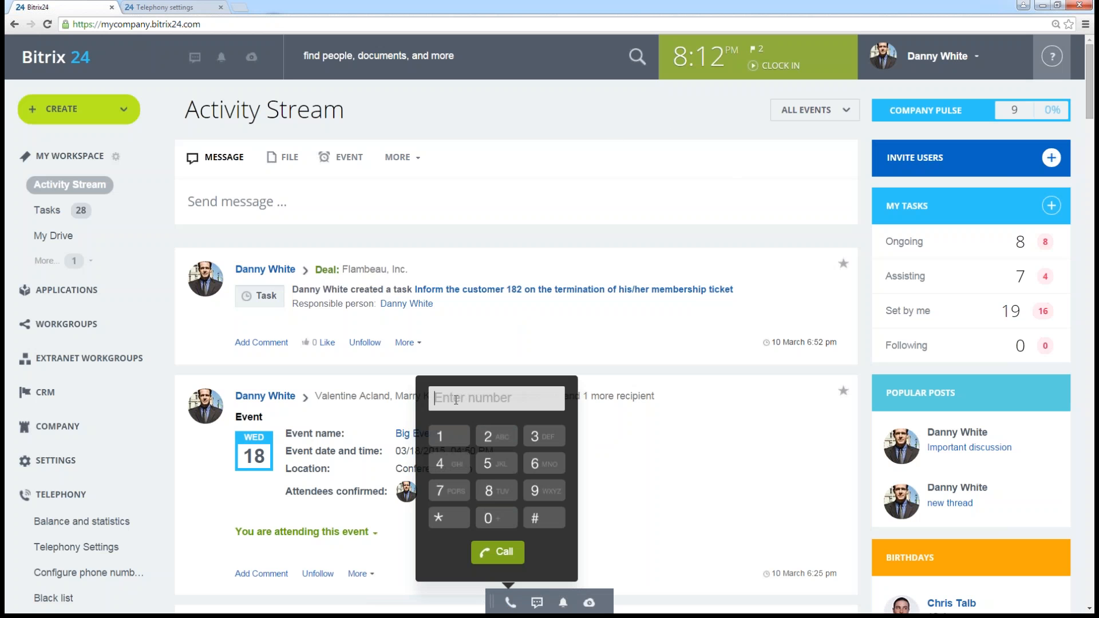
type("+44")
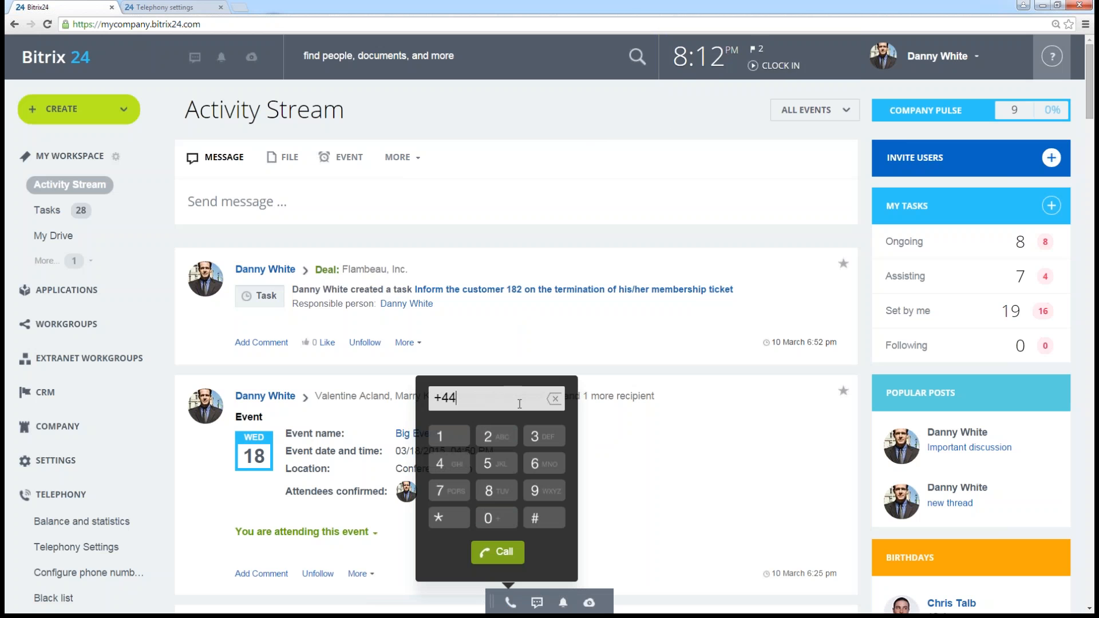
type("654513")
key("BackSpace")
key("BackSpace")
key("BackSpace")
key("BackSpace")
key("BackSpace")
key("BackSpace")
key("BackSpace")
key("BackSpace")
key("BackSpace")
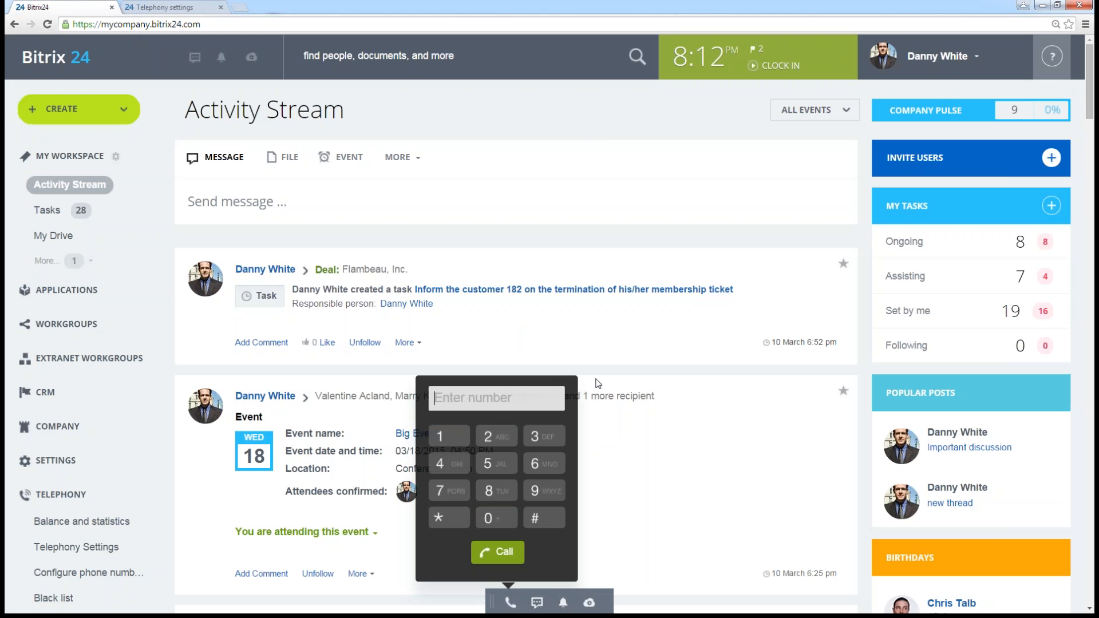
left_click(604, 544)
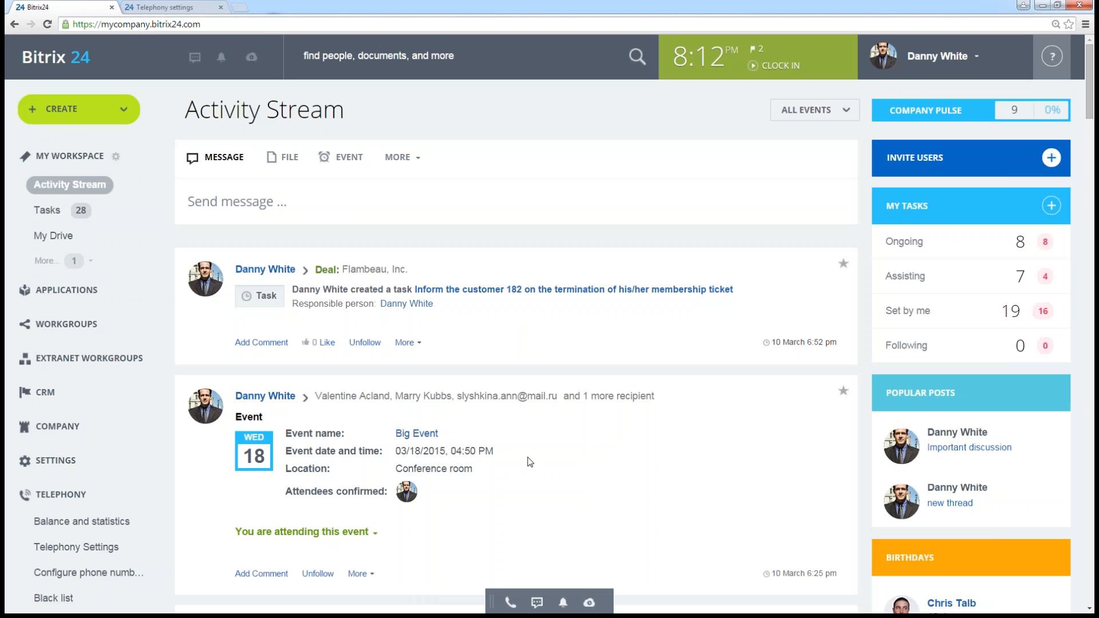
- Expand the CRM section and open the contacts list
scroll(530, 463, "down", 1)
left_click(43, 337)
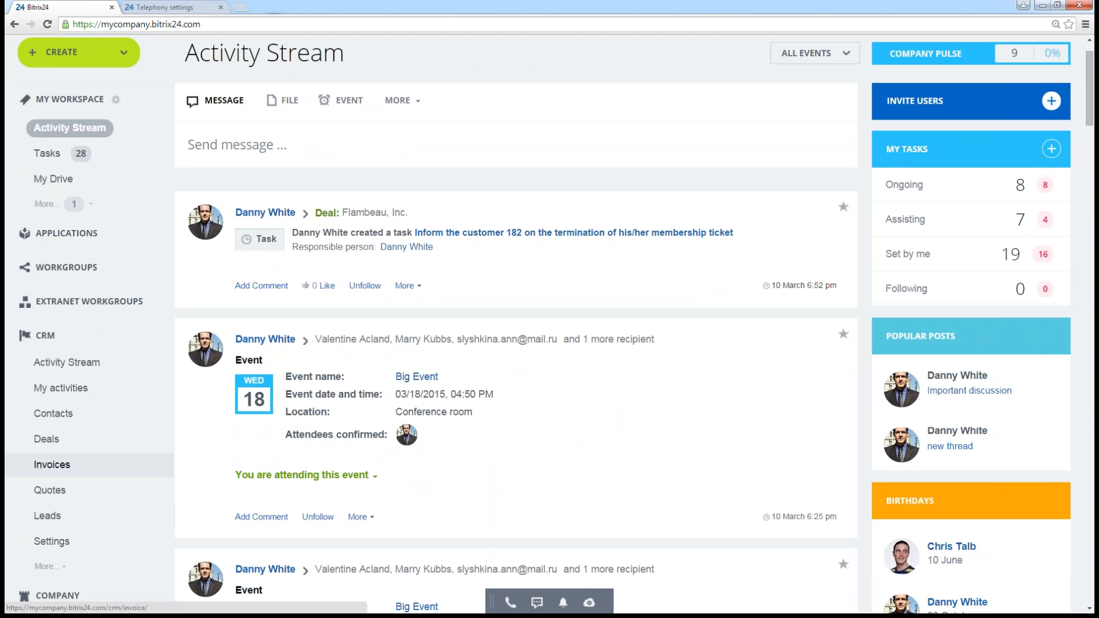
left_click(60, 420)
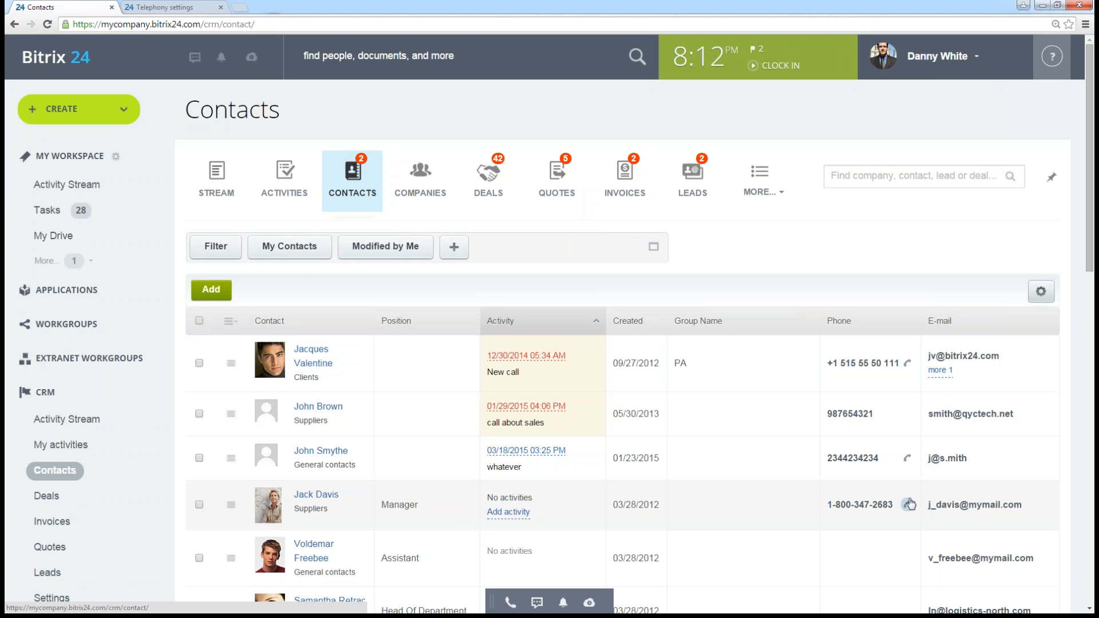
- Call the first listed contact's phone number with microphone access allowed, and end the call
left_click(907, 365)
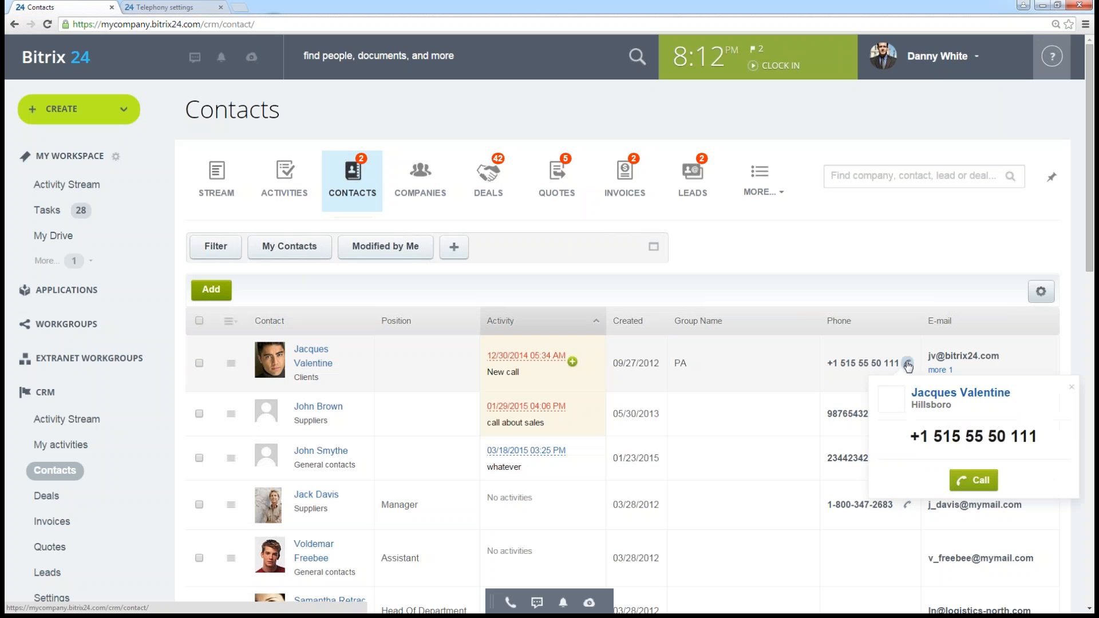
left_click(972, 483)
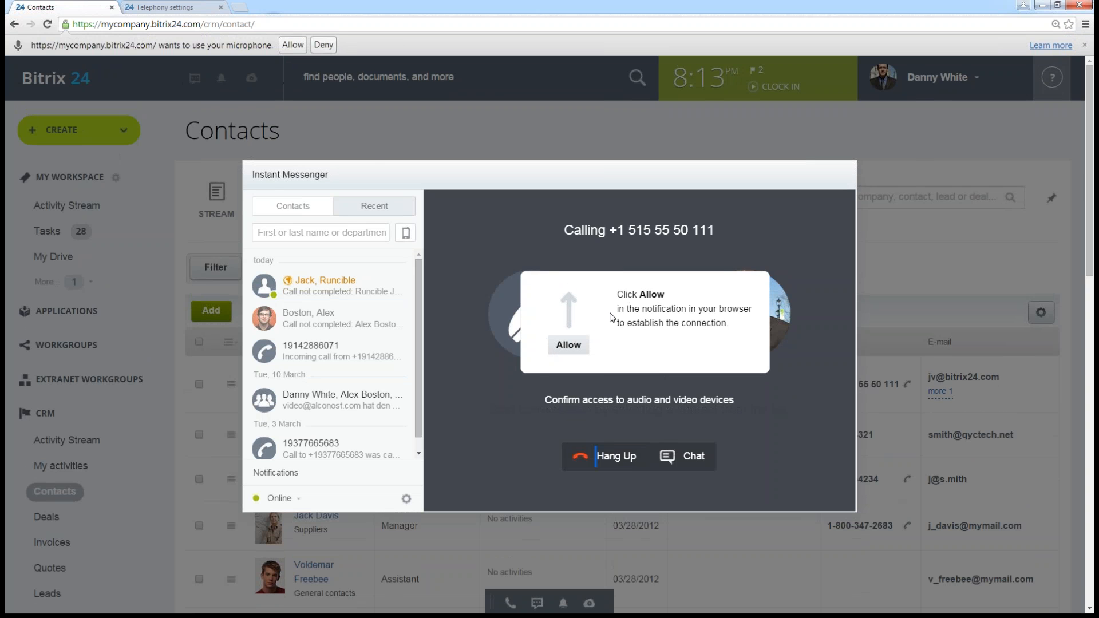
left_click(293, 46)
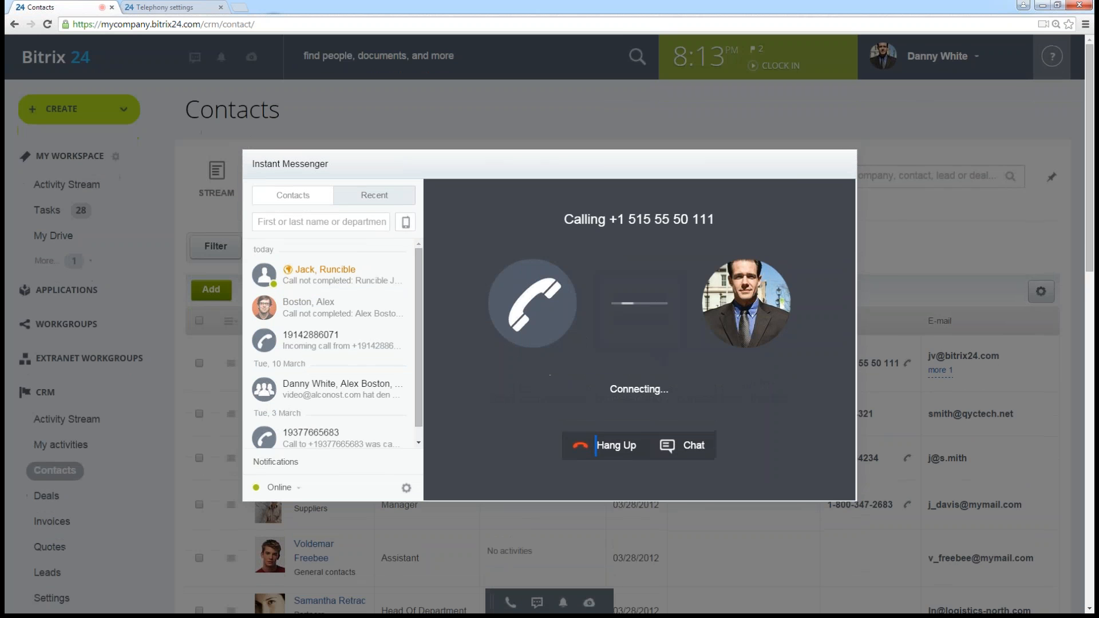
left_click(623, 450)
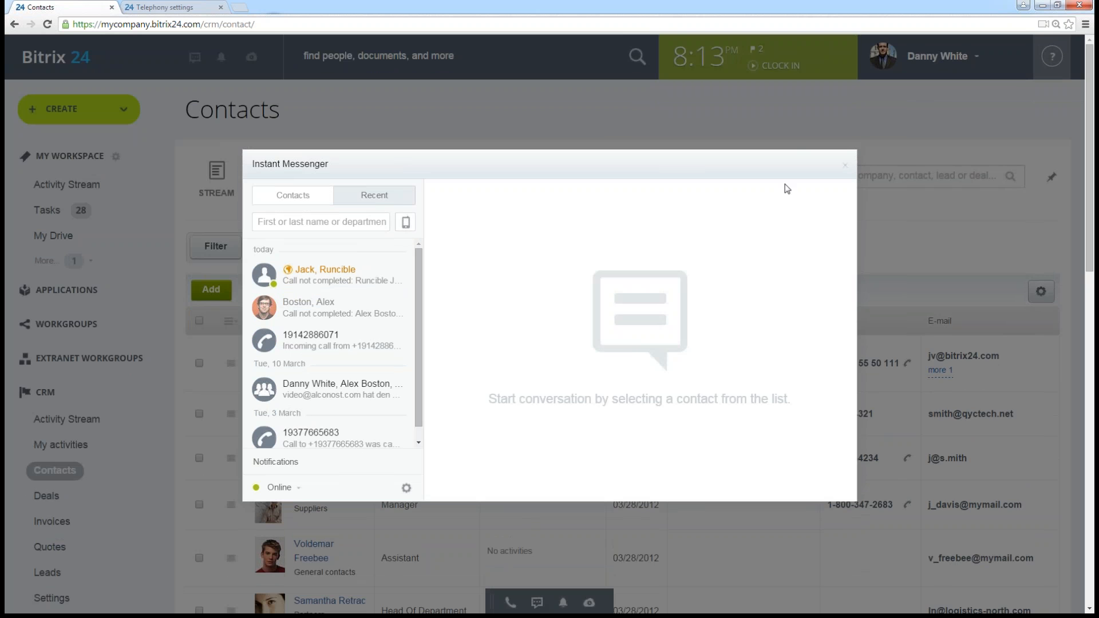
left_click(845, 165)
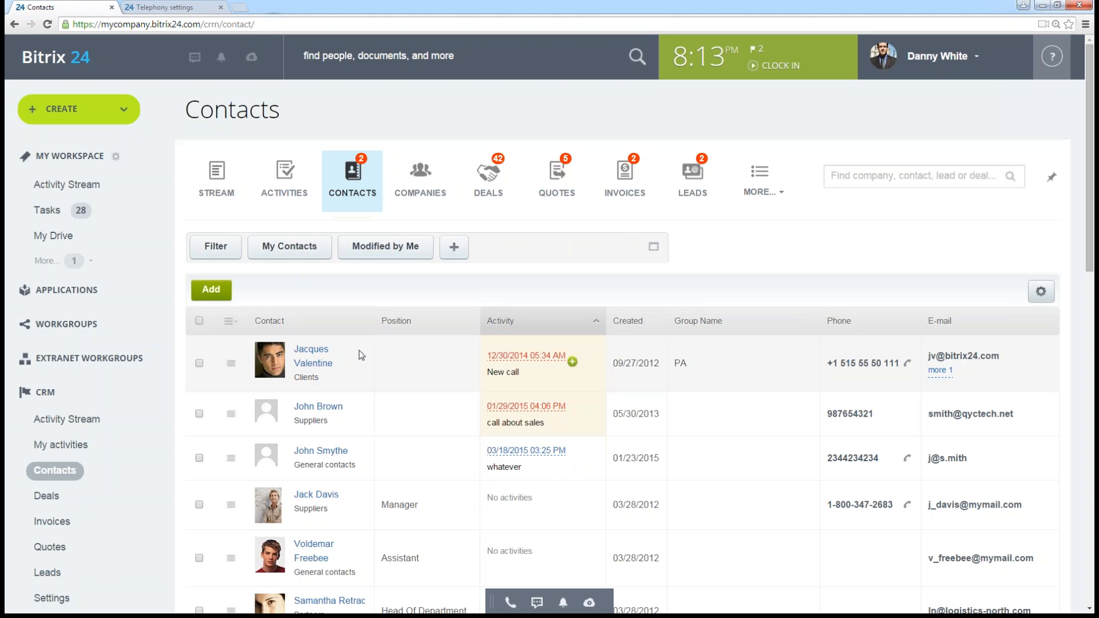
- Collapse the CRM section and open the telephony Balance and statistics page
left_click(41, 394)
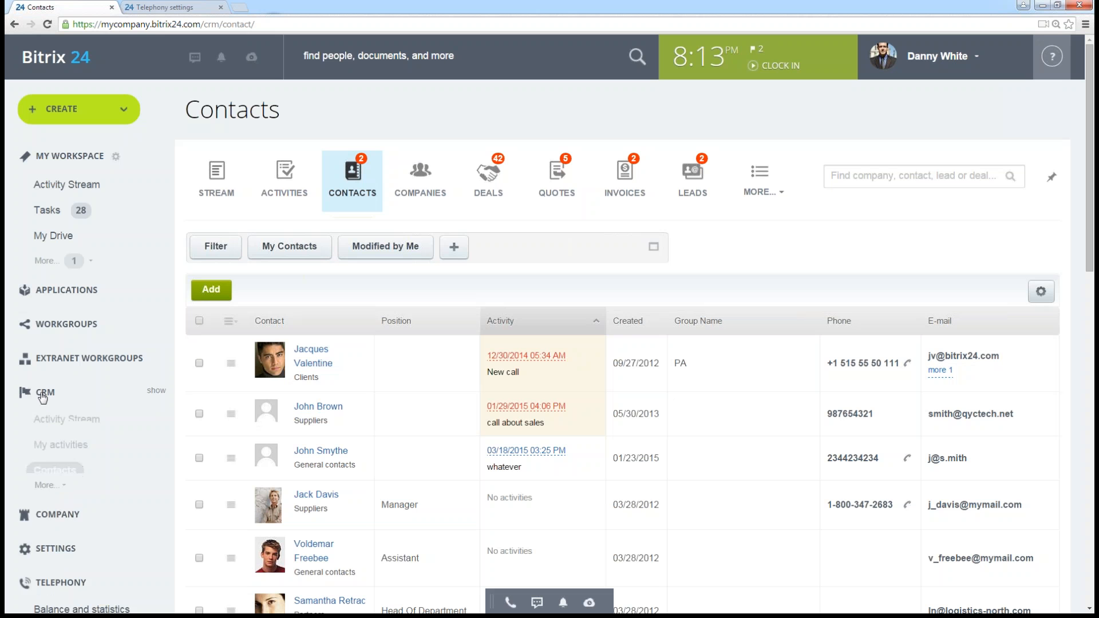
scroll(94, 392, "down", 1)
scroll(94, 383, "down", 1)
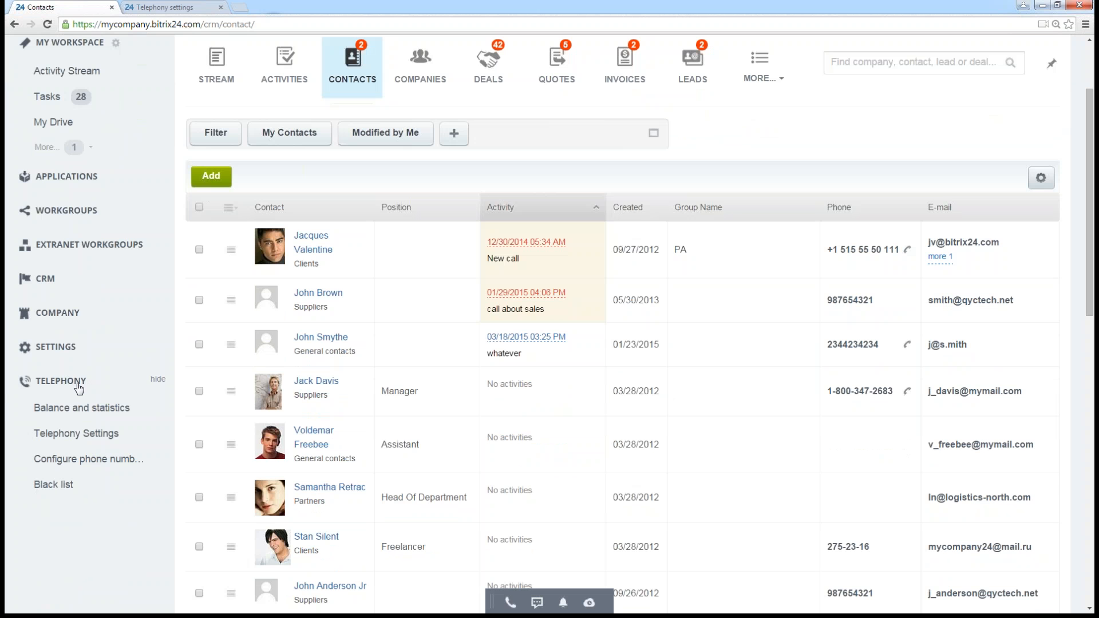
left_click(81, 407)
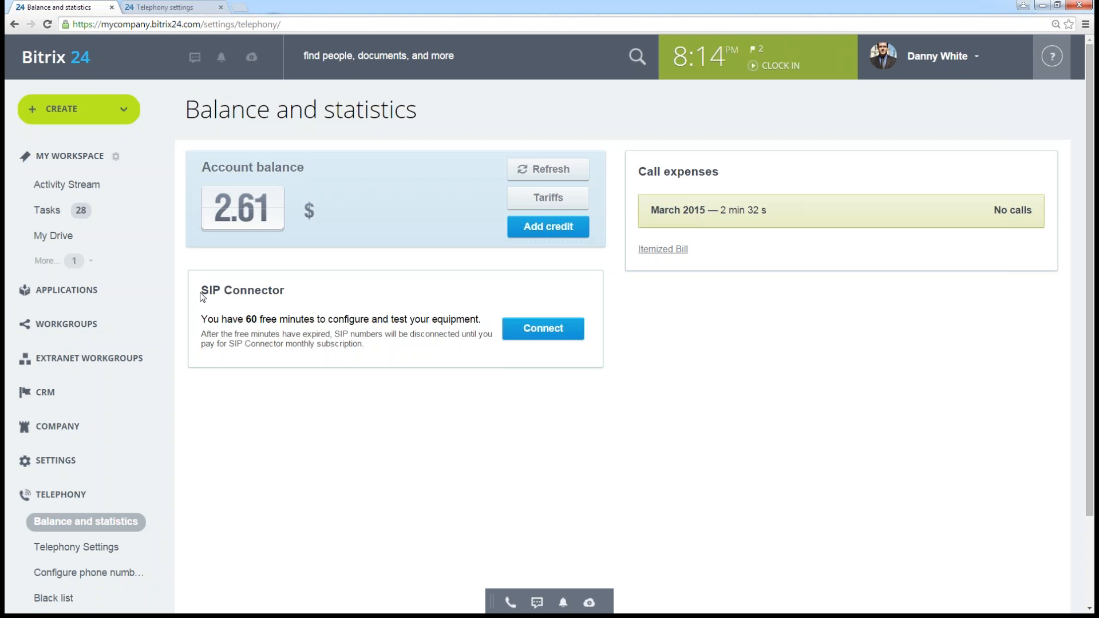
- Highlight the SIP Connector heading and open its connection settings for a SIP PBX
left_click_drag(203, 296, 285, 293)
left_click(308, 312)
left_click(542, 337)
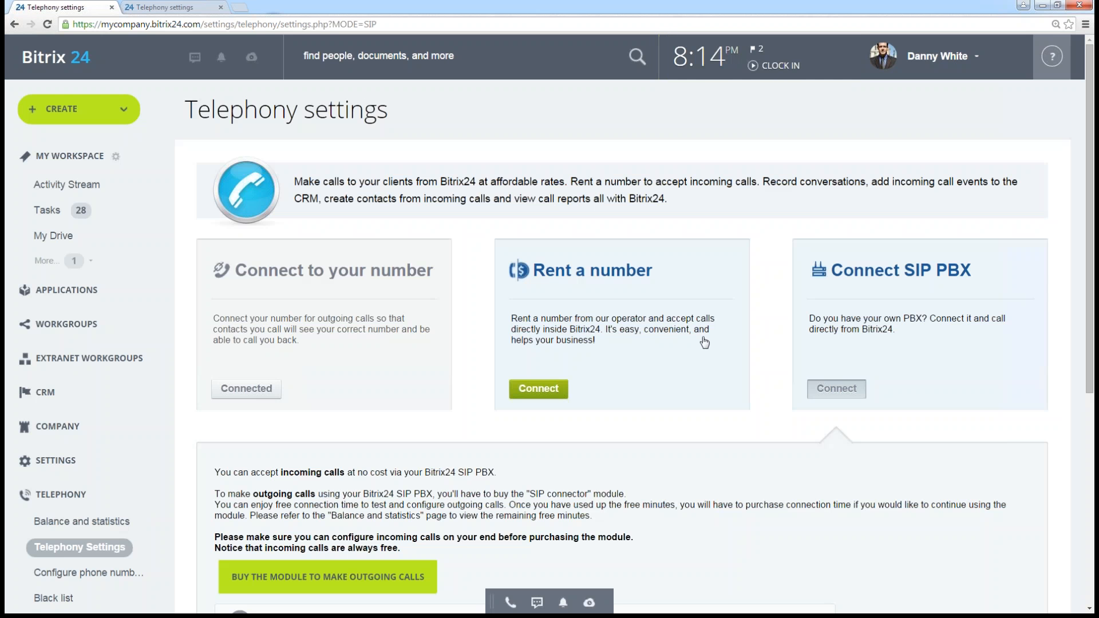
scroll(703, 343, "down", 1)
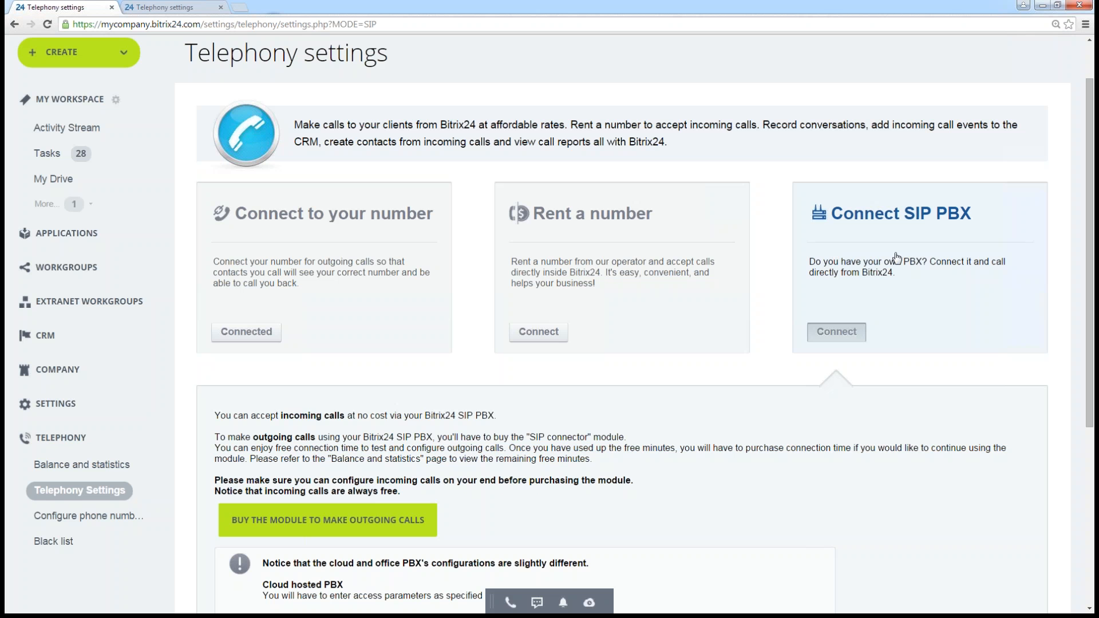
- Review the SIP PBX connection notes, highlighting the advice on configuring incoming calls before purchasing the module
scroll(866, 347, "down", 2)
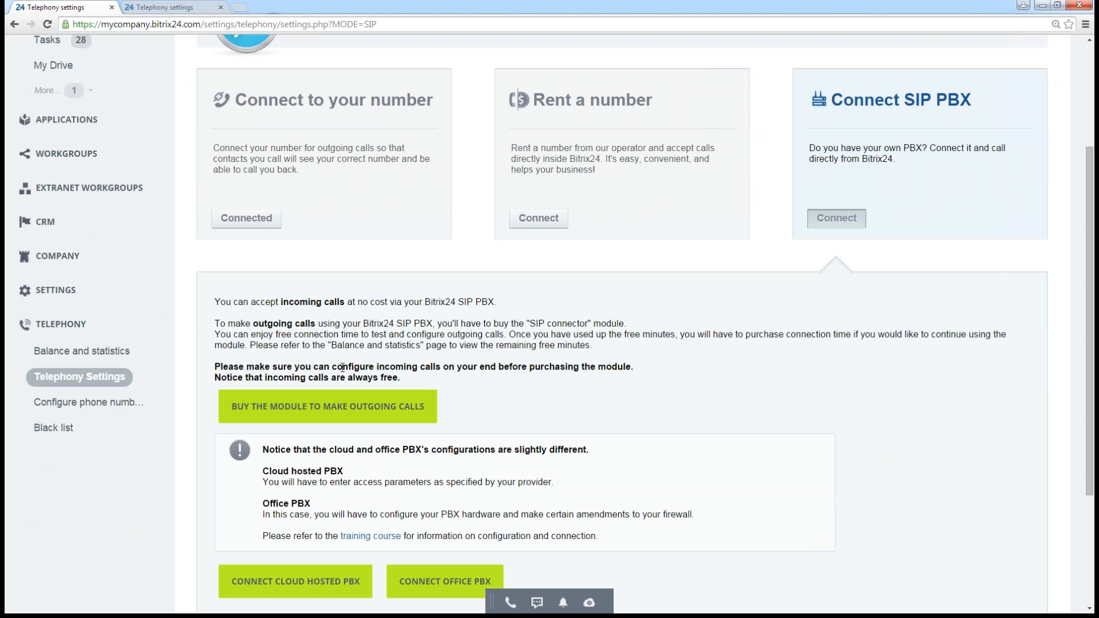
left_click_drag(405, 368, 447, 378)
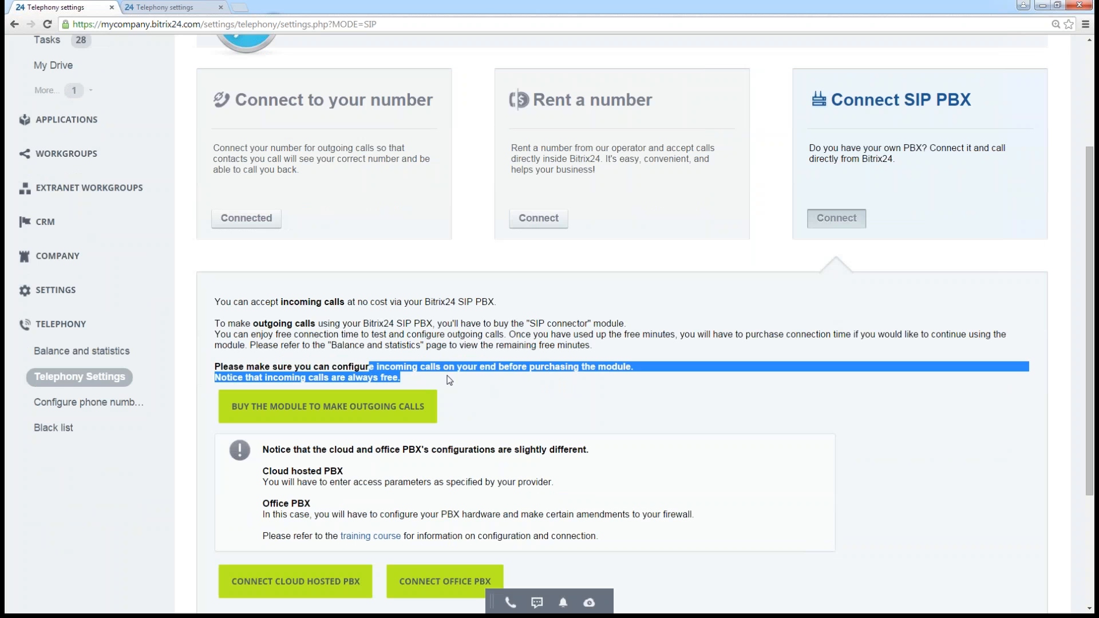
left_click(443, 376)
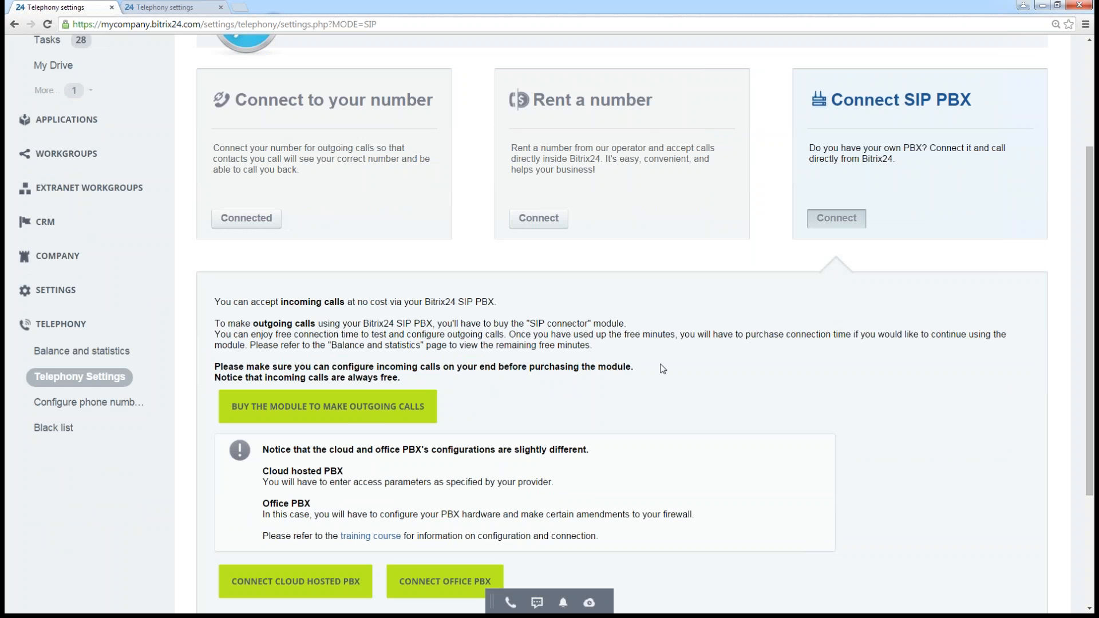
scroll(663, 369, "up", 1)
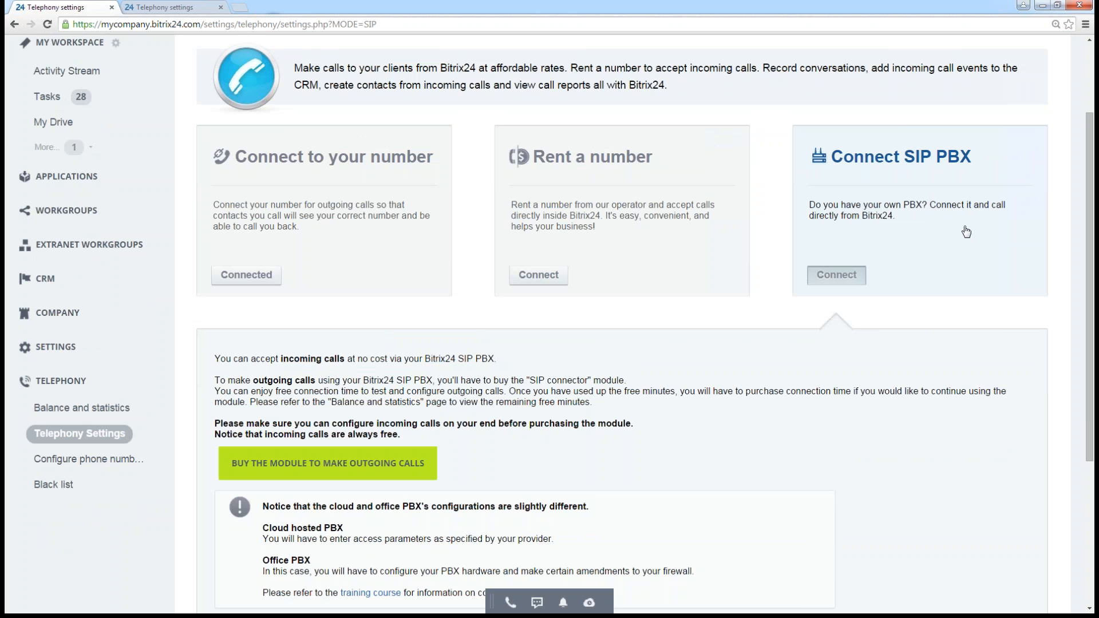
scroll(595, 481, "down", 2)
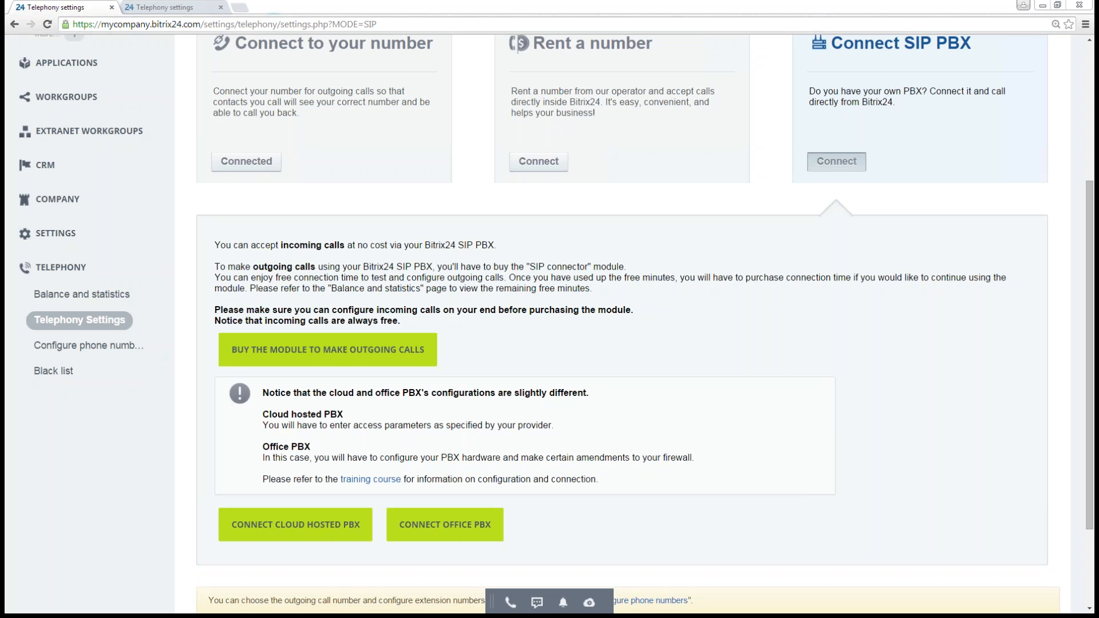
left_click(707, 238)
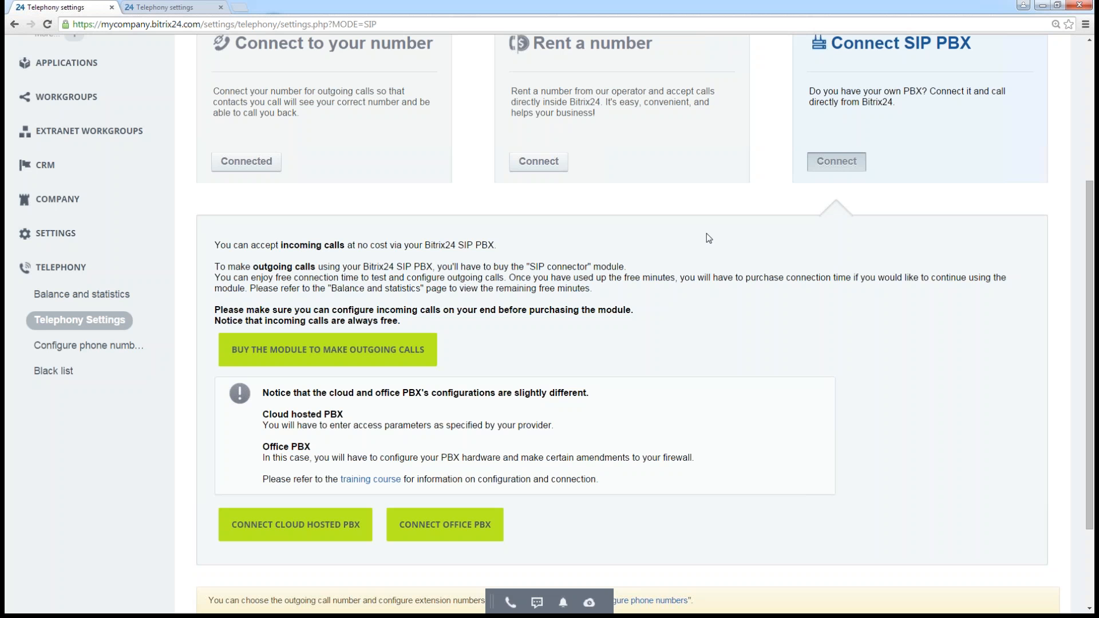
- Open the Connect to your number settings and enter the company phone number
scroll(707, 238, "up", 3)
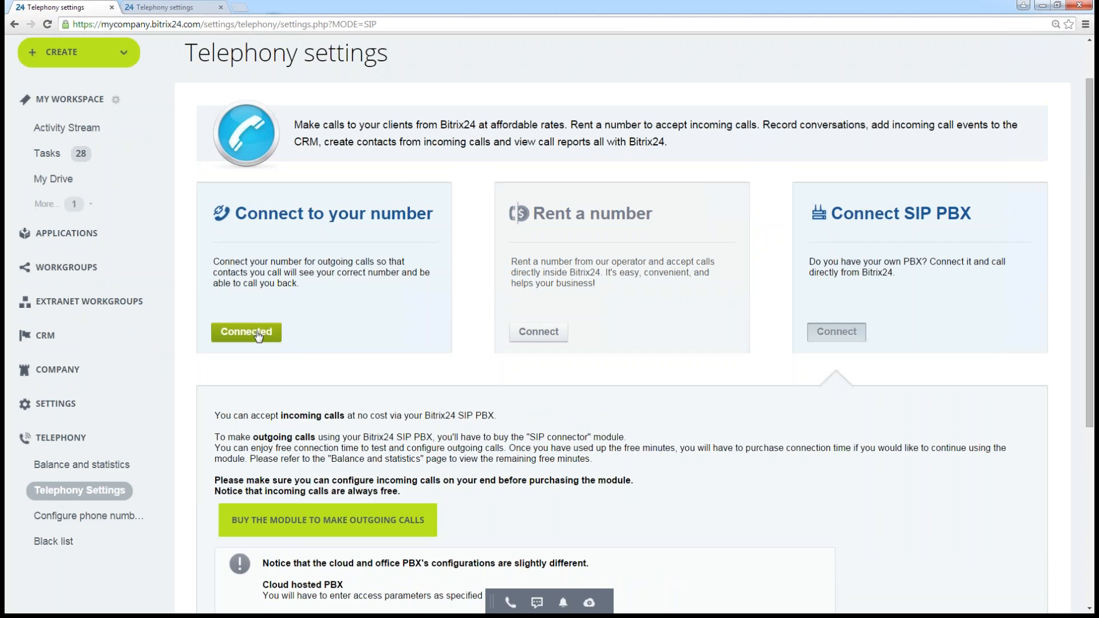
left_click(258, 336)
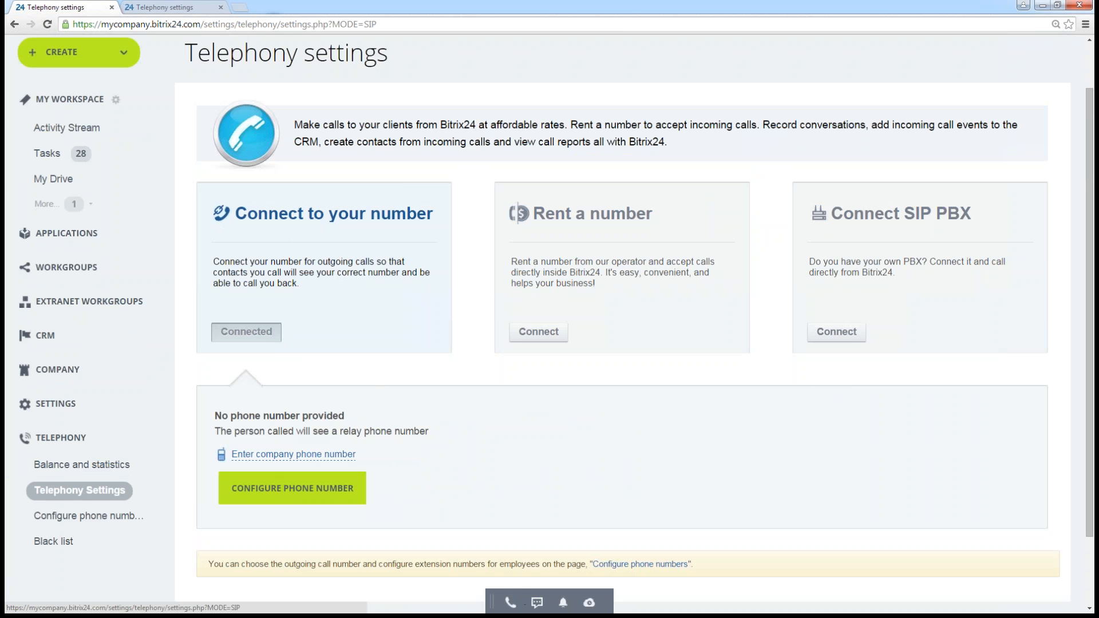
left_click(289, 455)
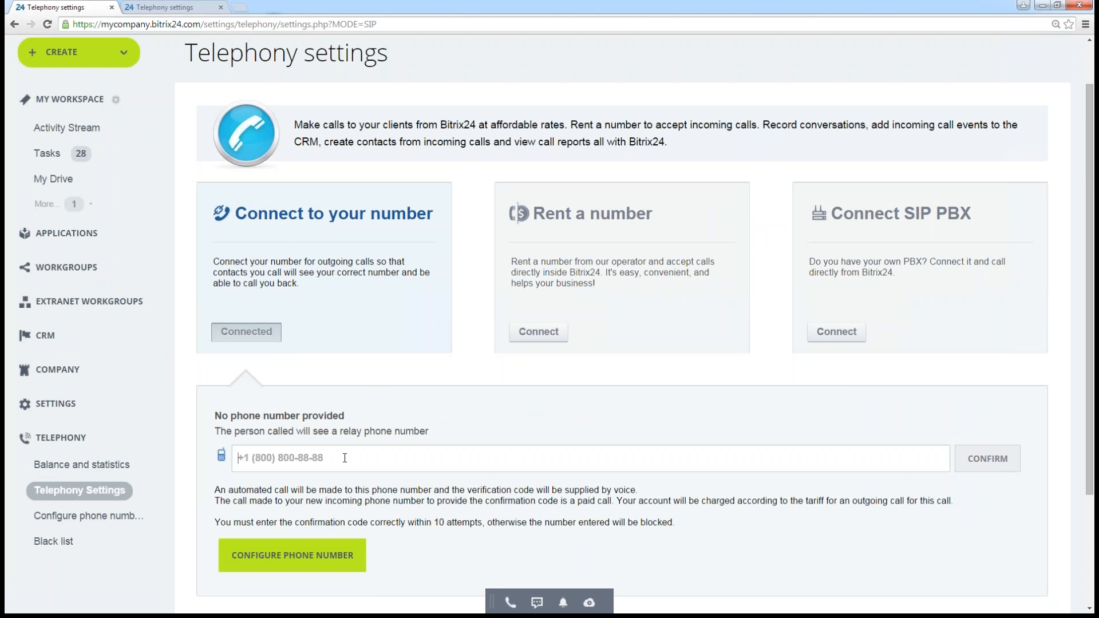
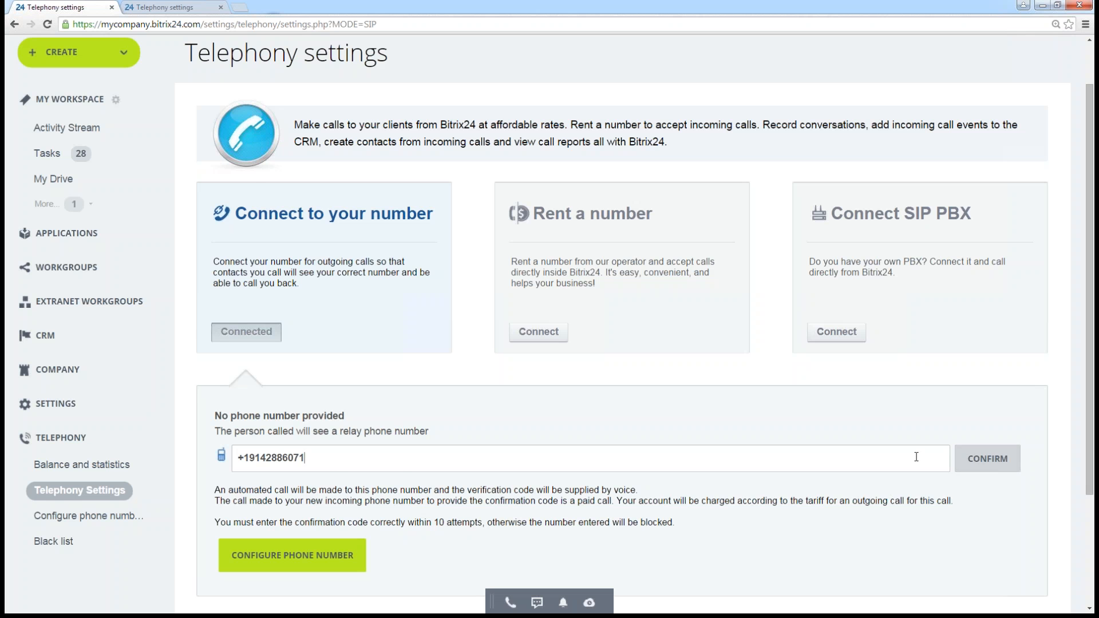
- Expand the phone number configuration to show its outgoing call options
scroll(867, 470, "down", 2)
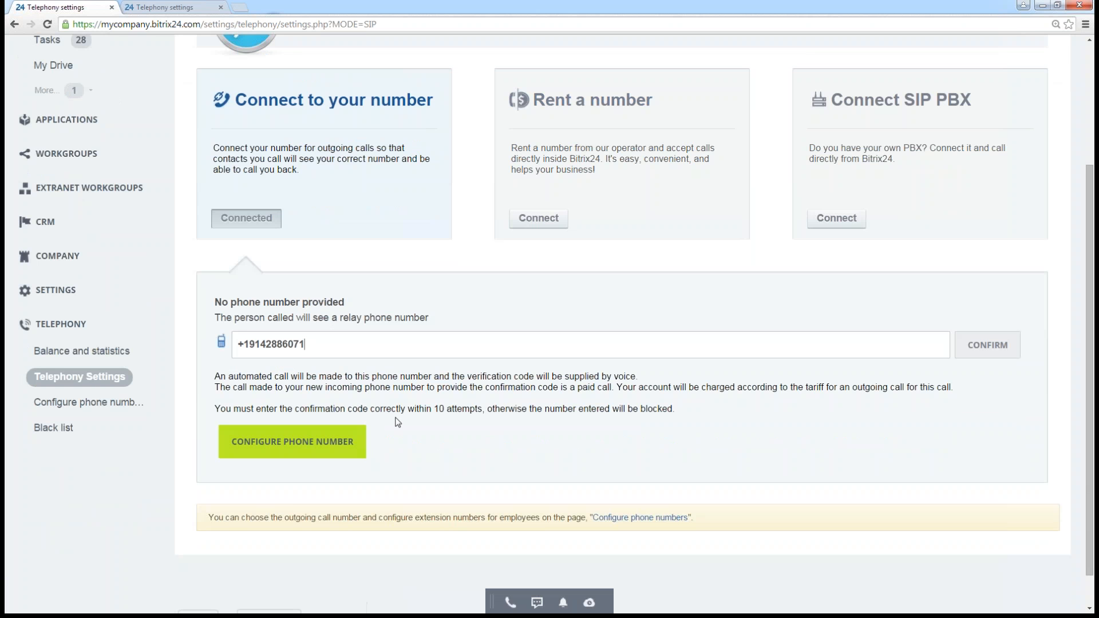
left_click(326, 445)
scroll(324, 341, "down", 4)
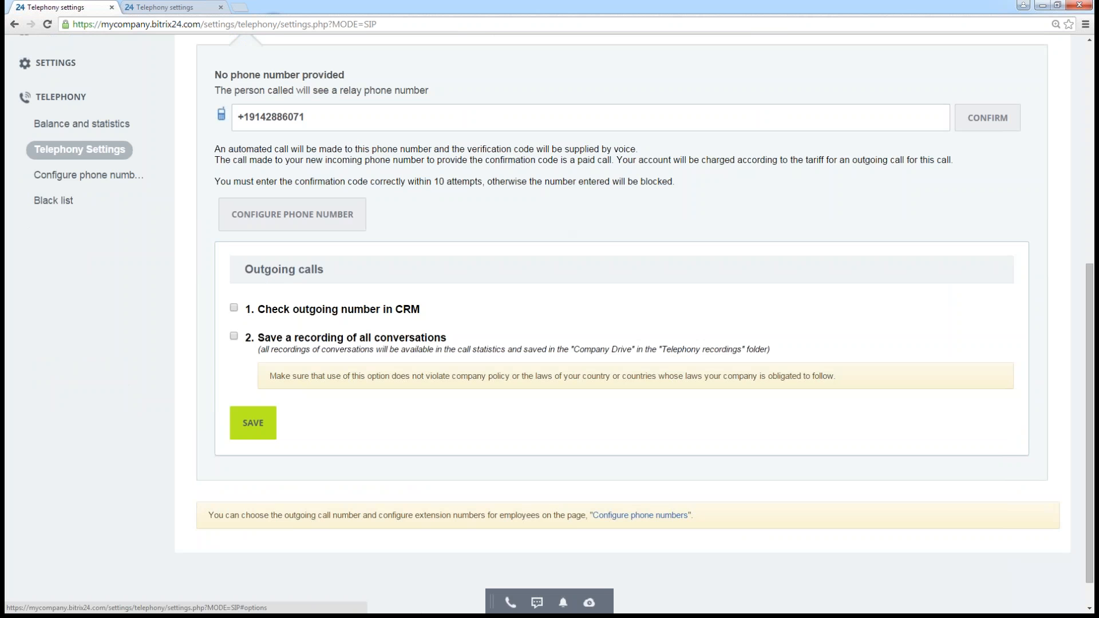
- Try enabling the outgoing CRM number check and recording of all conversations, highlight the legal notice, and clear both options
left_click(234, 308)
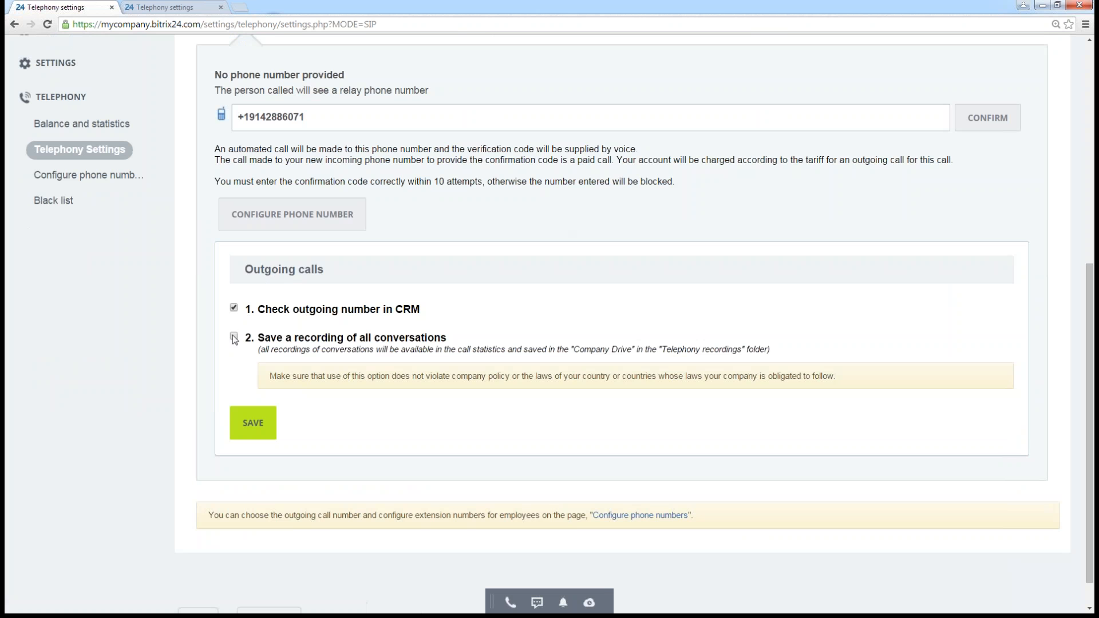
left_click(234, 335)
left_click_drag(276, 376, 507, 382)
left_click(438, 424)
left_click(234, 308)
- Open the Rent a number connection settings
scroll(521, 359, "up", 1)
scroll(522, 359, "up", 3)
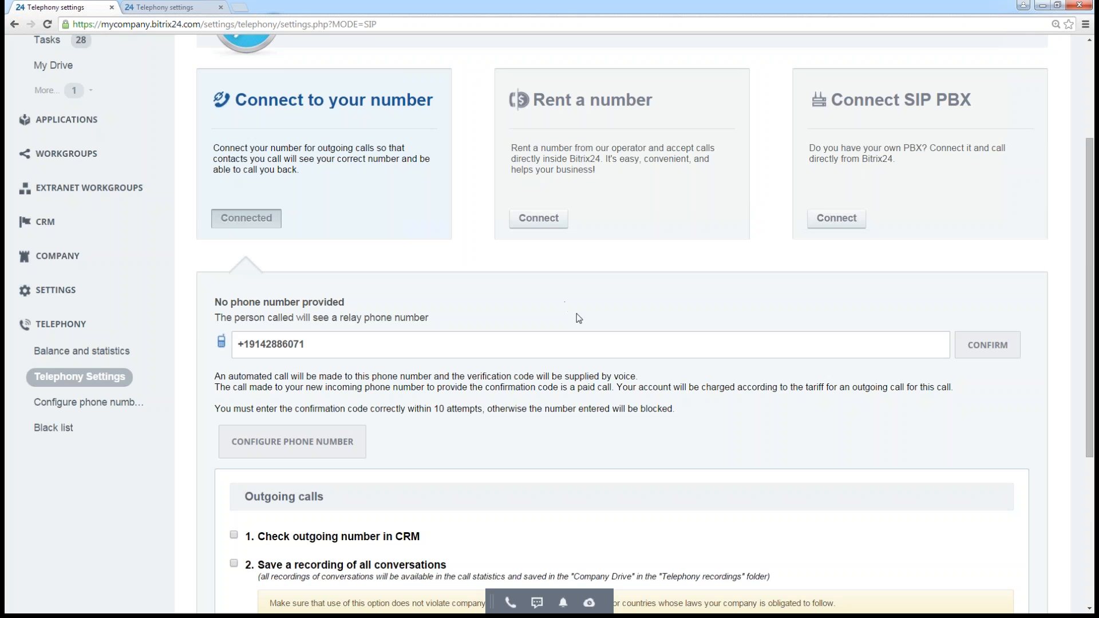
scroll(578, 318, "up", 1)
left_click(551, 277)
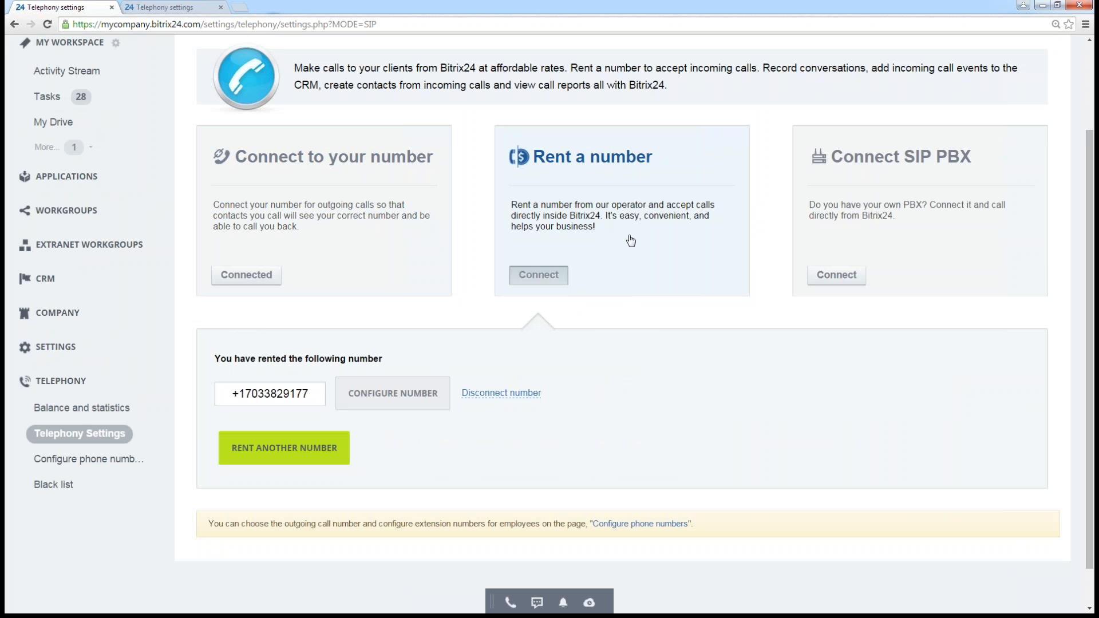
scroll(637, 255, "up", 2)
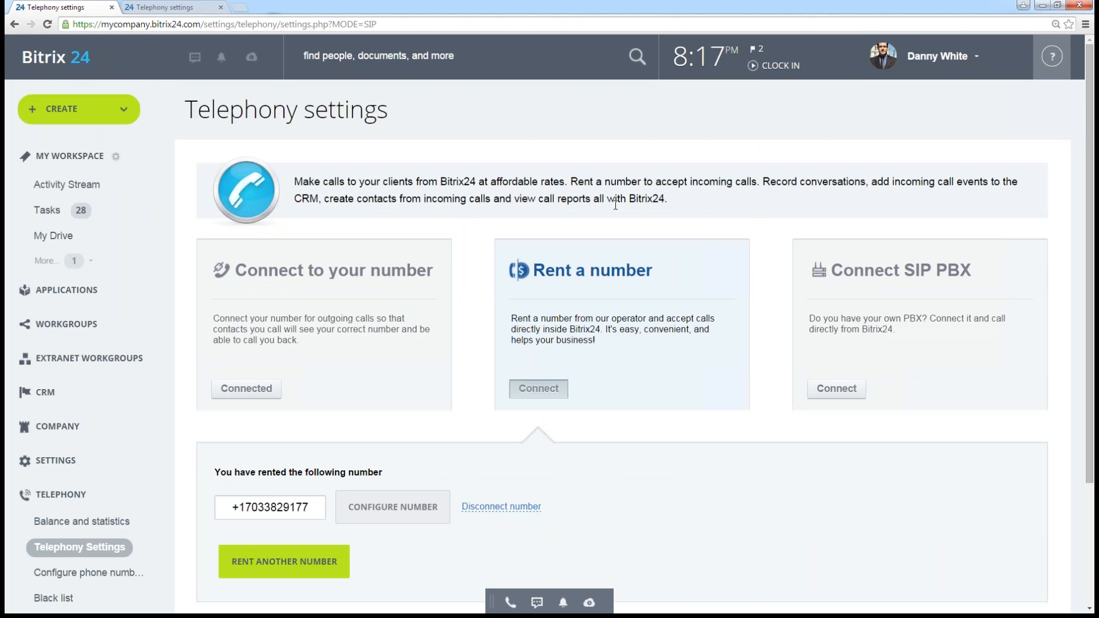
left_click(124, 111)
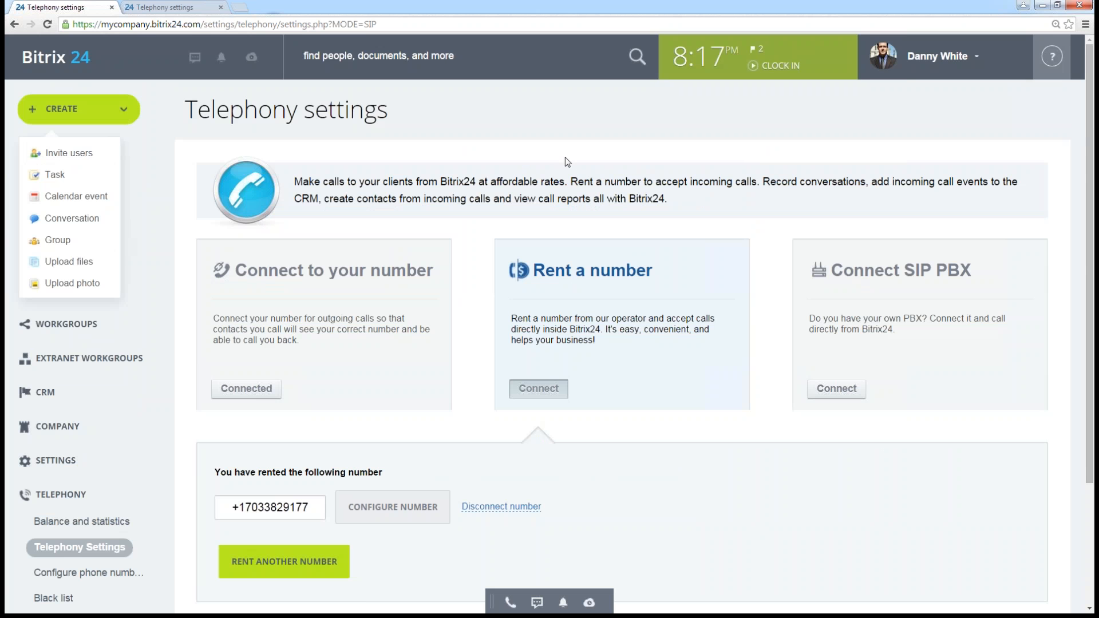
left_click(555, 173)
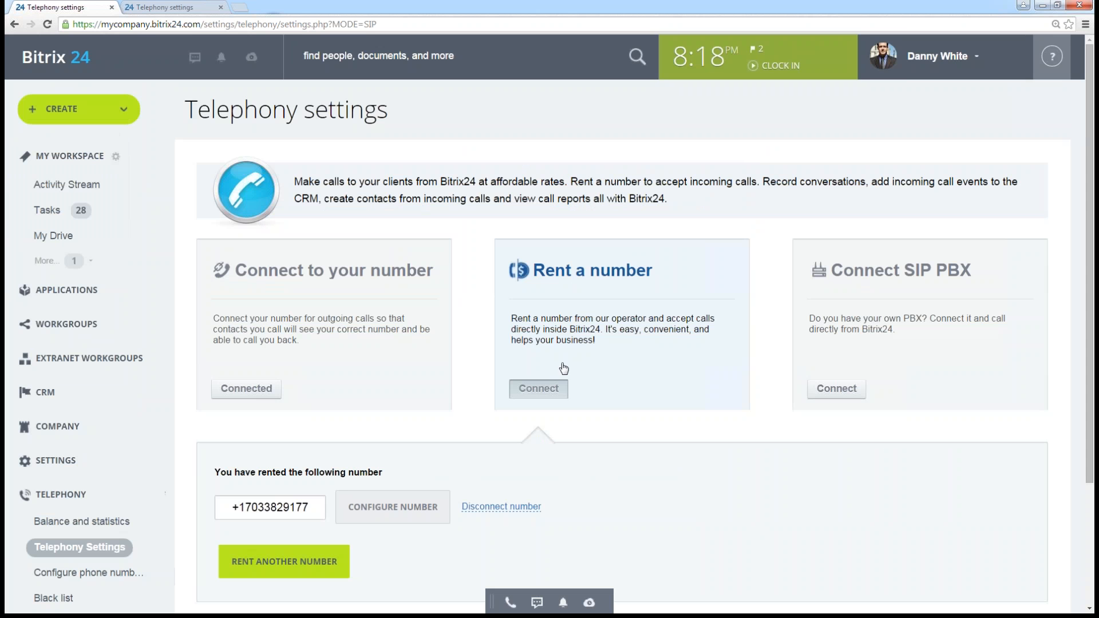
- Start renting another number, with USA as the country and Local as the number type
scroll(549, 375, "down", 2)
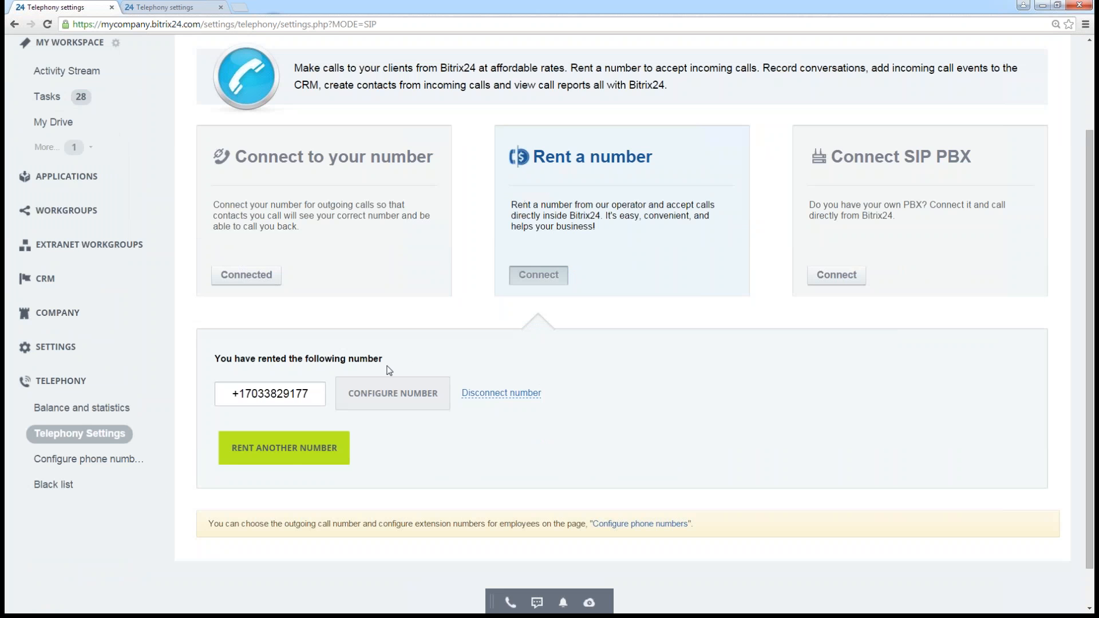
left_click(292, 455)
scroll(459, 447, "down", 1)
scroll(459, 448, "down", 1)
left_click(320, 398)
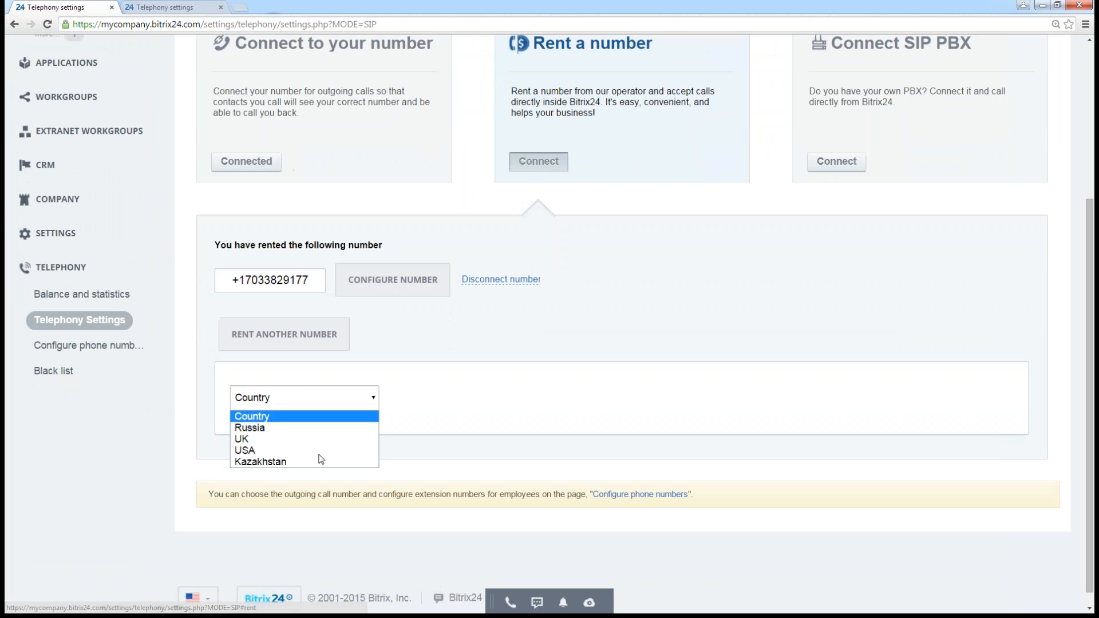
left_click(268, 450)
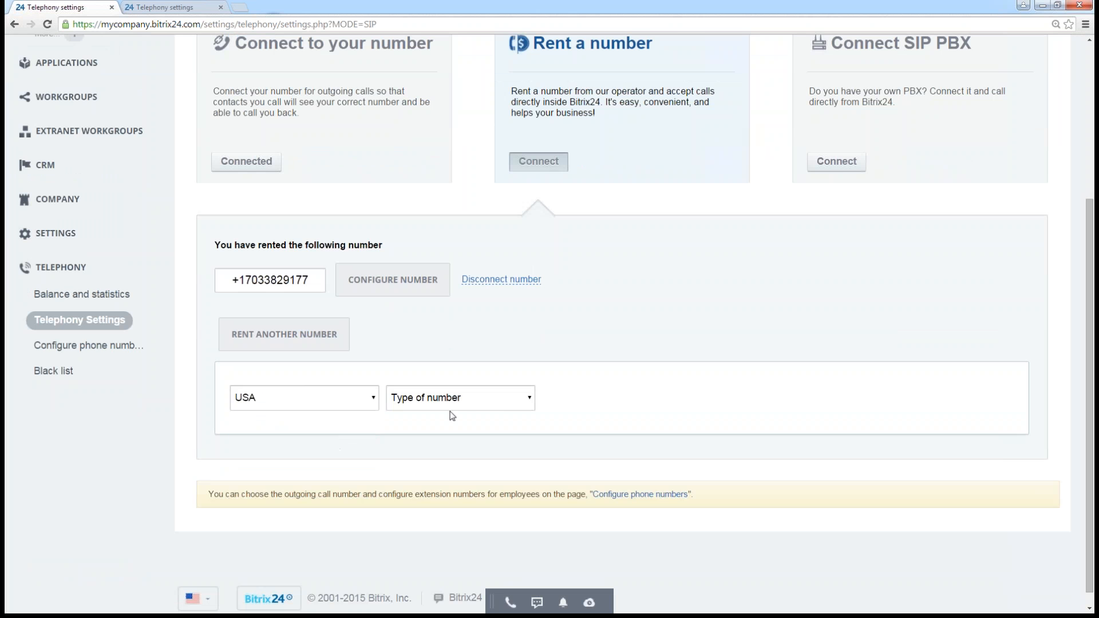
left_click(466, 399)
left_click(426, 428)
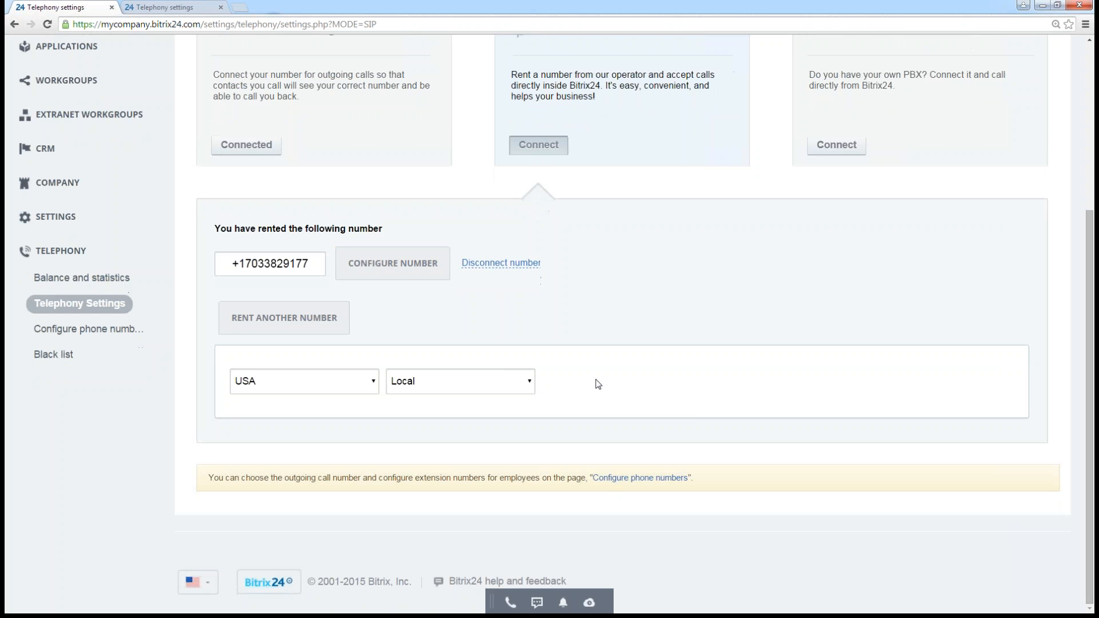
- Choose Wyoming as the state and LARAMIE (307) as the region for the new number, and view the rental offer
left_click(625, 392)
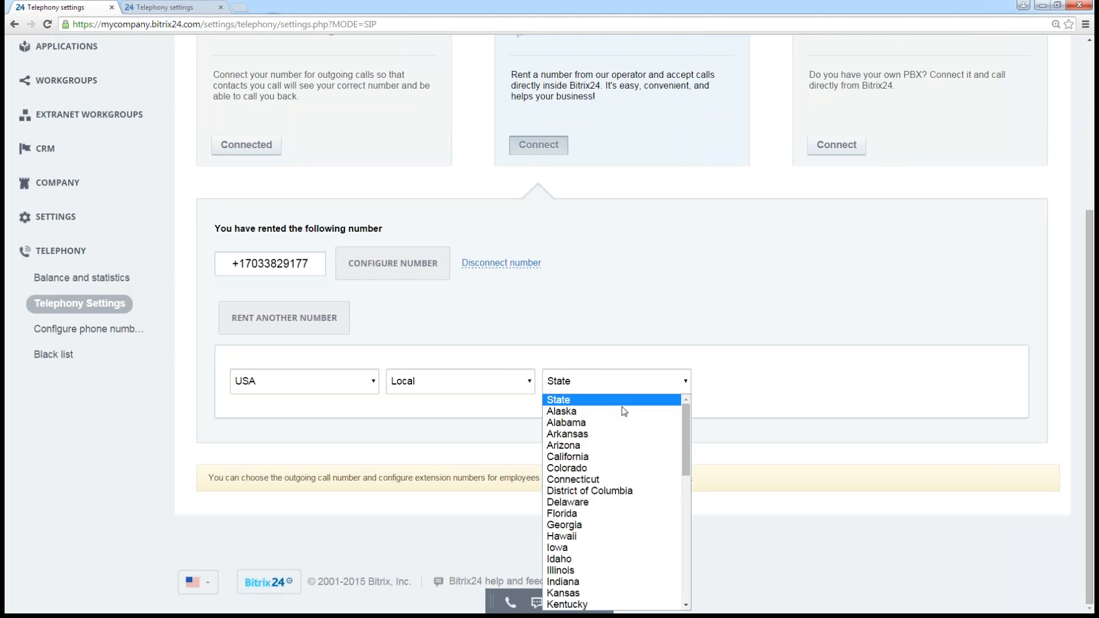
scroll(622, 412, "down", 10)
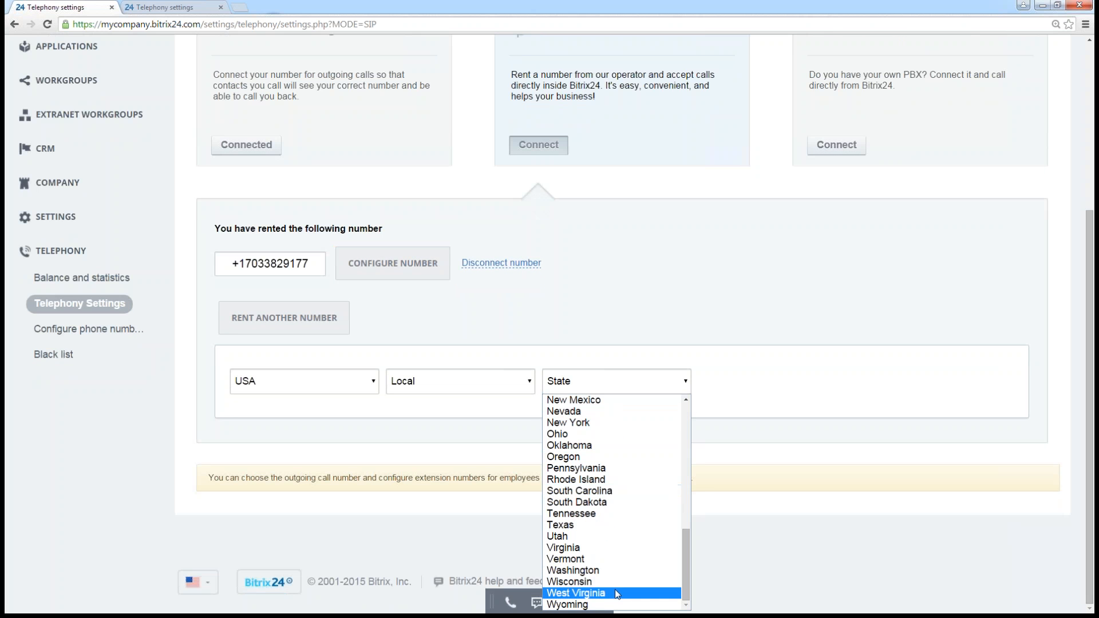
left_click(590, 604)
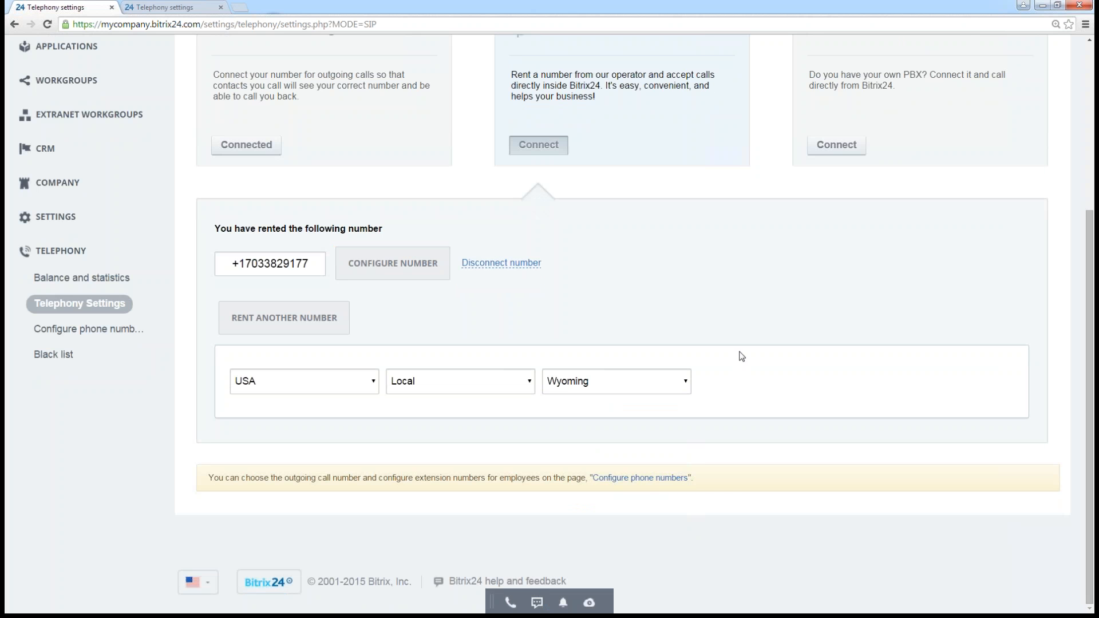
left_click(779, 384)
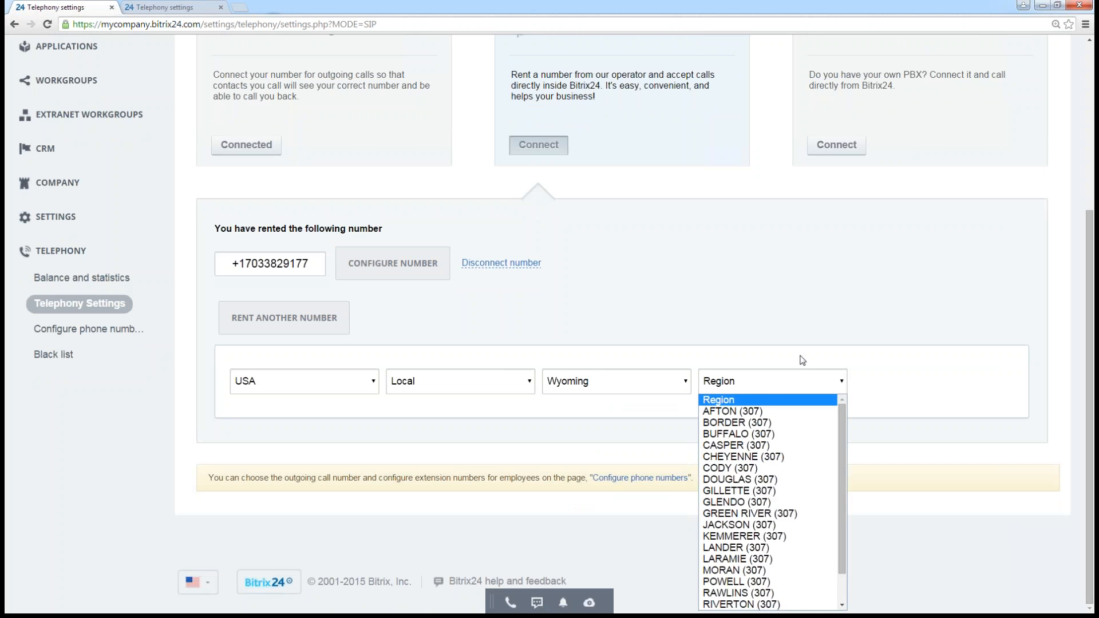
left_click(803, 354)
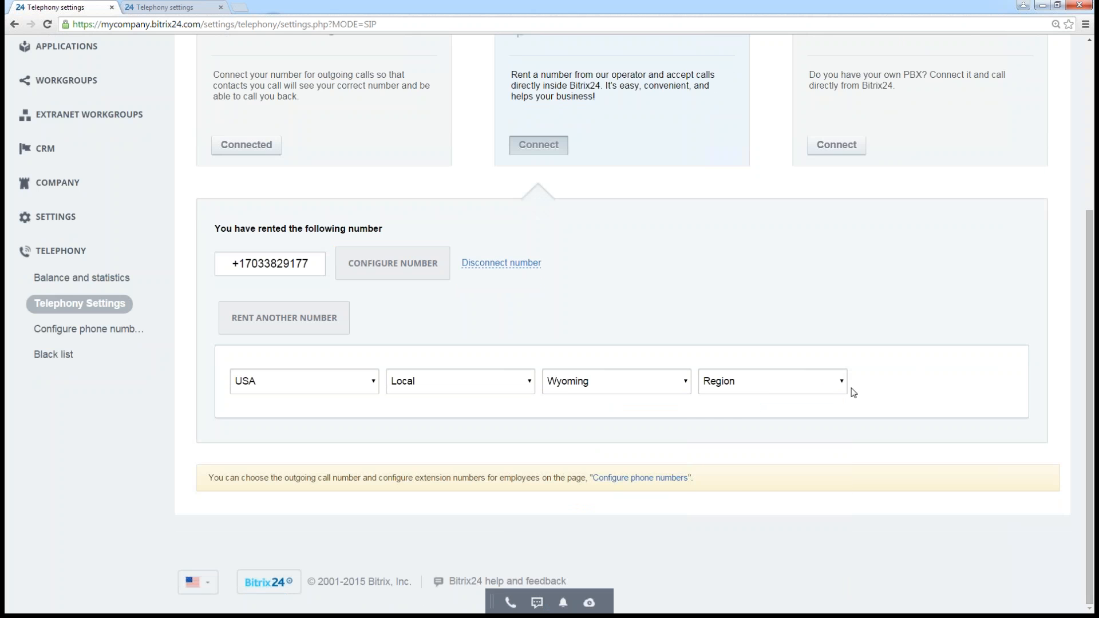
left_click(823, 380)
scroll(790, 513, "down", 1)
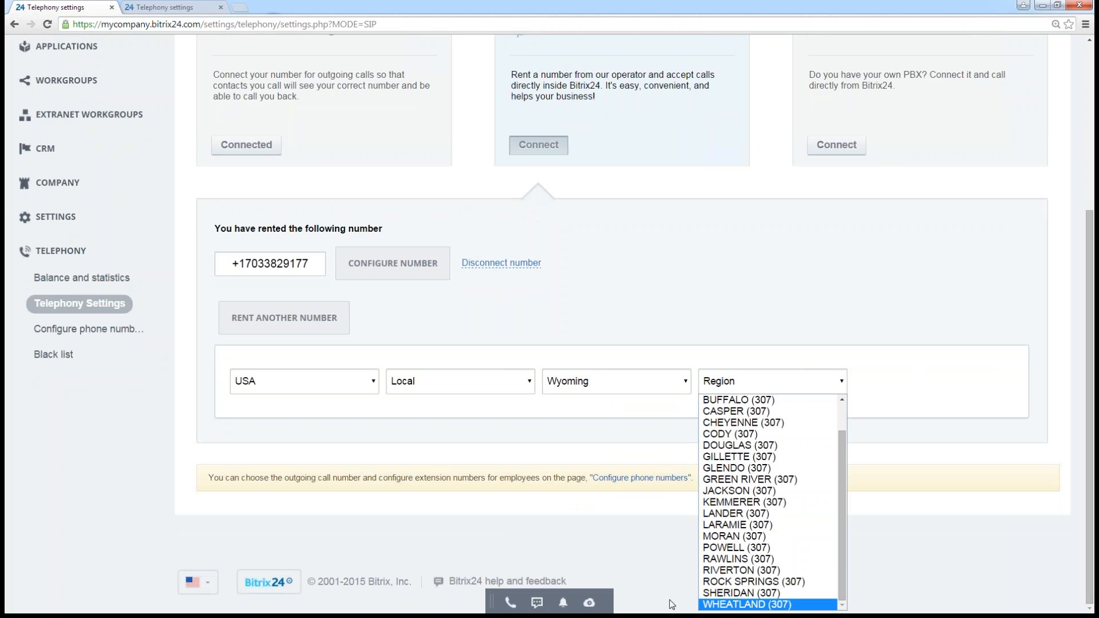
left_click(751, 525)
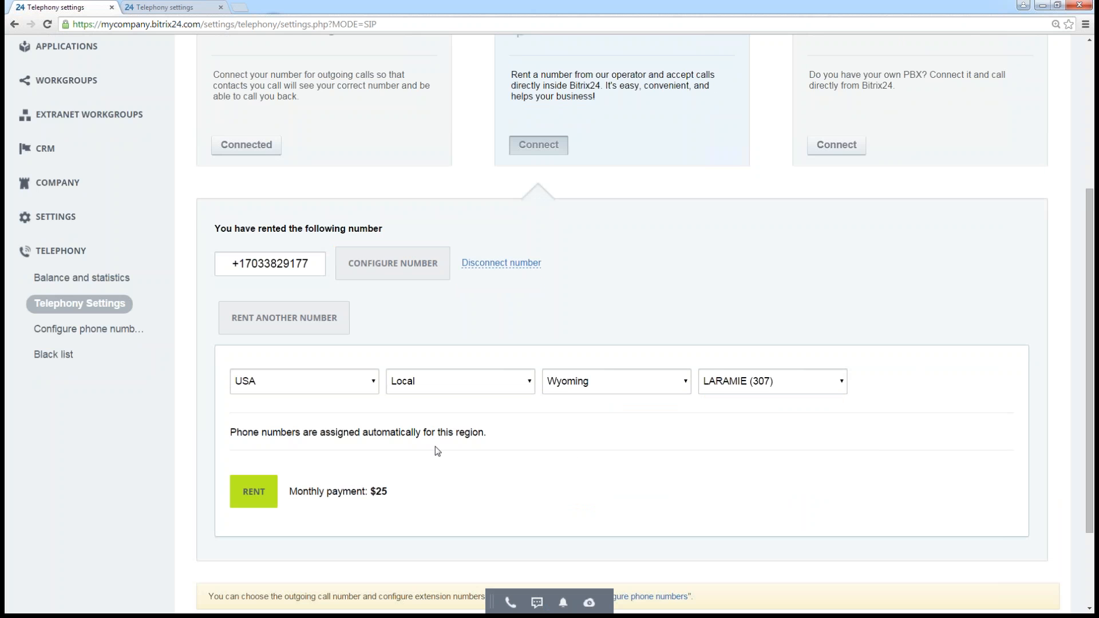
scroll(435, 449, "down", 2)
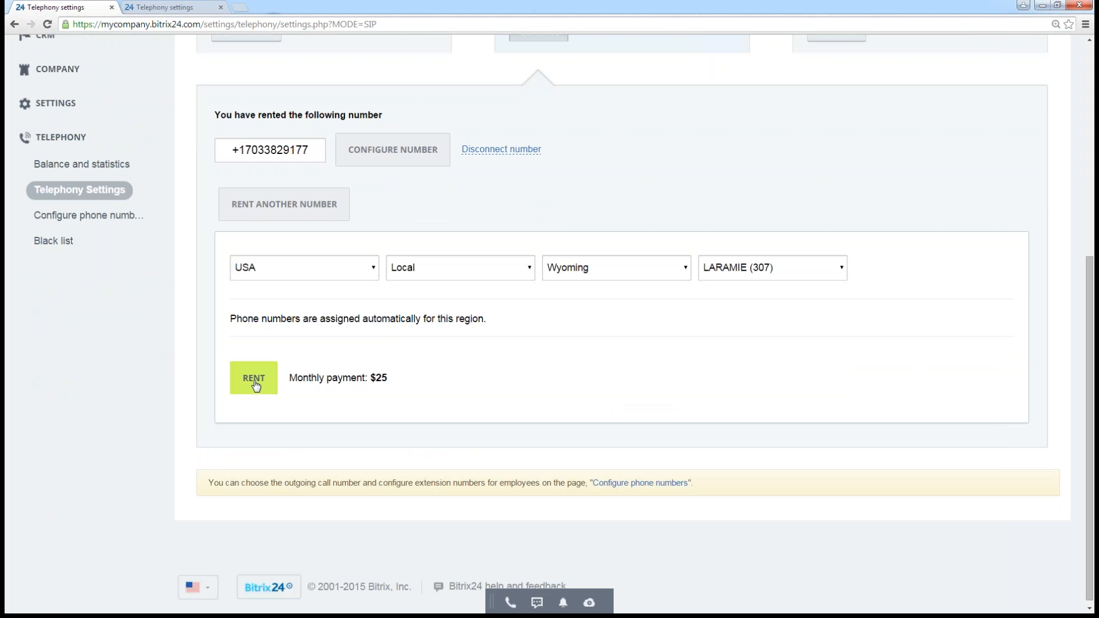
- Open the configuration of the already rented number and highlight the description of extension number processing
scroll(504, 434, "up", 1)
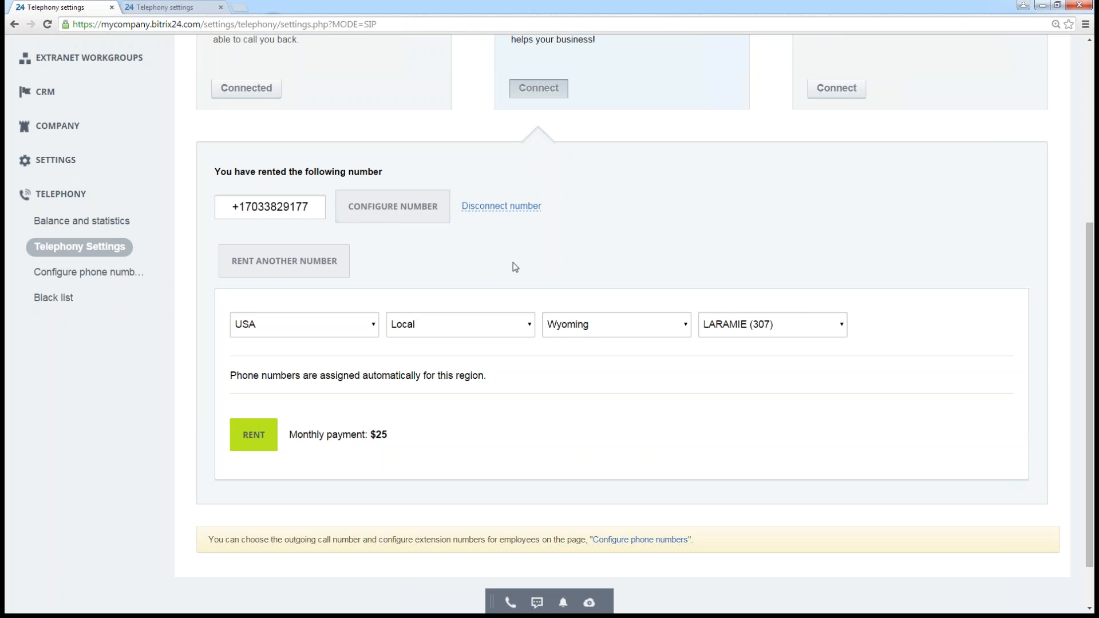
left_click(400, 213)
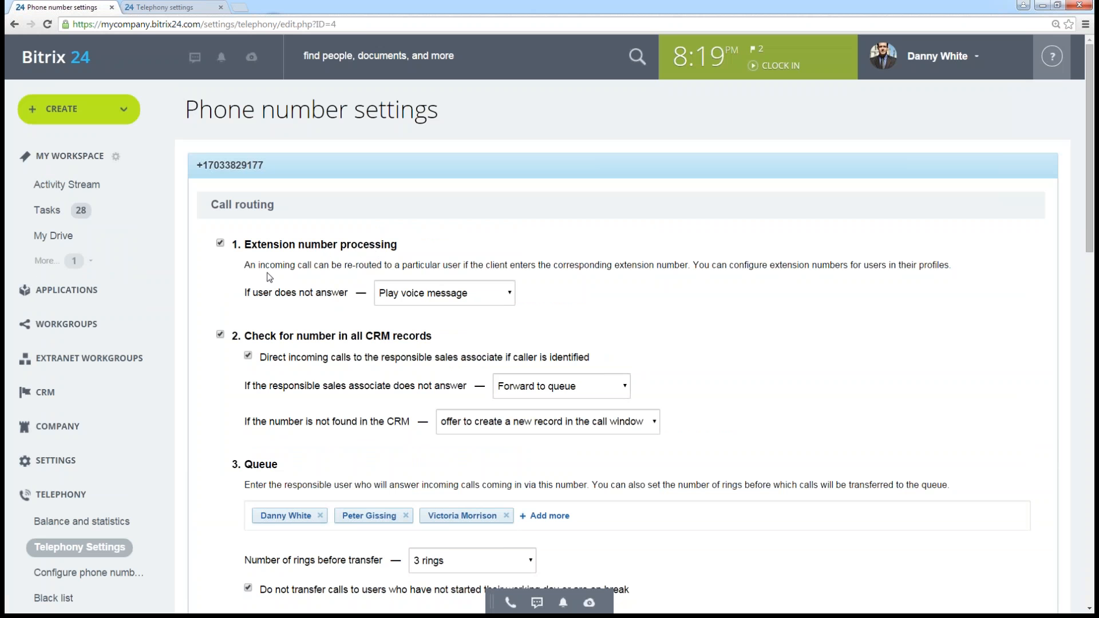
left_click_drag(246, 268, 998, 267)
left_click(998, 267)
- Open the Configure phone numbers page in a new browser tab and switch to it
scroll(518, 263, "down", 1)
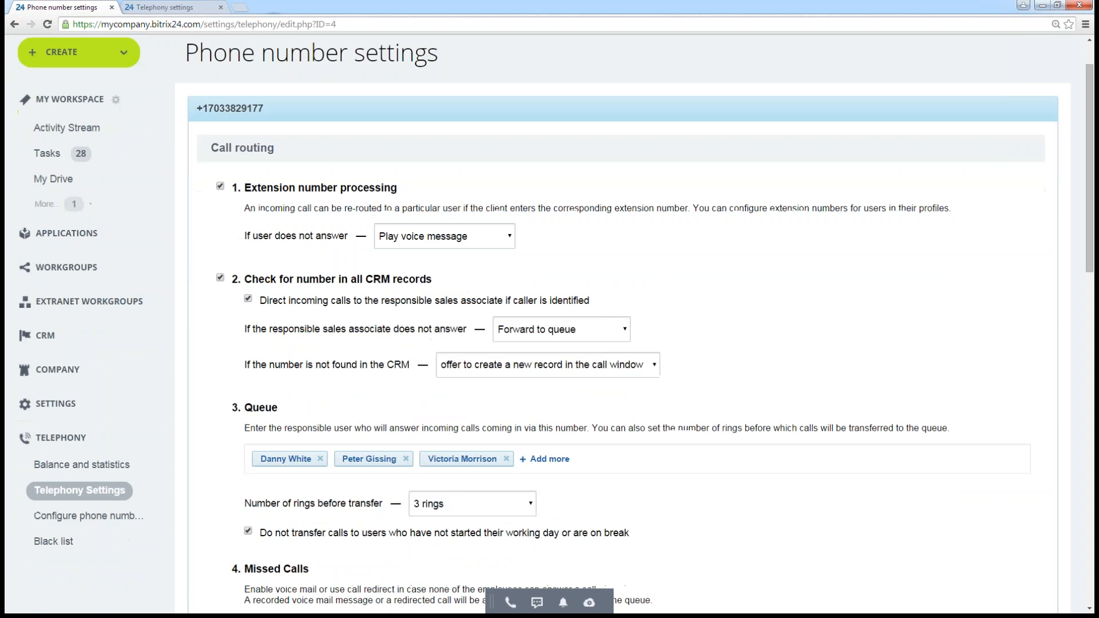
right_click(92, 522)
left_click(132, 526)
scroll(448, 332, "up", 1)
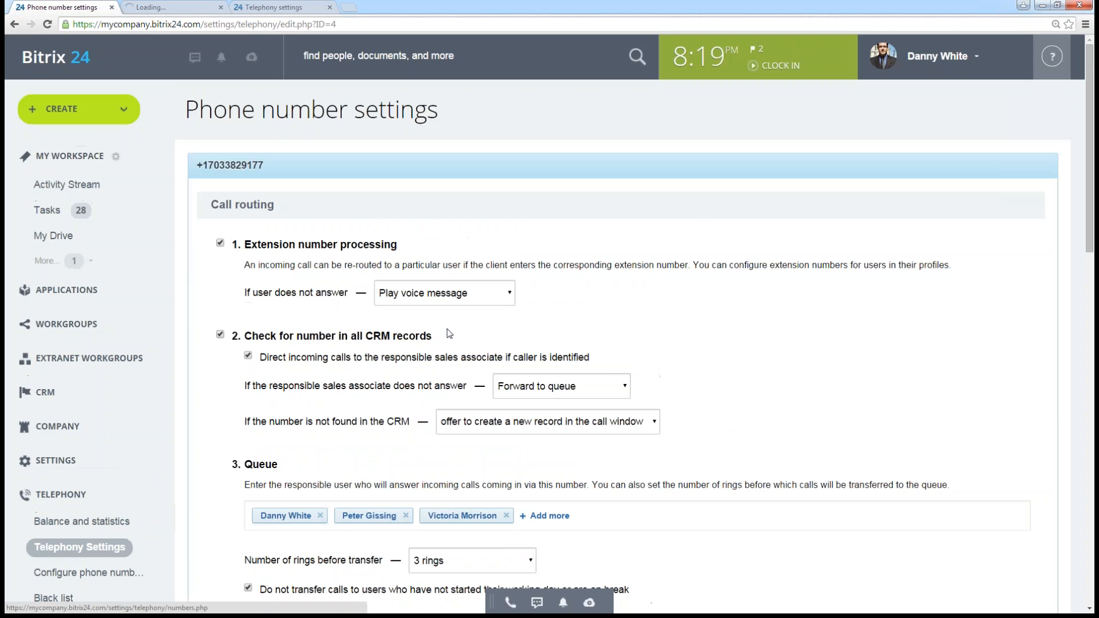
left_click(179, 10)
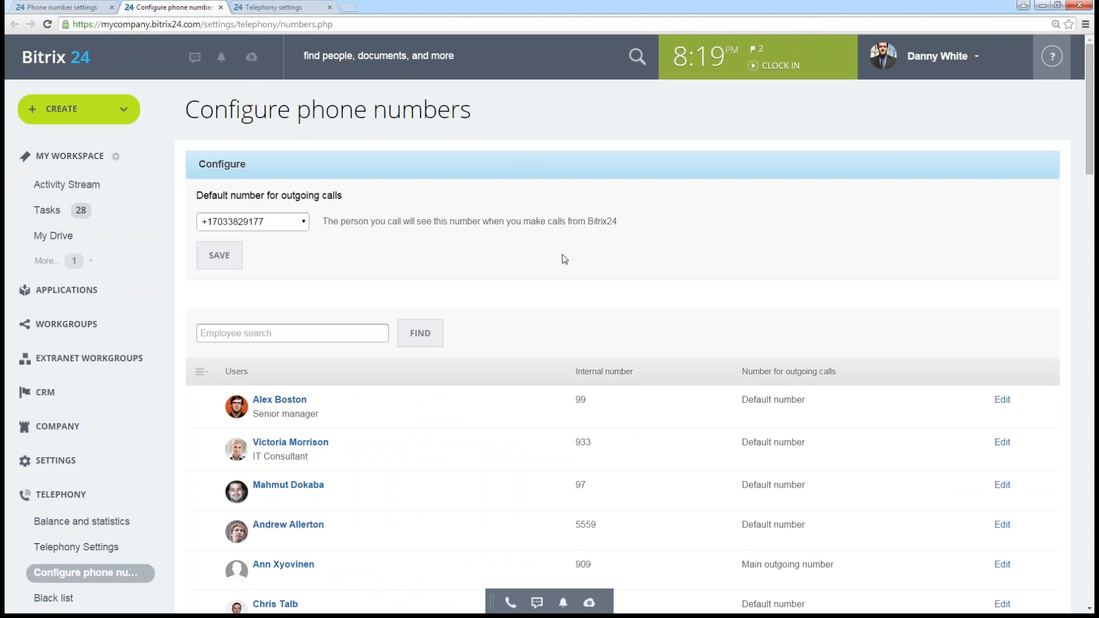
- Look through the employee list and try to set the internal number of the employee with extension 5559 to 8445
scroll(562, 258, "down", 9)
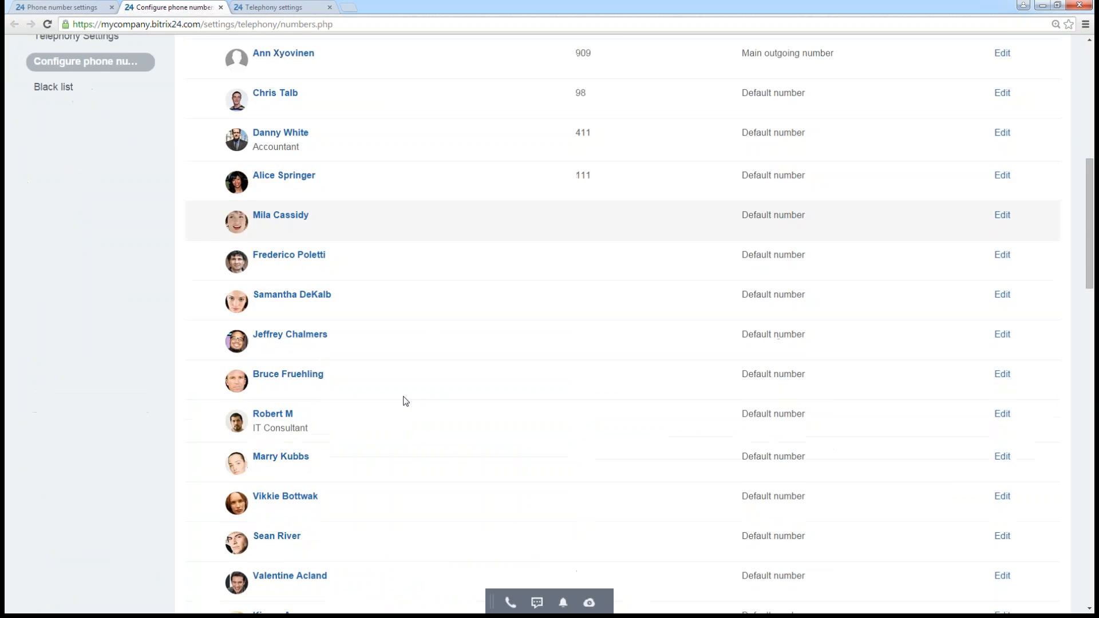
scroll(380, 446, "down", 20)
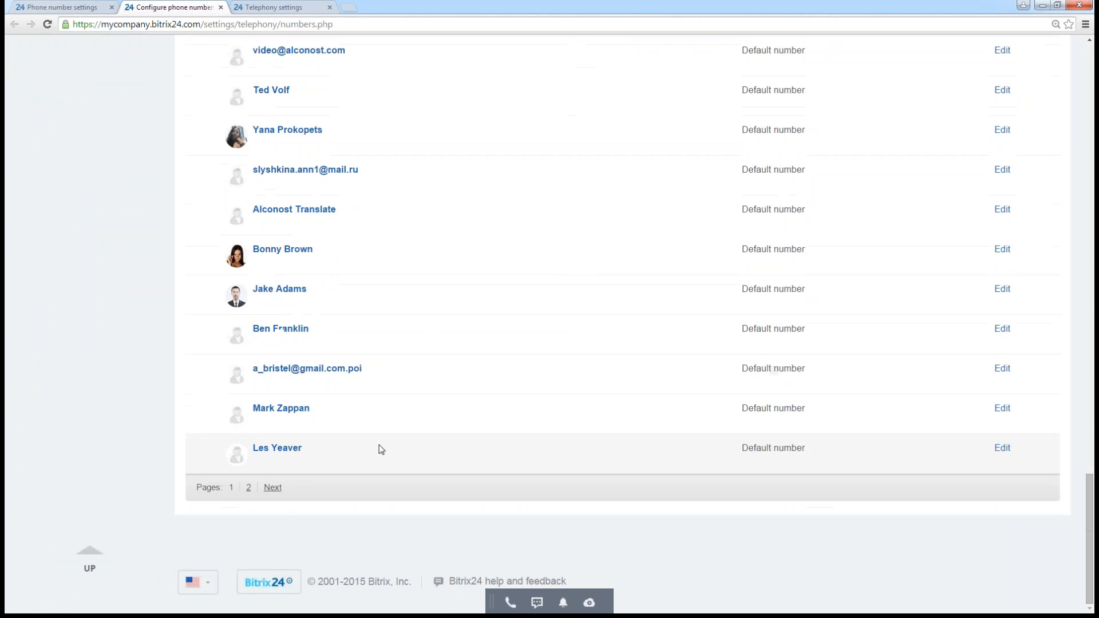
scroll(381, 449, "up", 20)
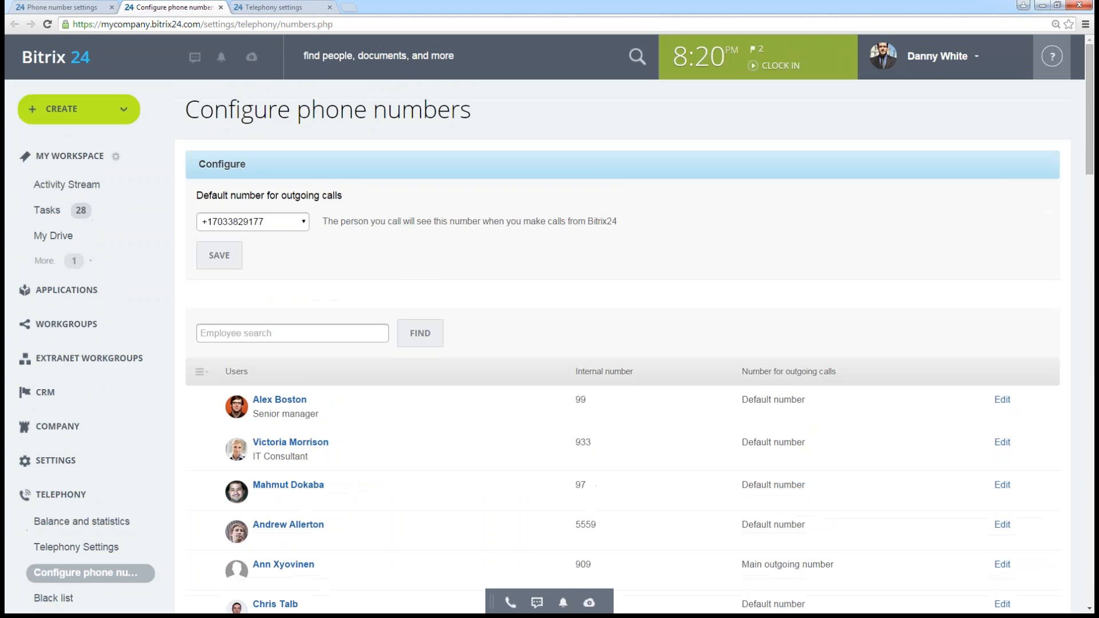
scroll(446, 452, "down", 4)
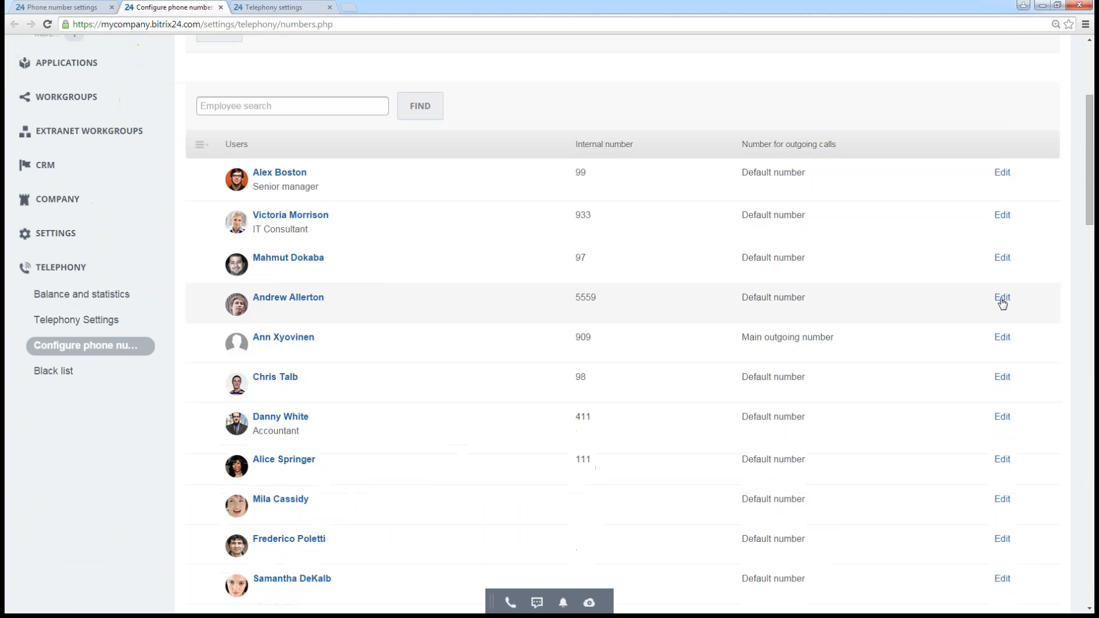
left_click(1002, 299)
left_click_drag(614, 337, 382, 377)
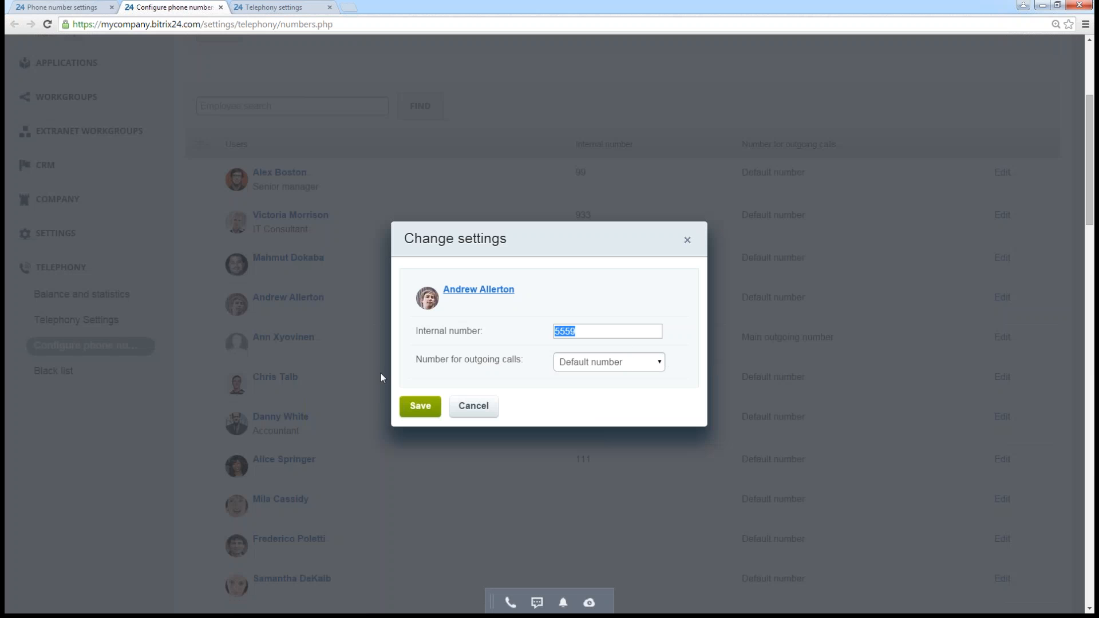
type("8445")
key("Return")
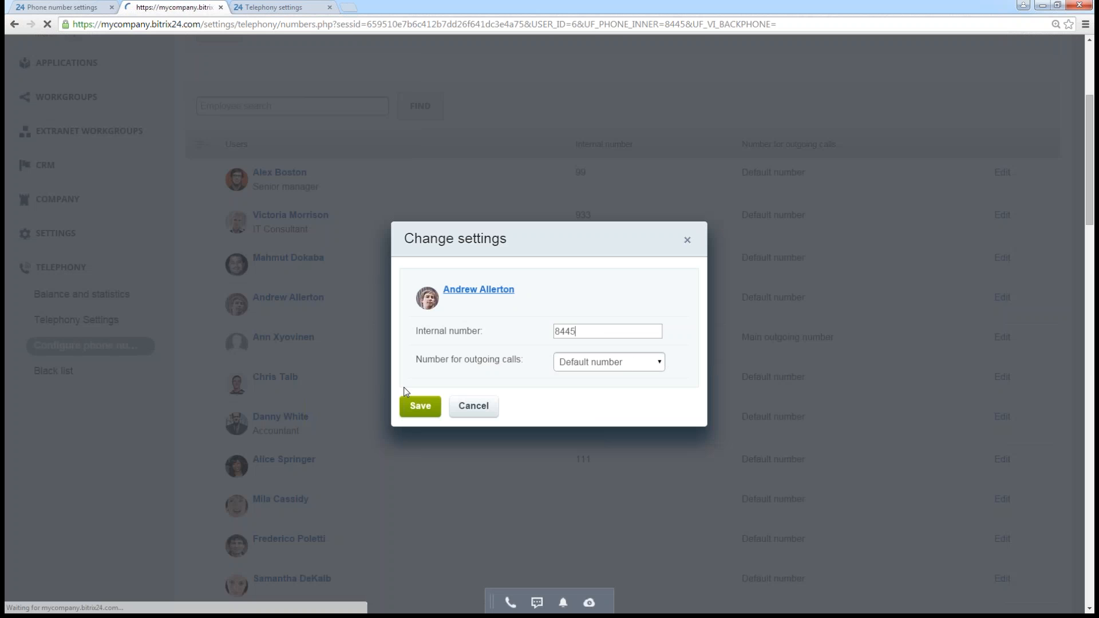
- Highlight the accountant's row, change that employee's internal number to 512 and save it
scroll(507, 375, "down", 2)
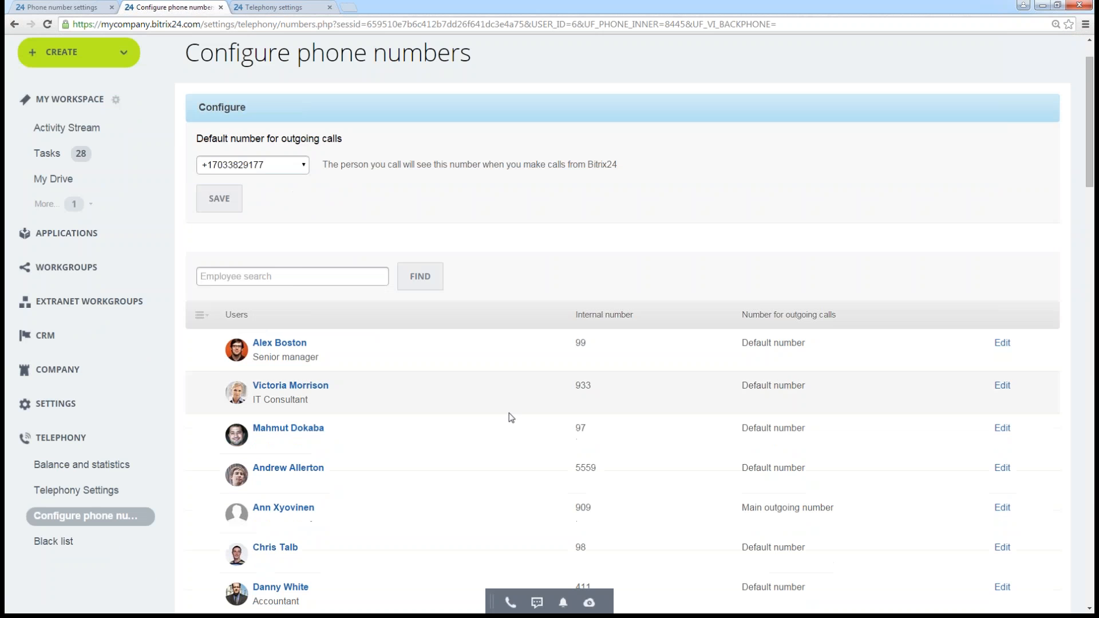
scroll(652, 426, "down", 1)
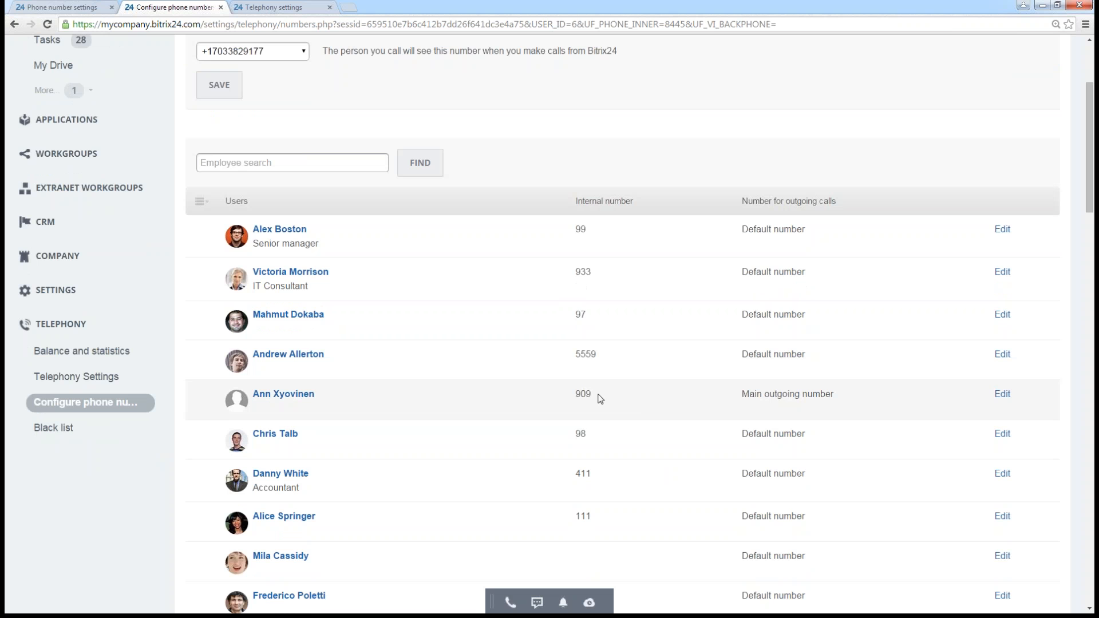
left_click_drag(569, 474, 610, 477)
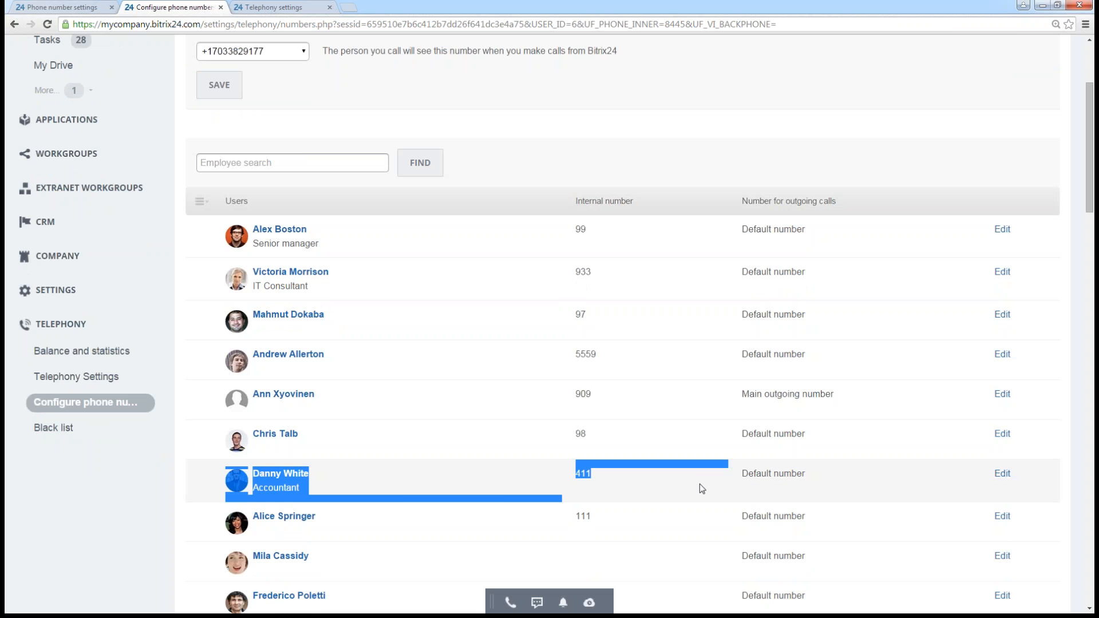
left_click(1002, 473)
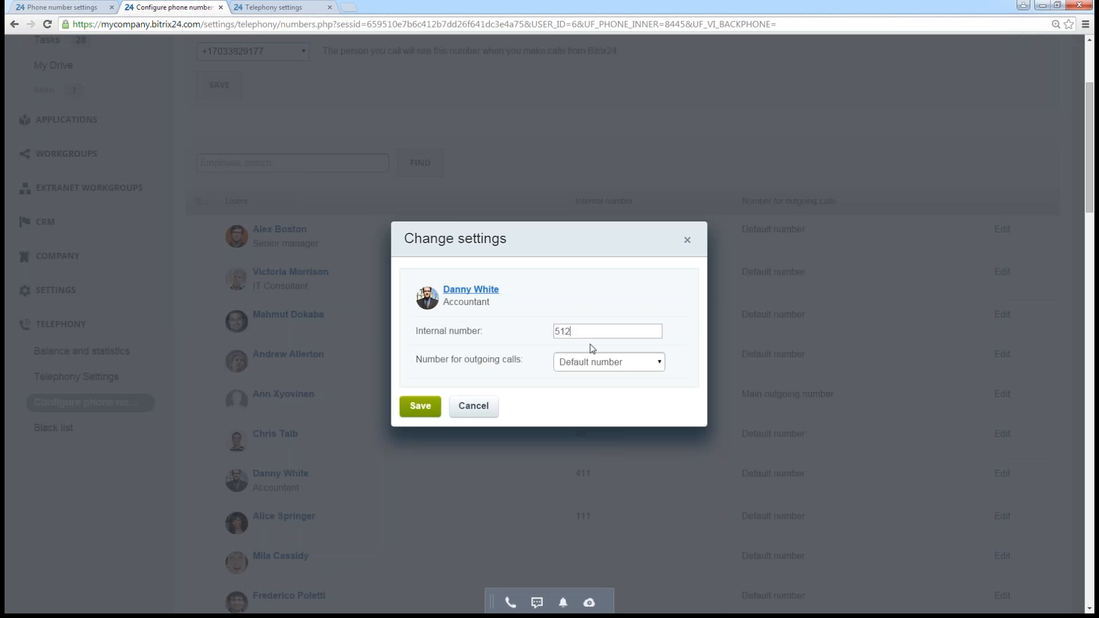
type("512")
left_click(425, 407)
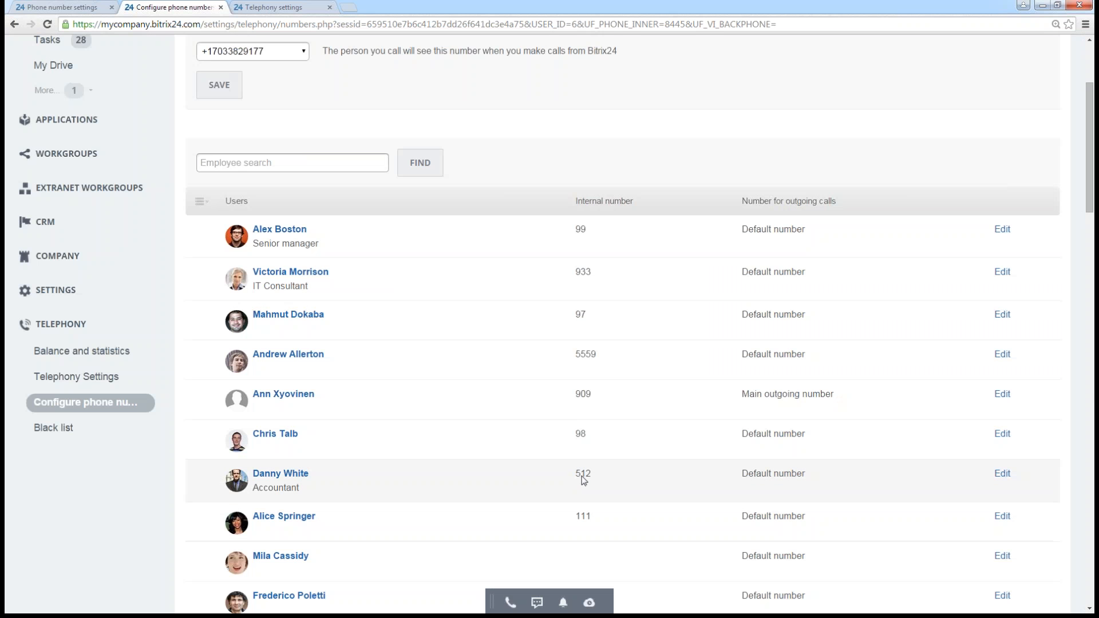
- Return to the Phone number settings page and set unanswered extension calls to Transfer call to a colleague
scroll(608, 466, "up", 2)
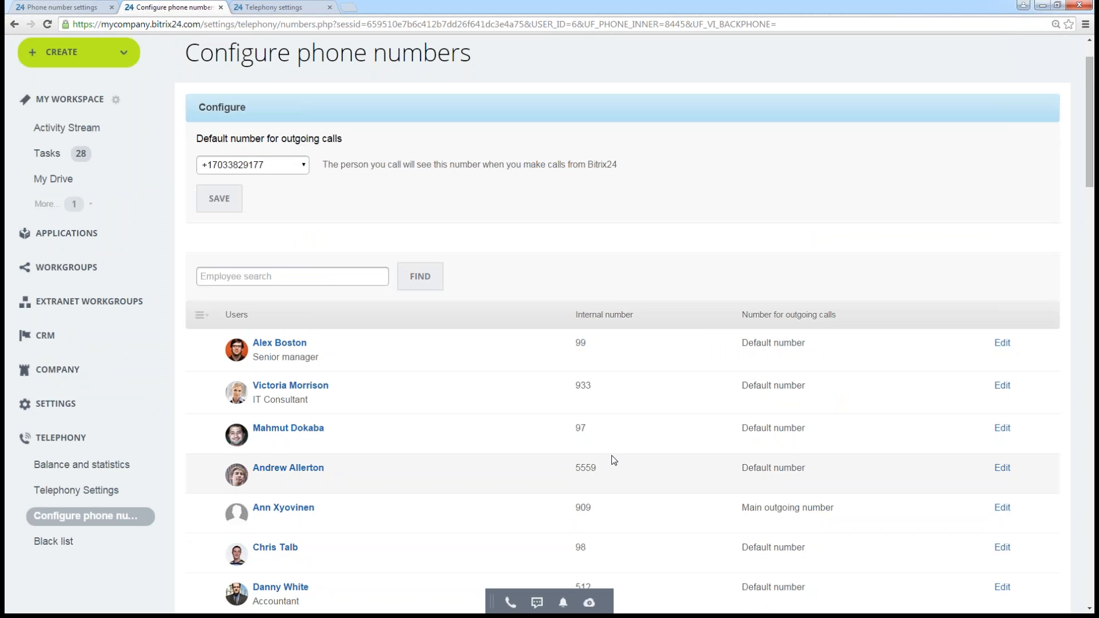
scroll(650, 462, "up", 1)
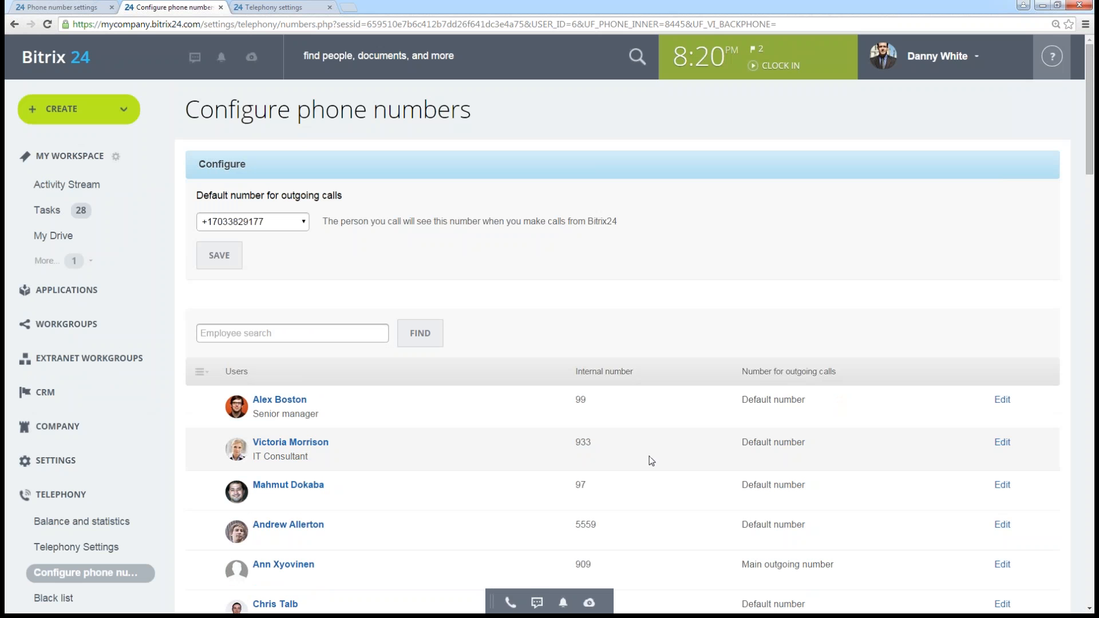
left_click(67, 11)
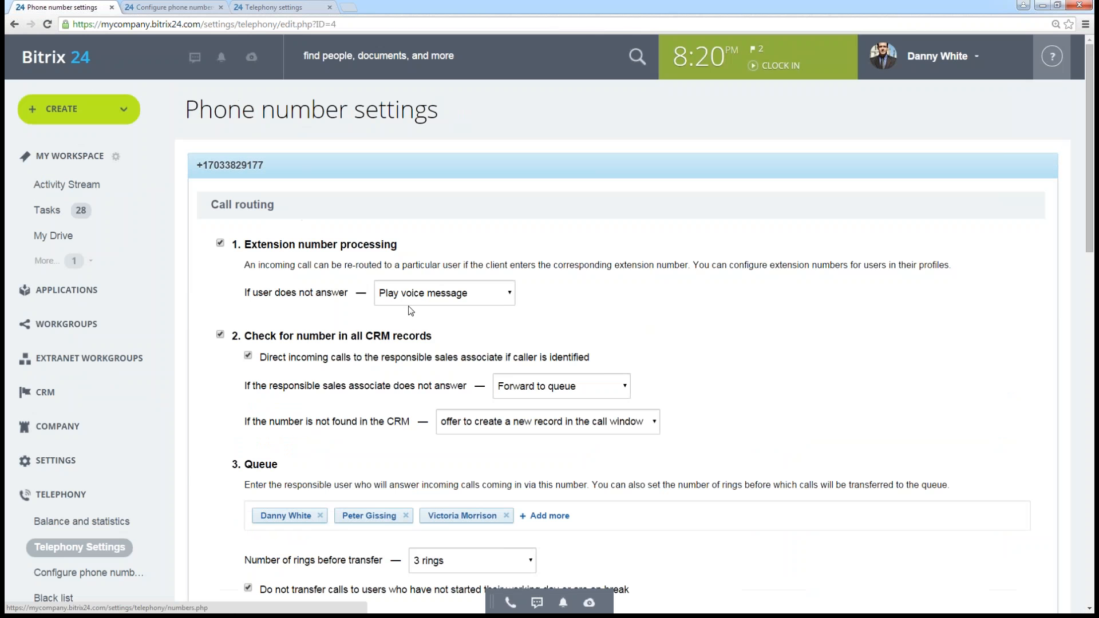
left_click(509, 294)
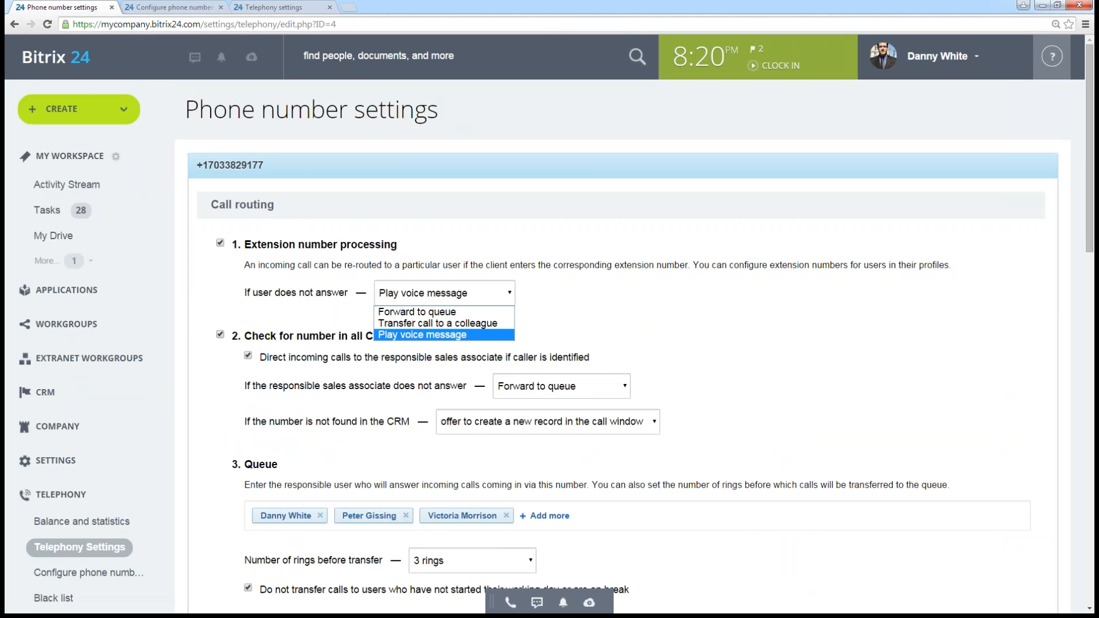
left_click(475, 326)
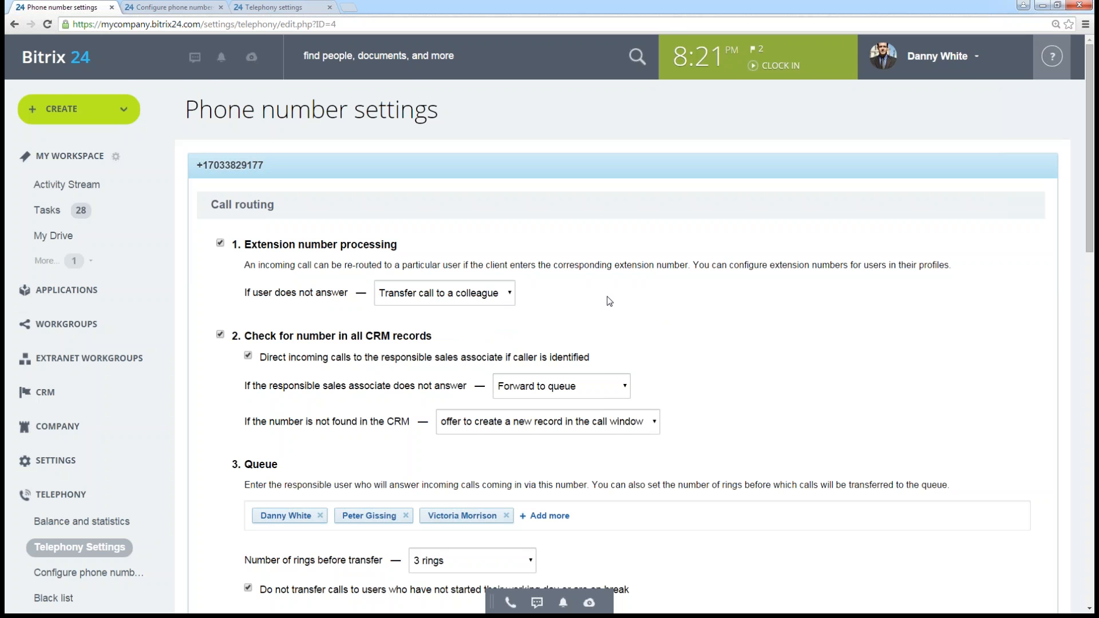
- Set the extension number processing to Forward to queue if the user does not answer
scroll(609, 301, "down", 1)
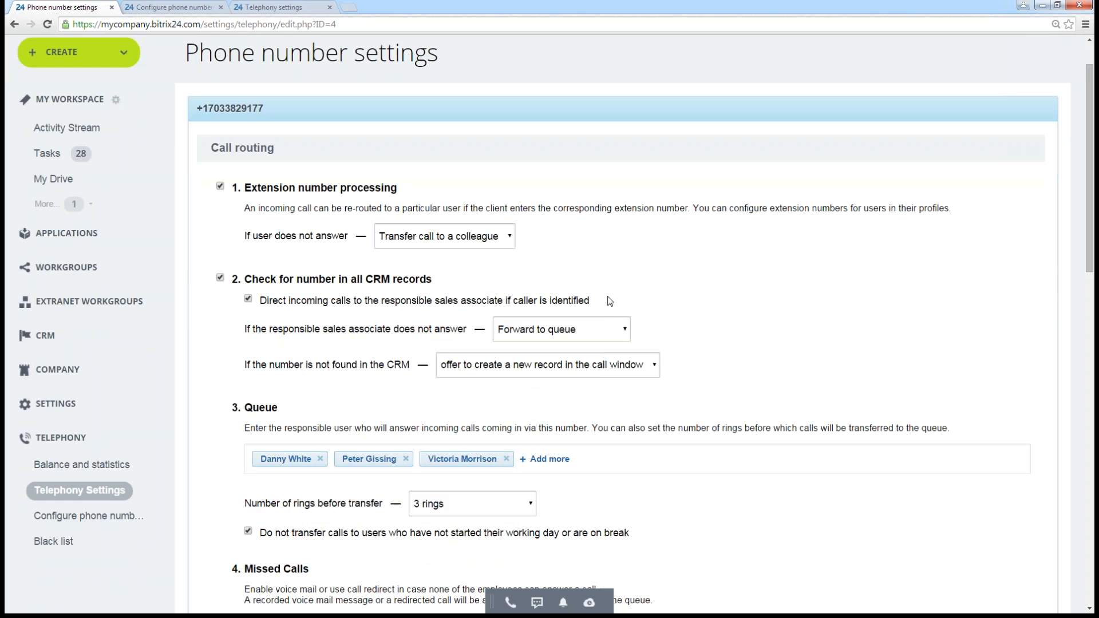
left_click(492, 243)
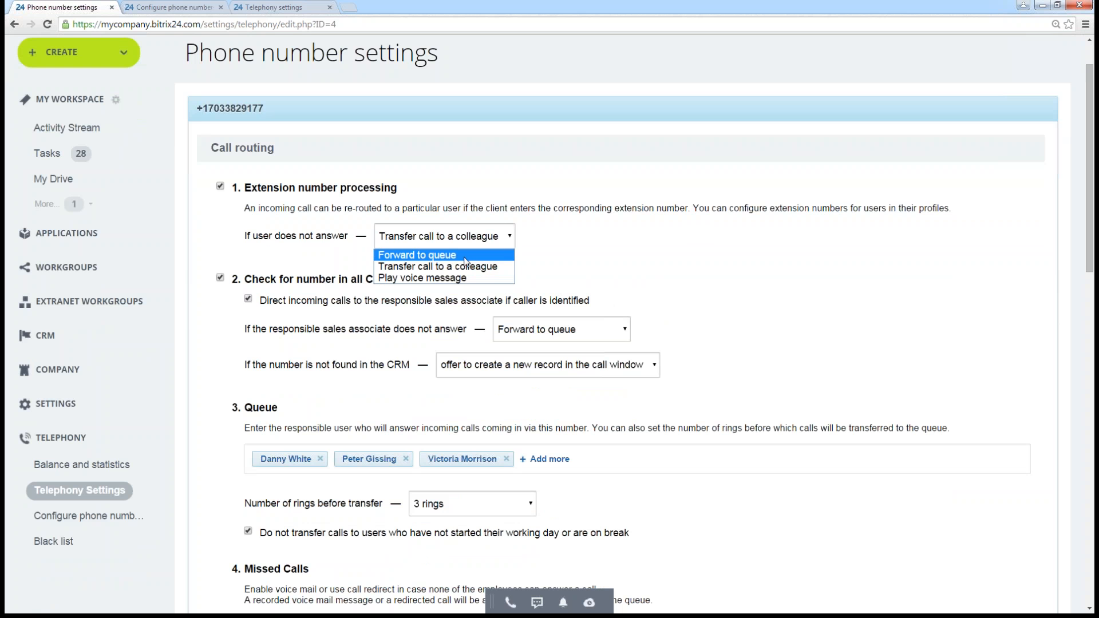
left_click(446, 255)
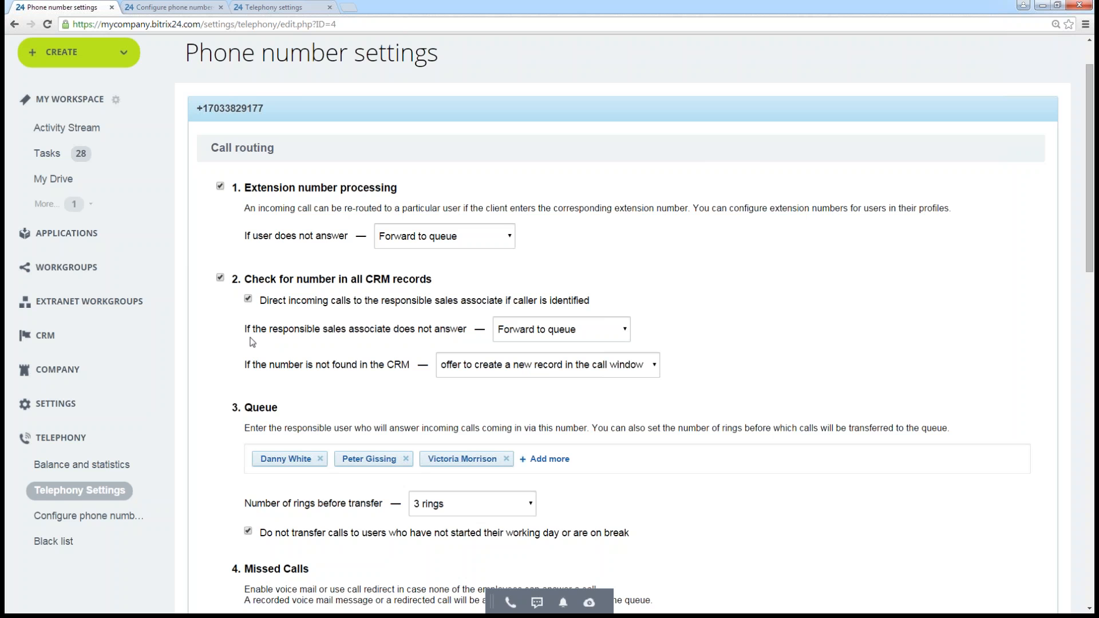
- Examine the CRM record check options for an unanswering responsible sales associate and for numbers not found in the CRM
left_click(220, 278)
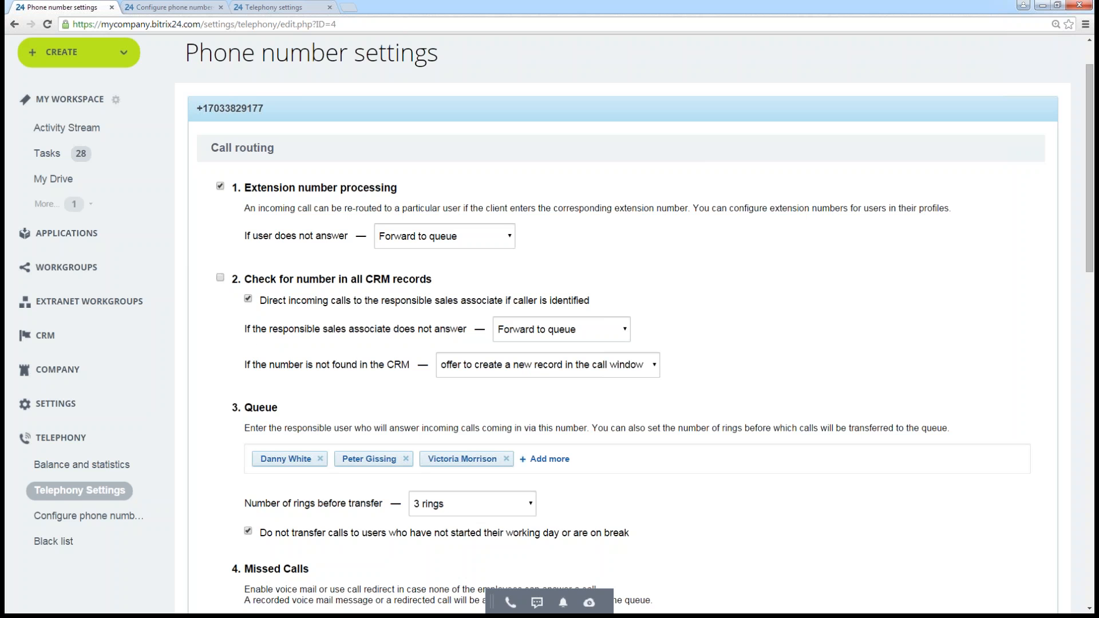
left_click(220, 280)
left_click_drag(245, 332, 547, 331)
left_click(547, 330)
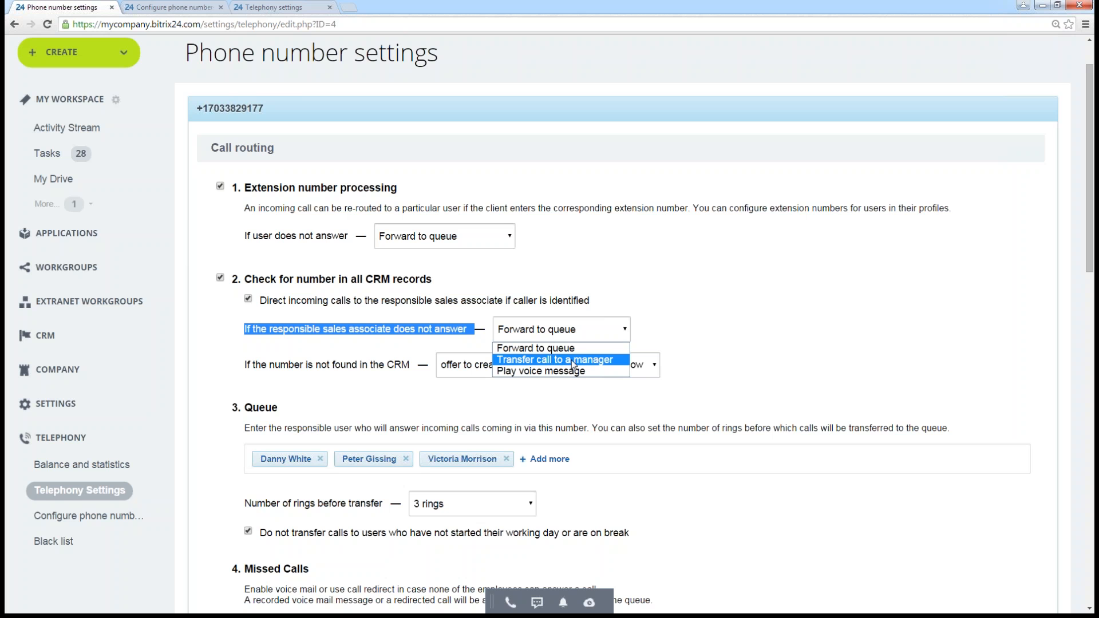
left_click(426, 239)
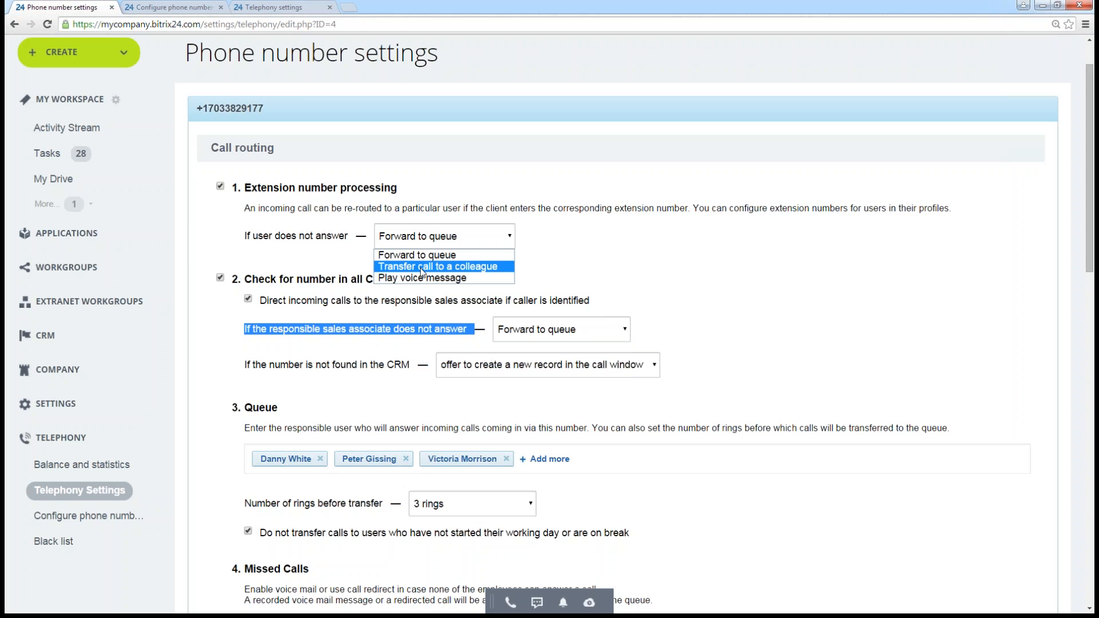
left_click(578, 273)
left_click(568, 333)
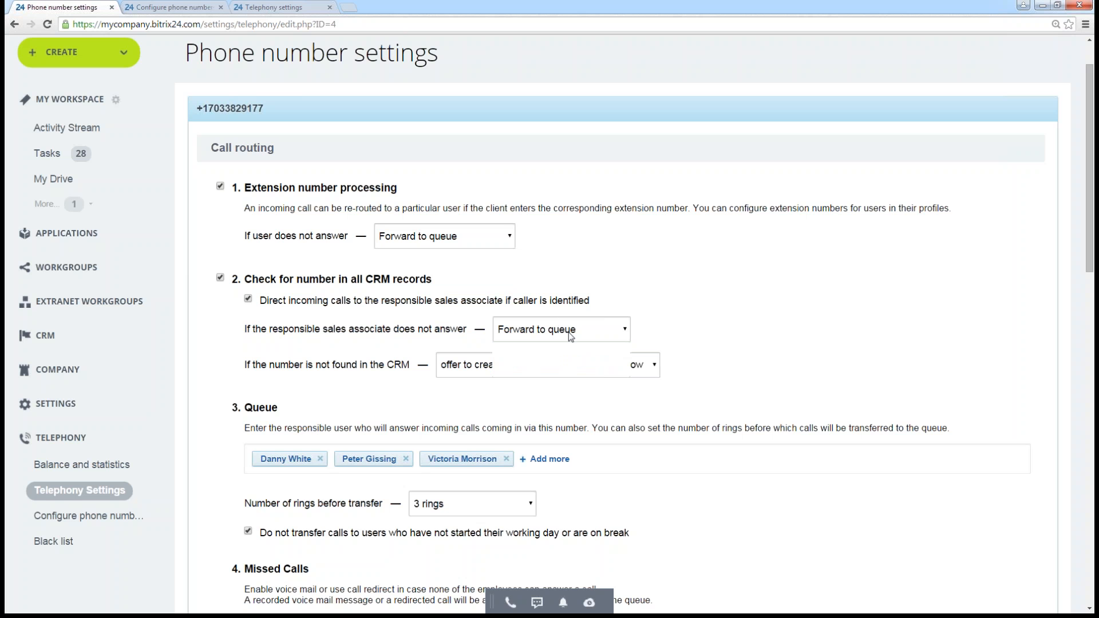
left_click(689, 327)
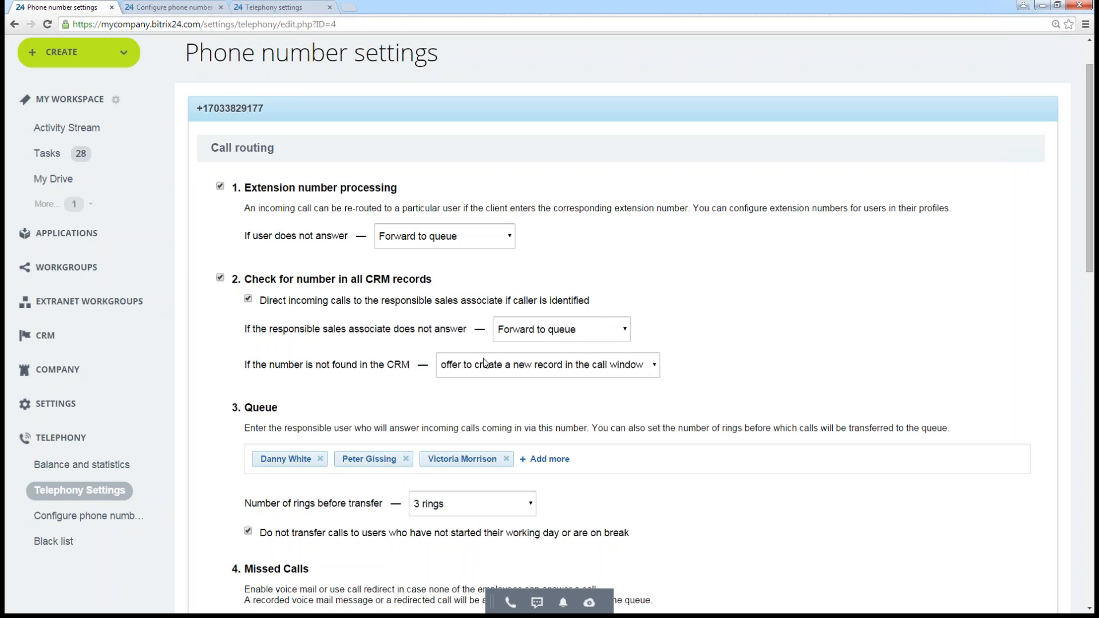
left_click(455, 367)
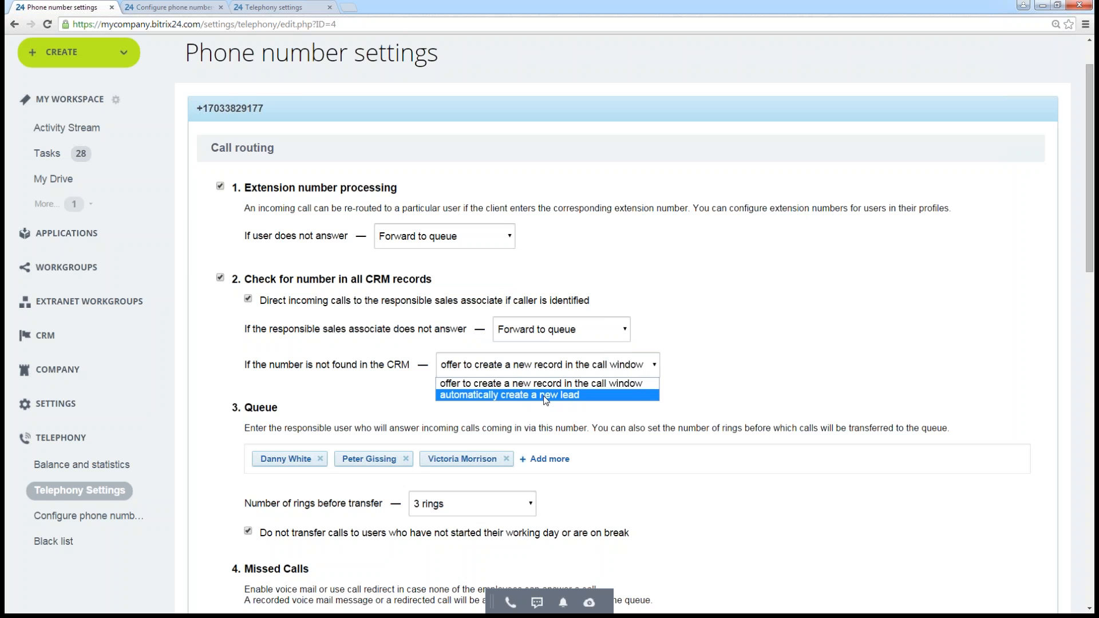
left_click(376, 384)
- Highlight the description of the Queue section in the call routing settings
scroll(625, 325, "down", 3)
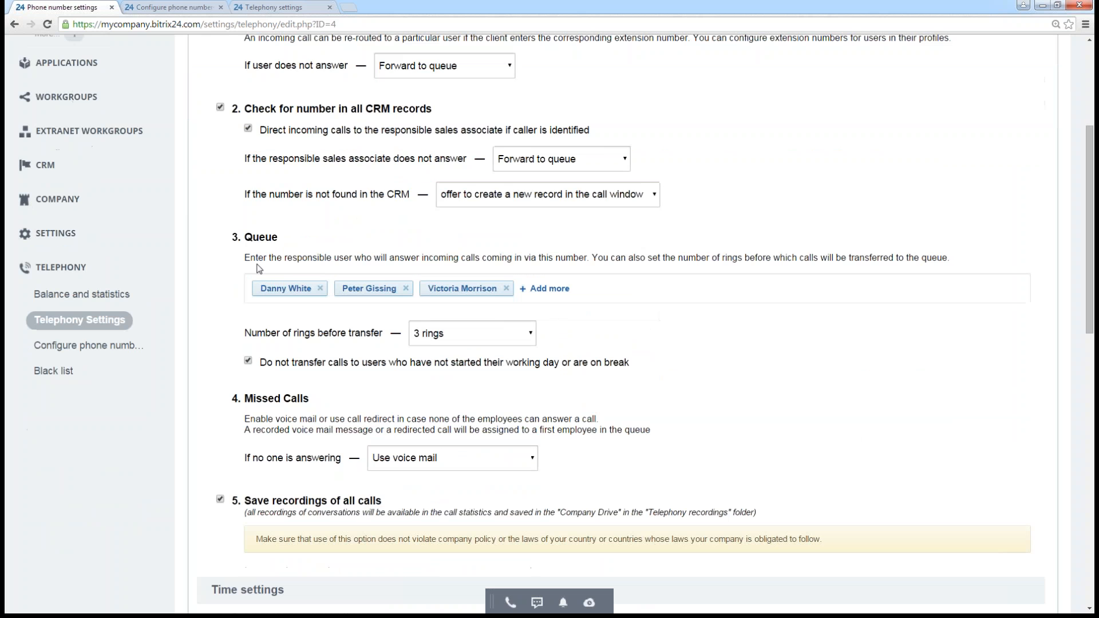
left_click_drag(250, 257, 958, 278)
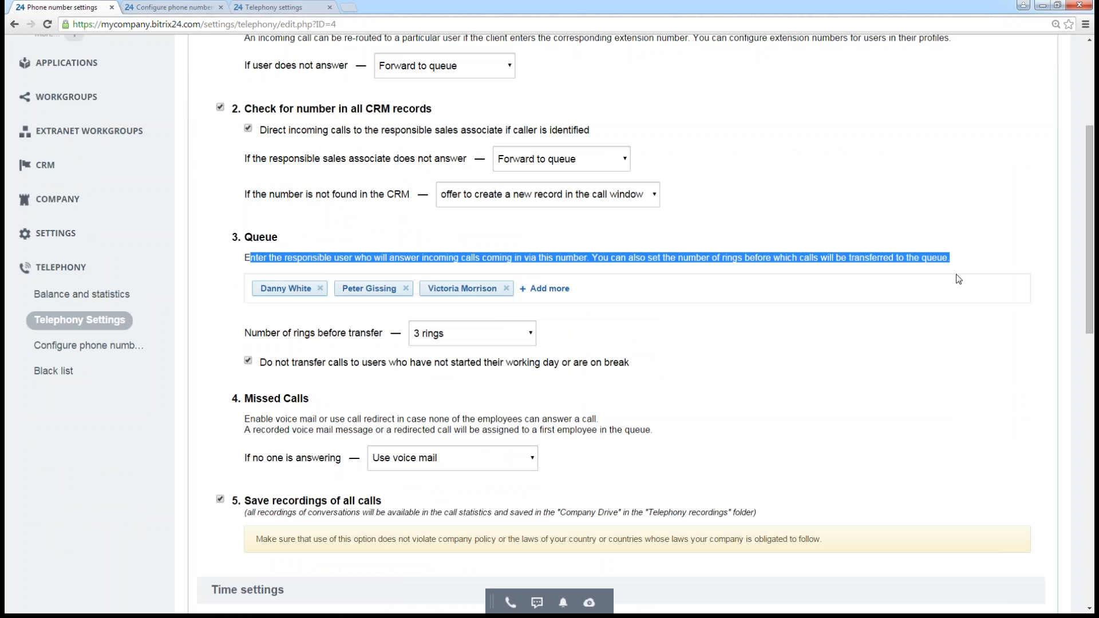
left_click(871, 342)
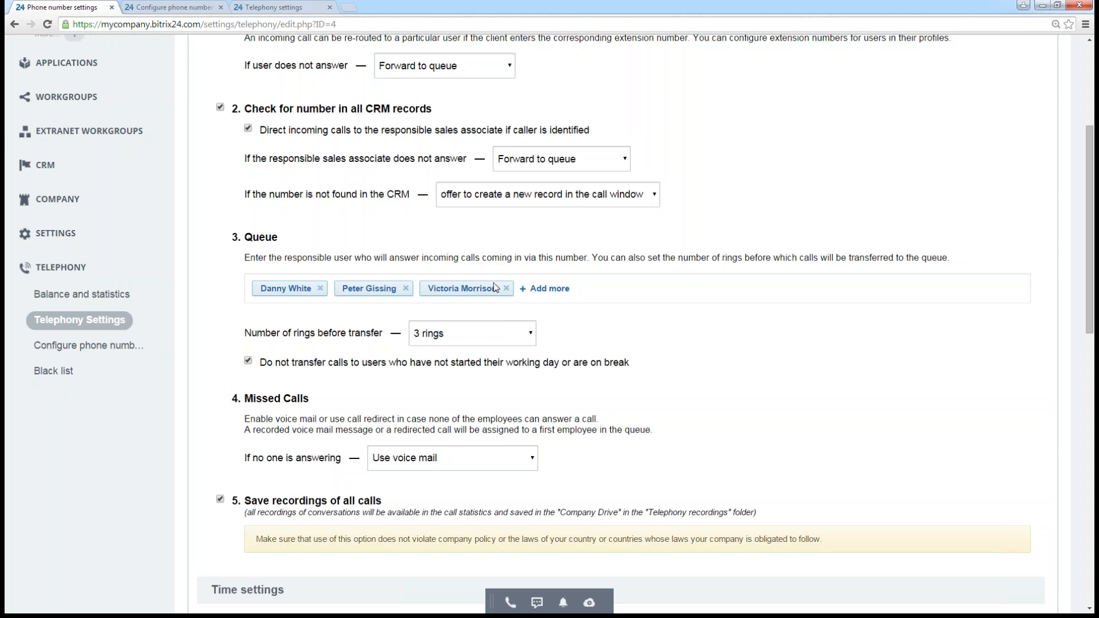
- Add the not yet selected colleague from the recent people to the queue of responsible users
left_click(552, 289)
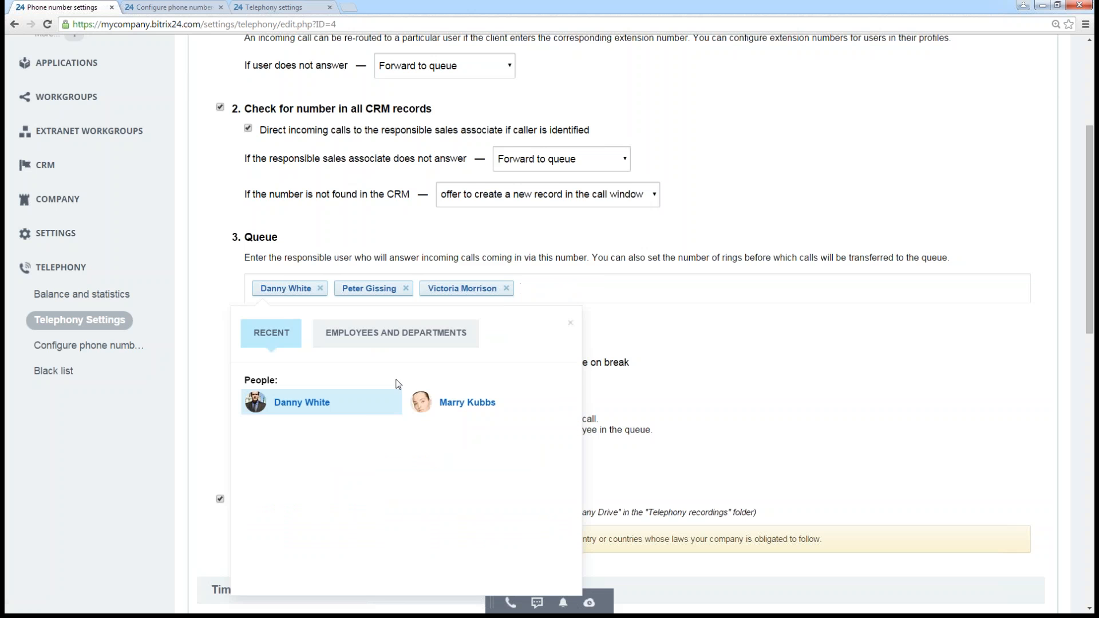
left_click(470, 404)
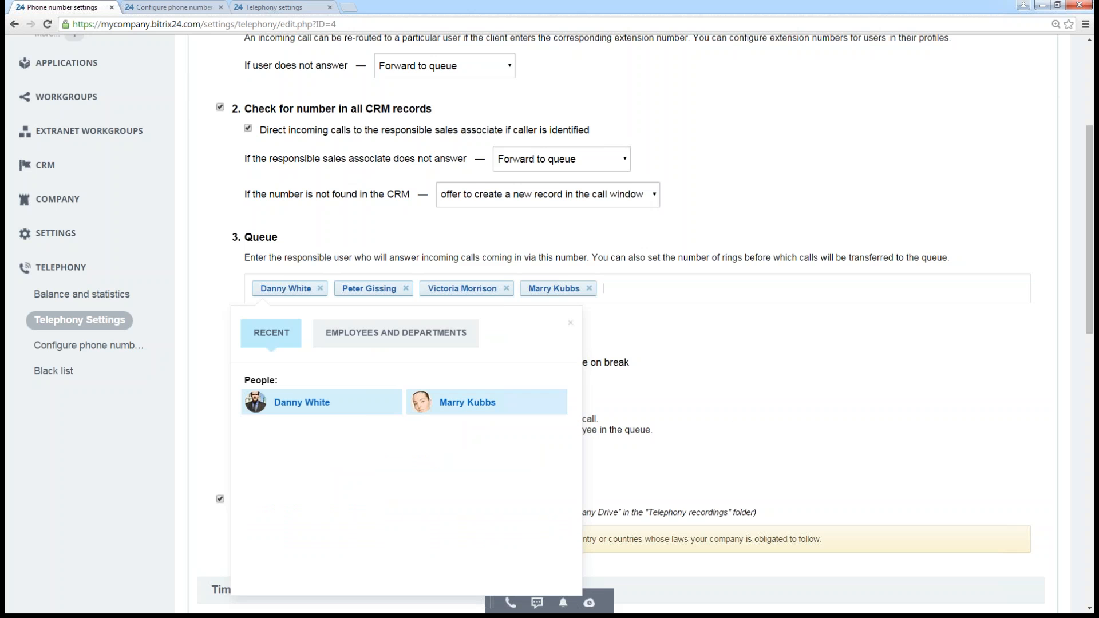
left_click(570, 322)
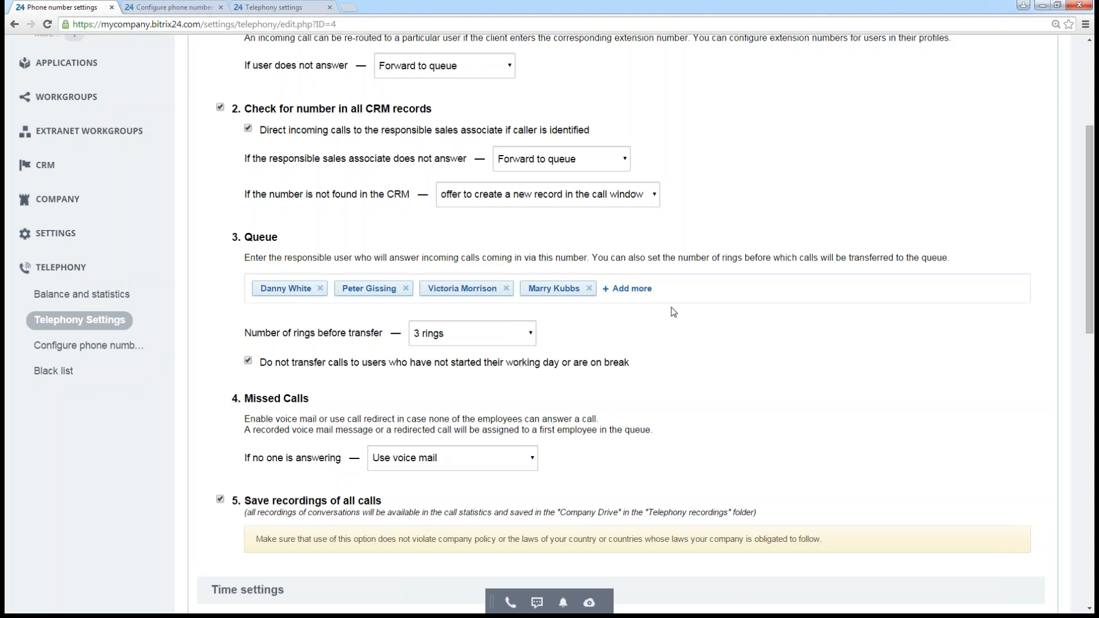
- View the choices for the number of rings before transfer and the working day clock-in panel, keeping both as they are
left_click(472, 333)
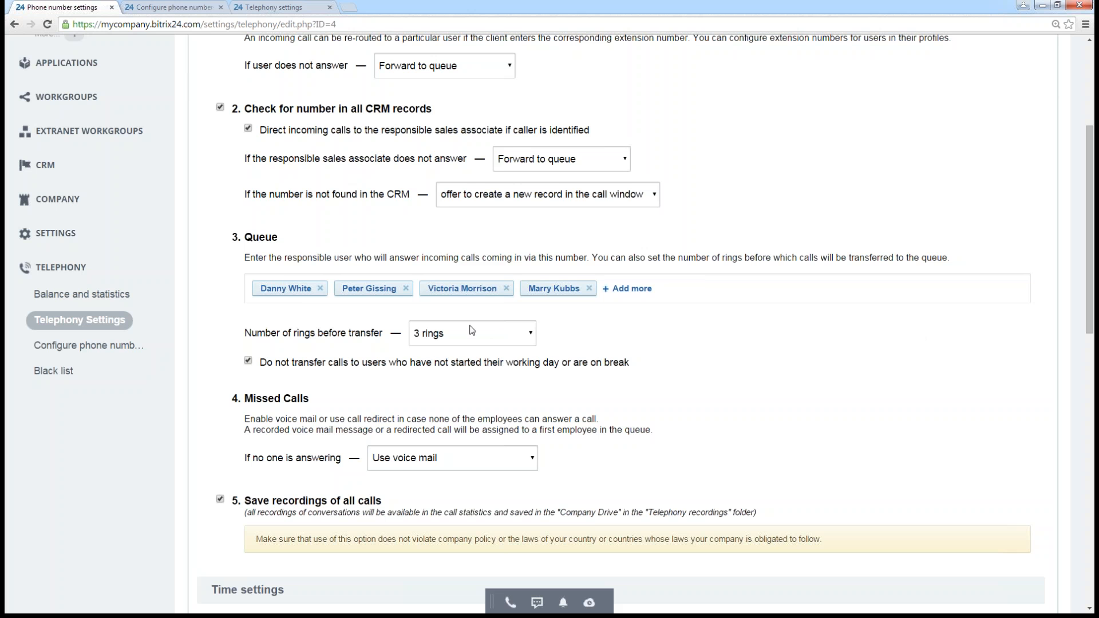
left_click(623, 351)
scroll(730, 375, "up", 4)
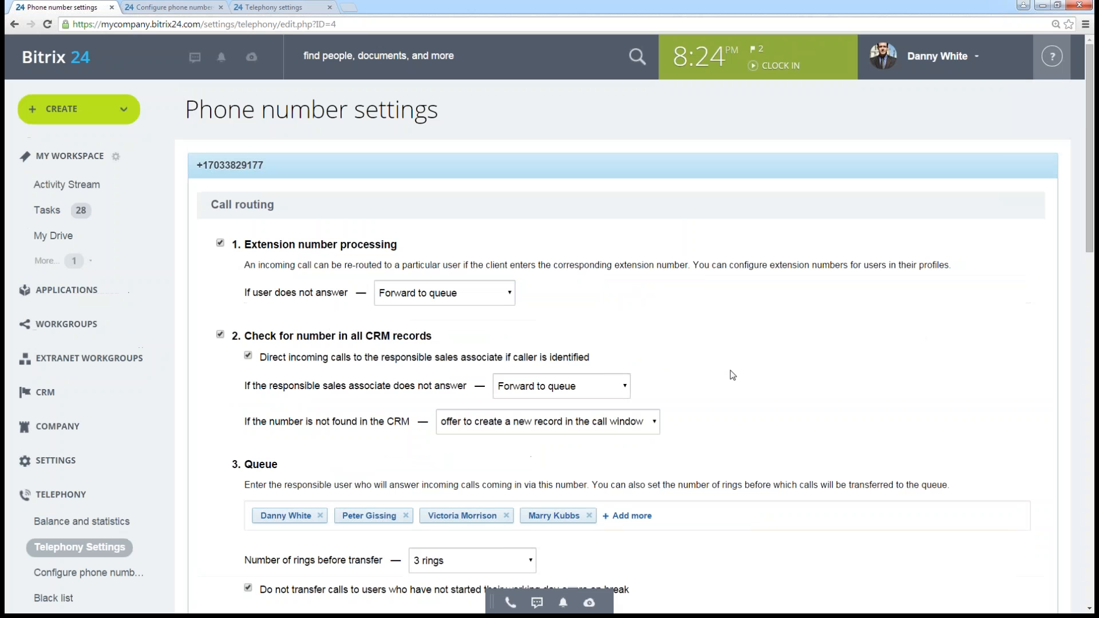
left_click(714, 62)
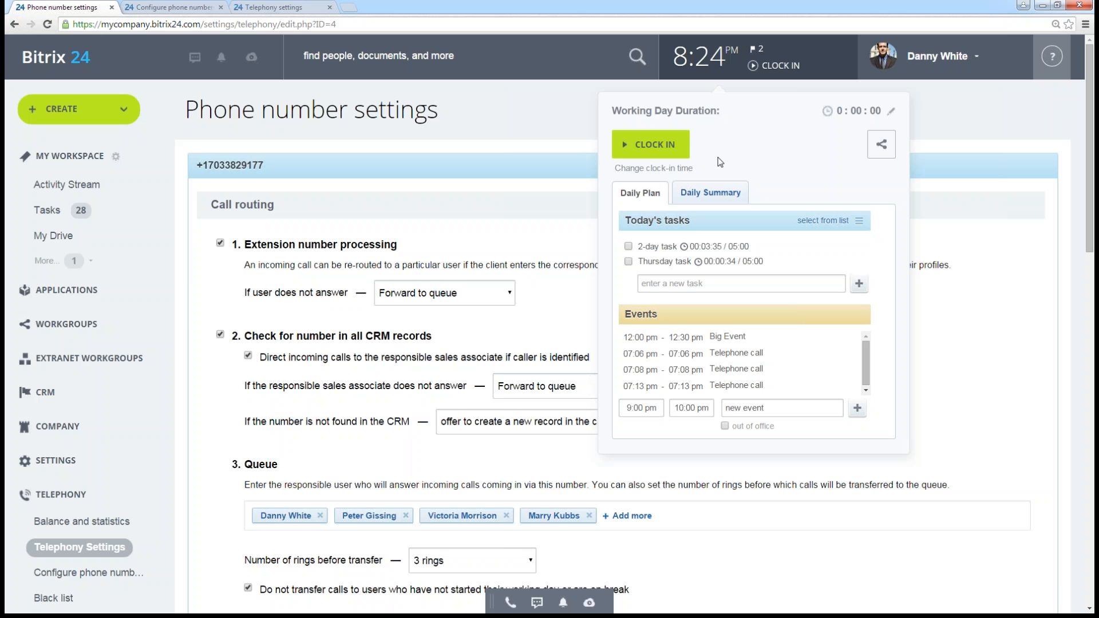
left_click(964, 328)
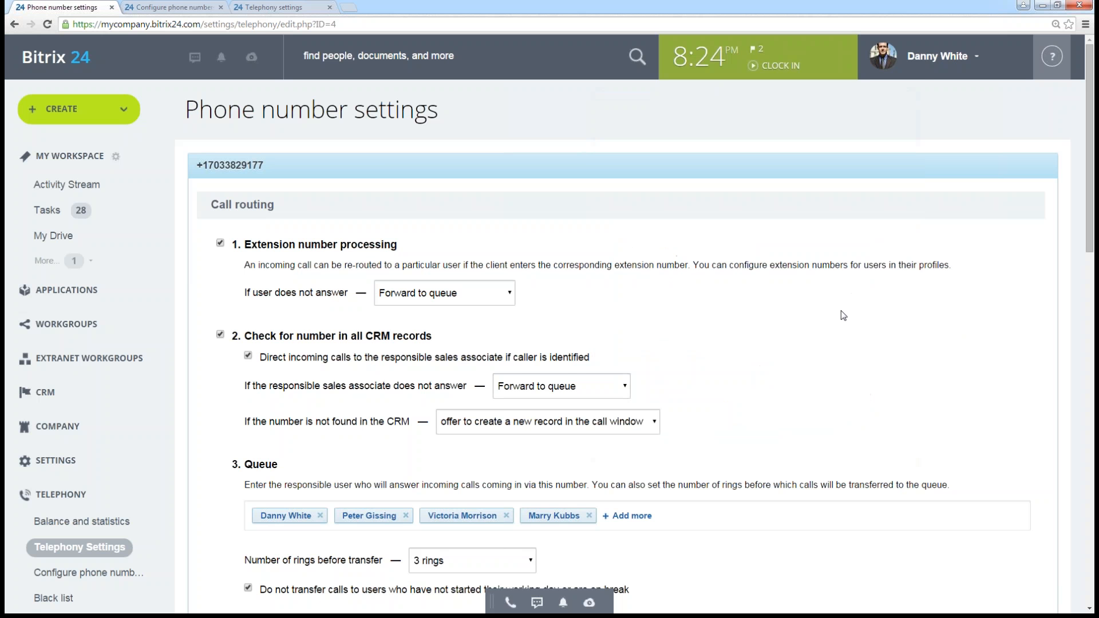
- Expand the Settings section of the site navigation to view its entries, and collapse it again
scroll(782, 337, "down", 1)
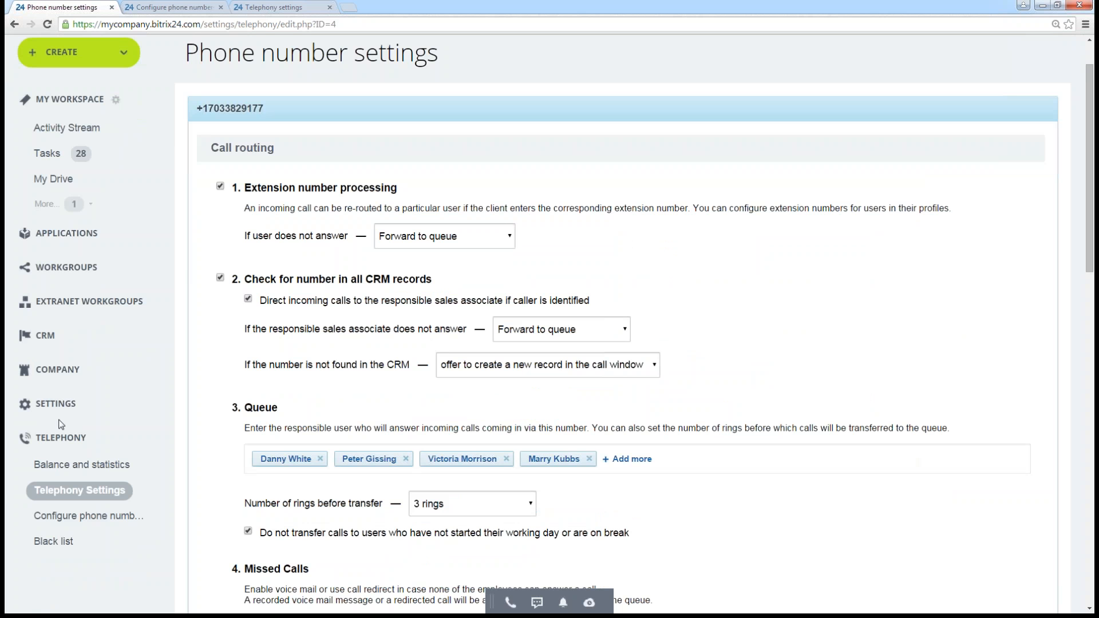
left_click(49, 404)
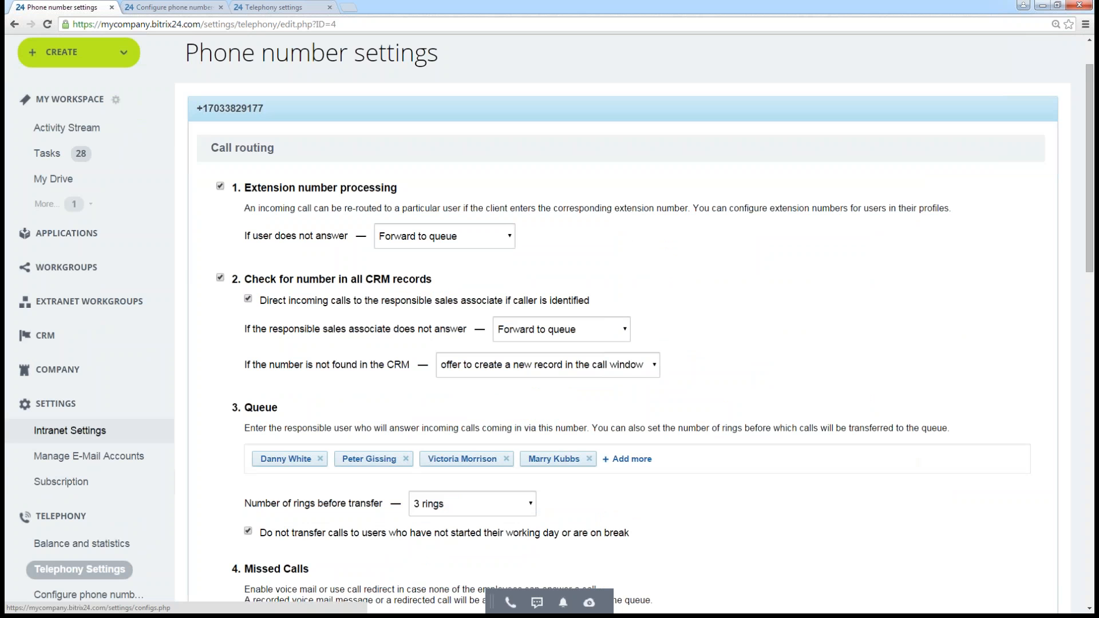
left_click(50, 404)
- View the missed call handling choices for when no one is answering, keeping the voice mail option
scroll(723, 341, "down", 6)
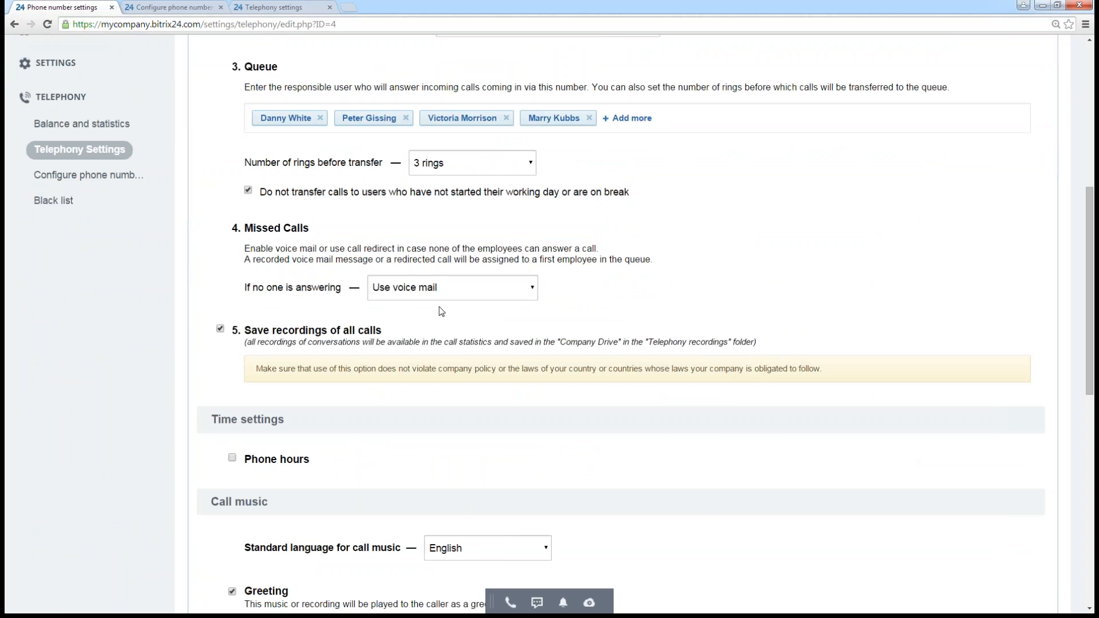
left_click(478, 294)
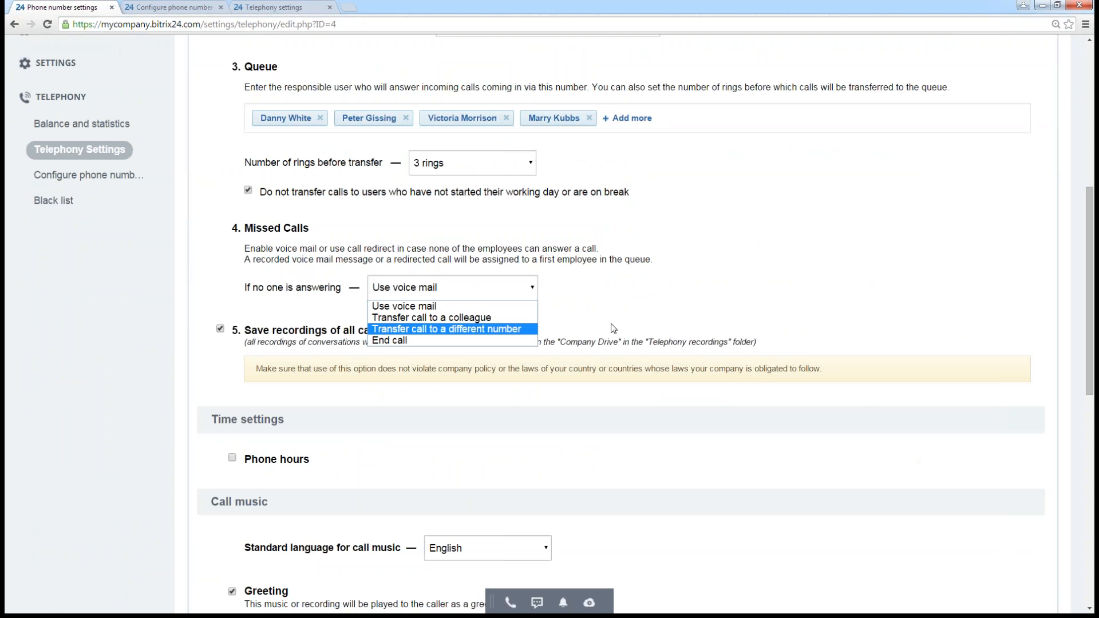
left_click(581, 305)
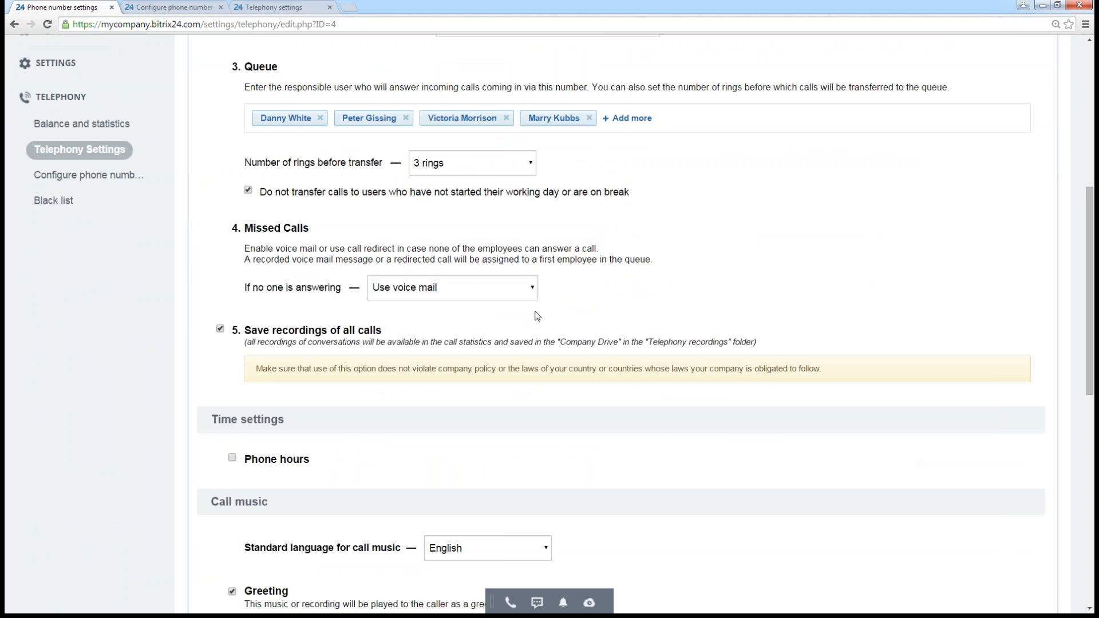
- Enable phone hours in the time settings and mark Saturday and Sunday as days off
scroll(643, 327, "down", 1)
scroll(644, 327, "down", 2)
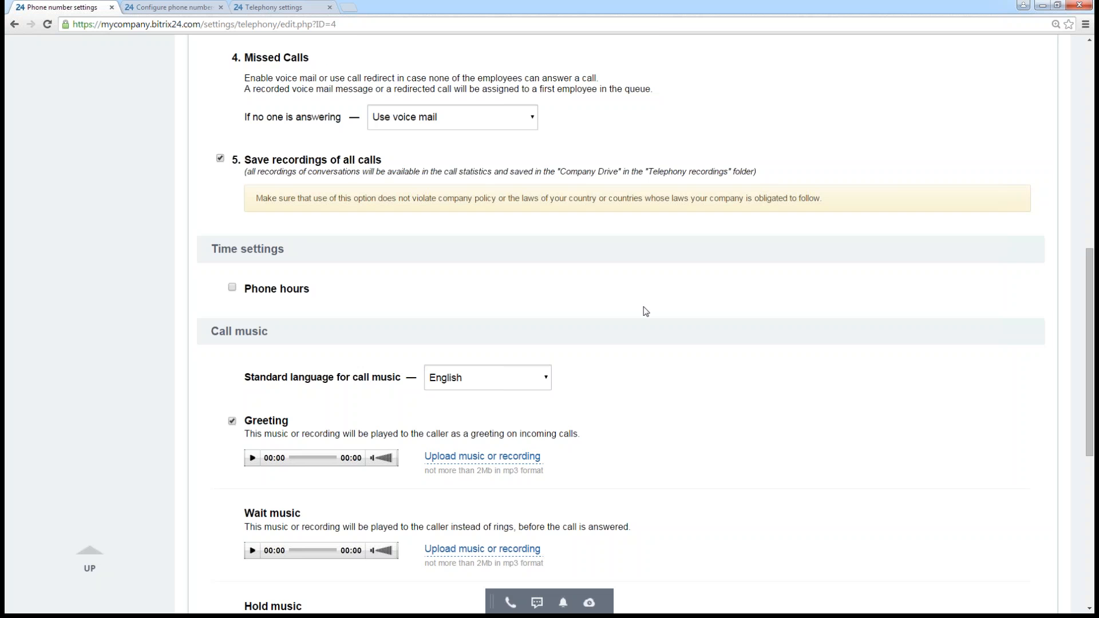
scroll(647, 312, "down", 2)
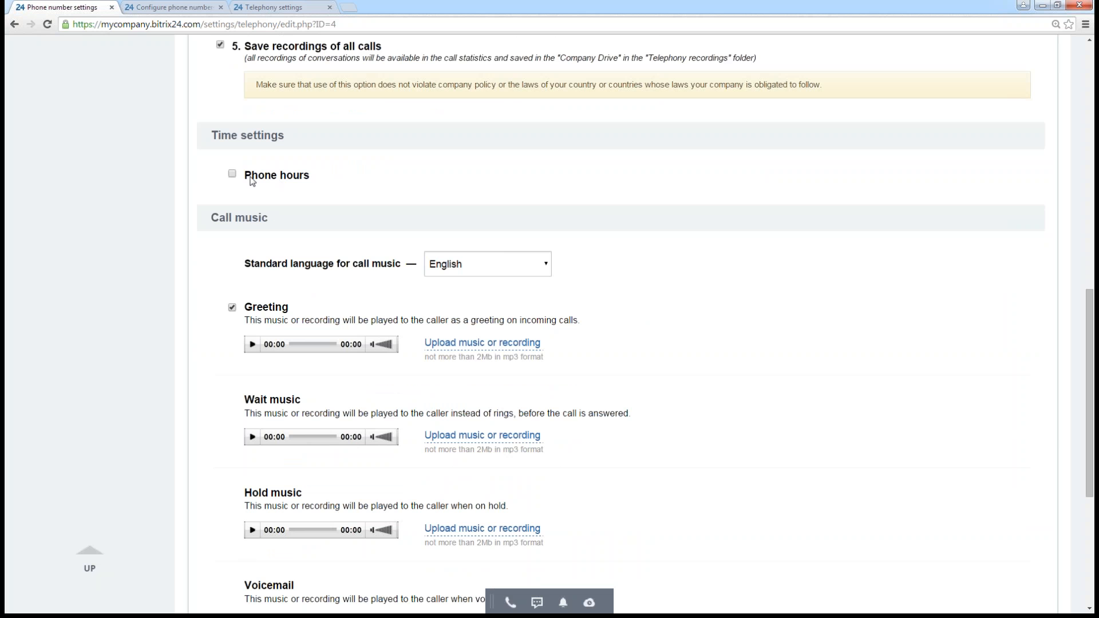
left_click(232, 175)
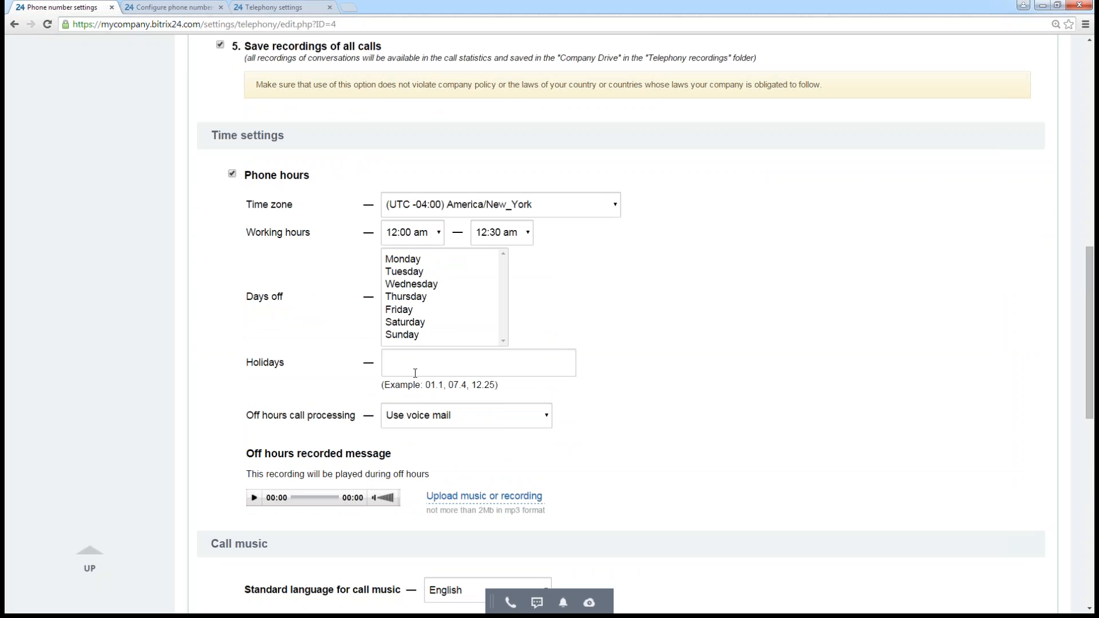
left_click(413, 261)
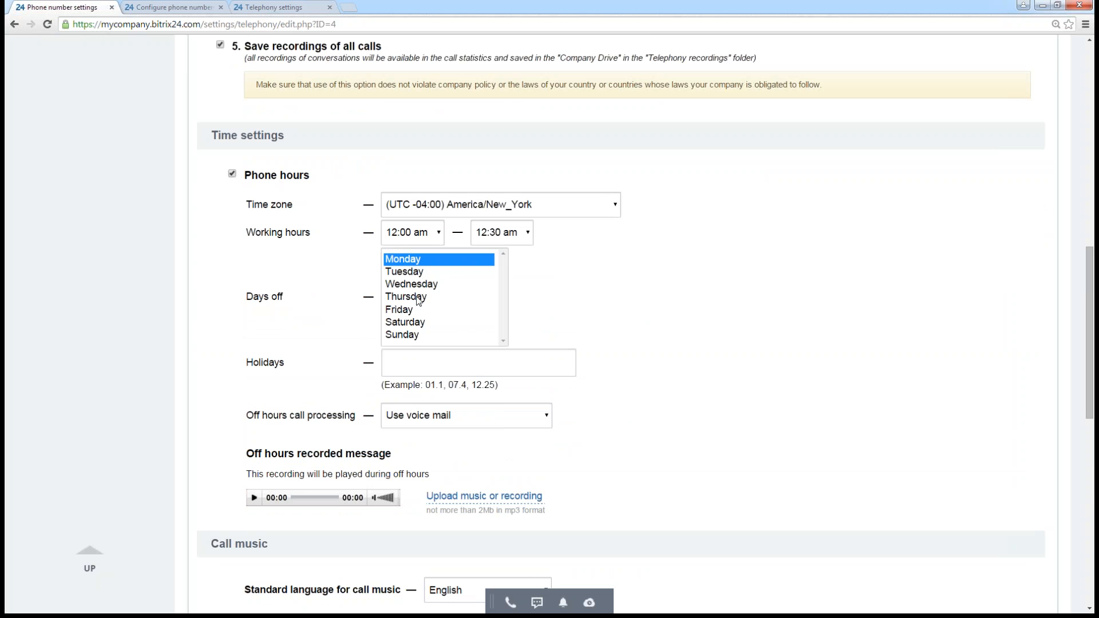
left_click(411, 337)
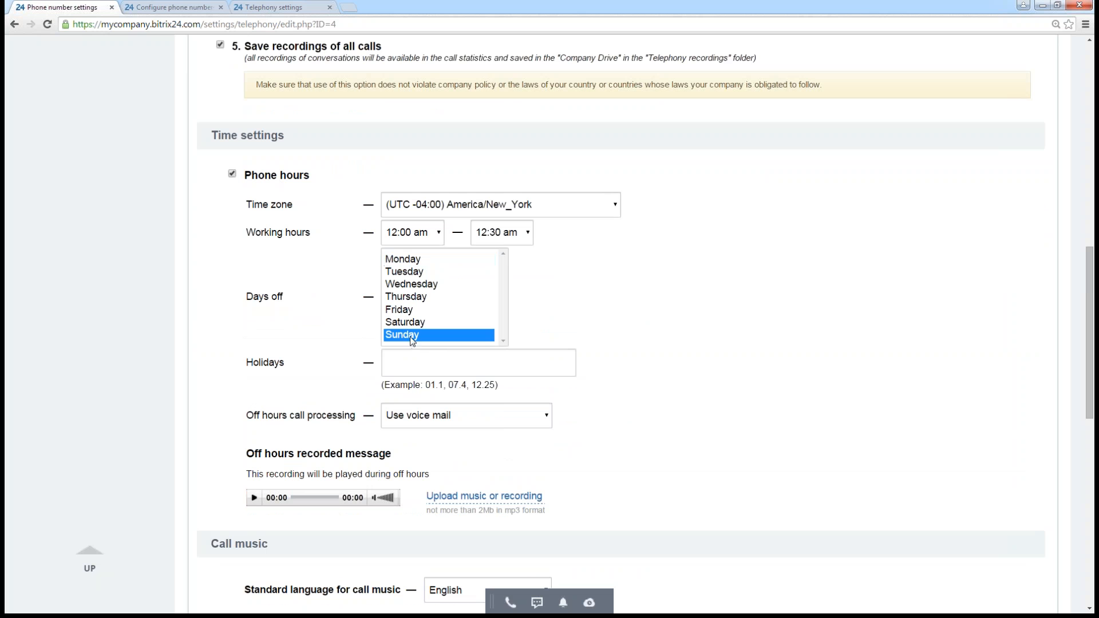
left_click(410, 323, "ctrl")
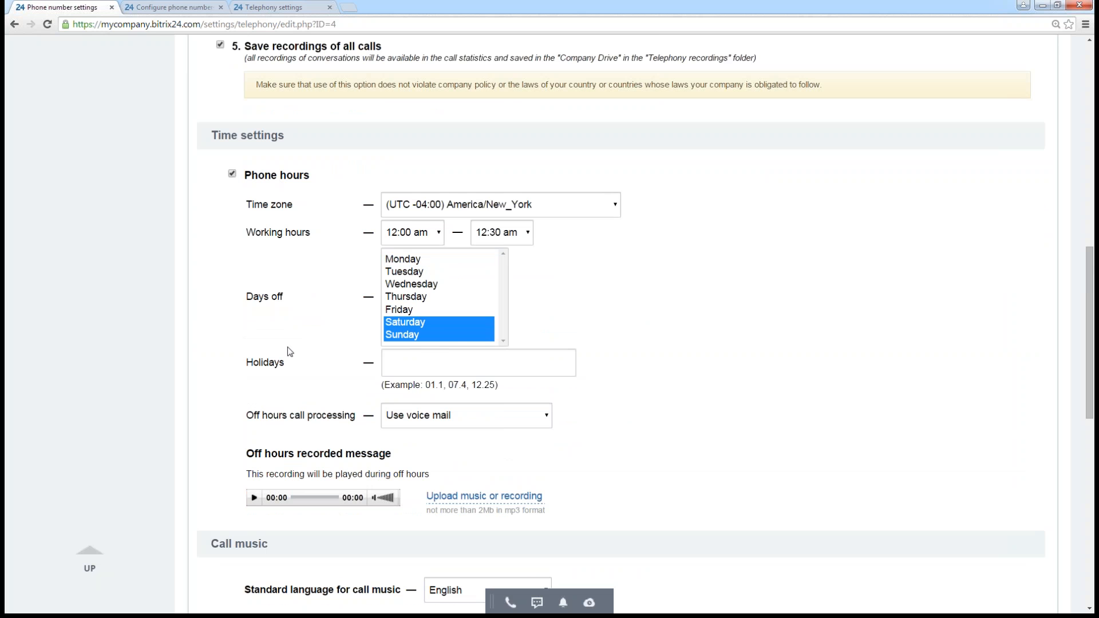
- Highlight the example date format given for the Holidays field, and clear the highlight
scroll(678, 330, "down", 1)
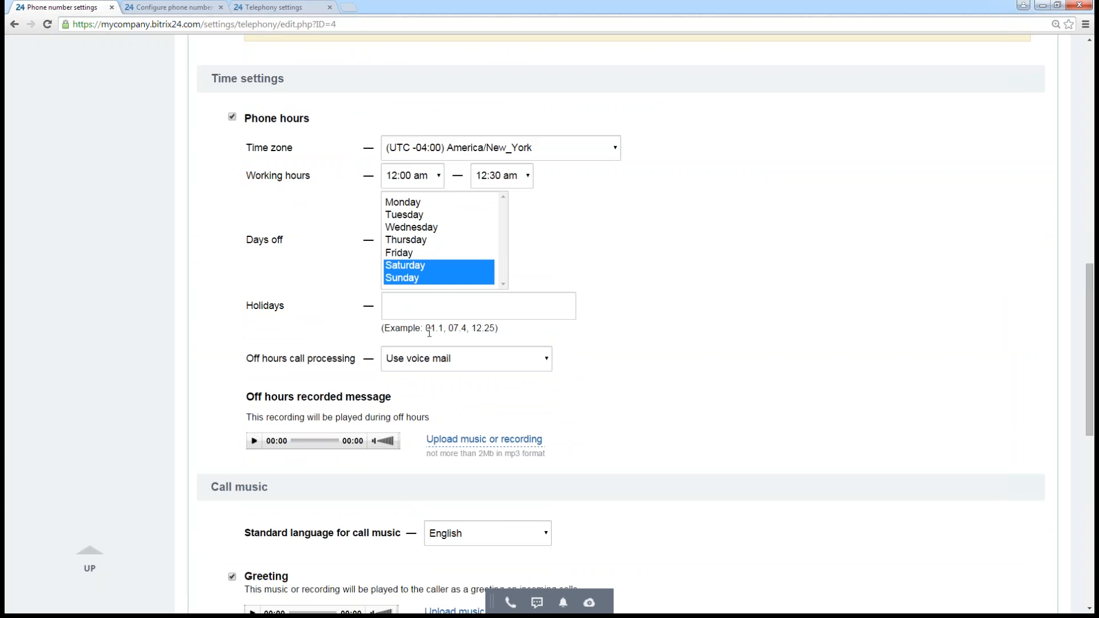
left_click(514, 335)
left_click_drag(514, 336, 430, 331)
left_click(609, 335)
- Play the Greeting recording in the call music settings
scroll(668, 336, "down", 2)
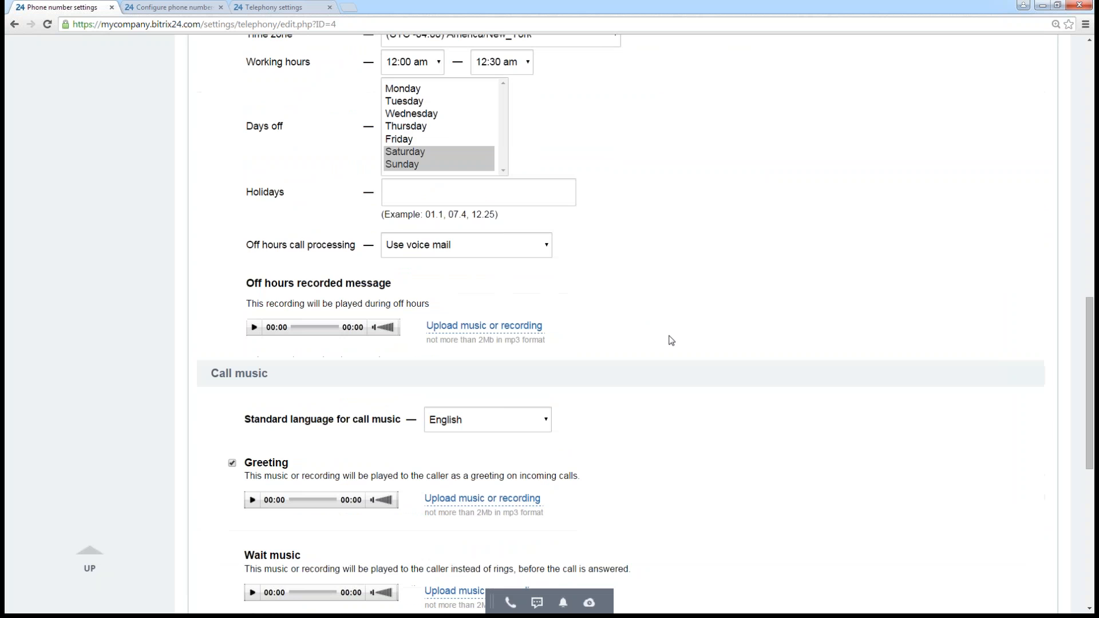
scroll(667, 308, "down", 1)
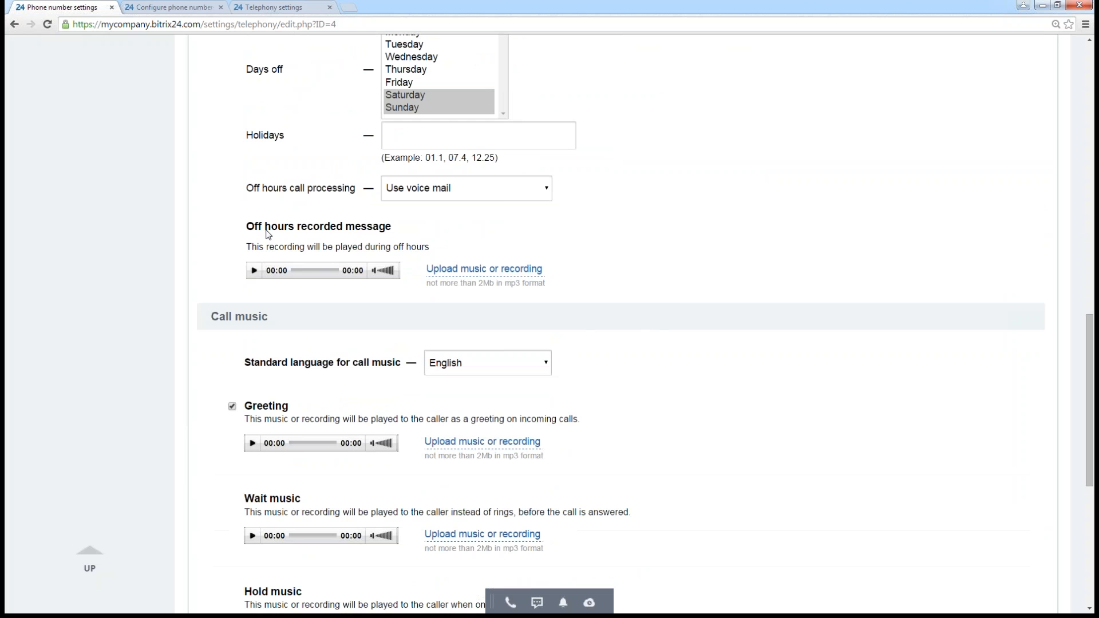
scroll(685, 210, "down", 4)
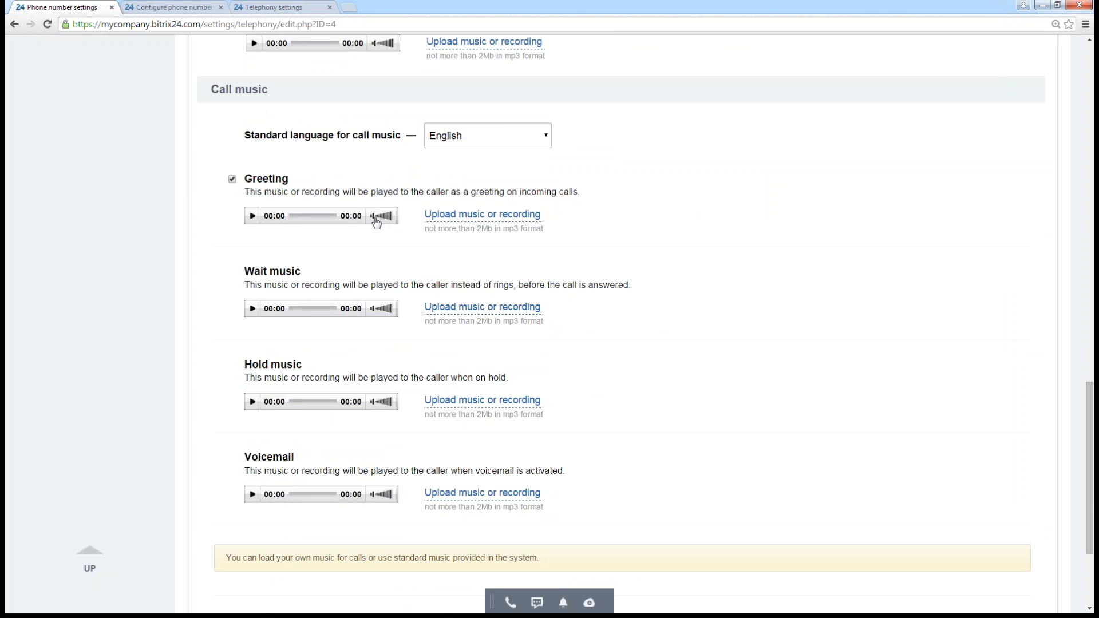
left_click(252, 216)
- Review the whole phone number settings page and view the start time choices for working hours without changing them
scroll(671, 294, "down", 1)
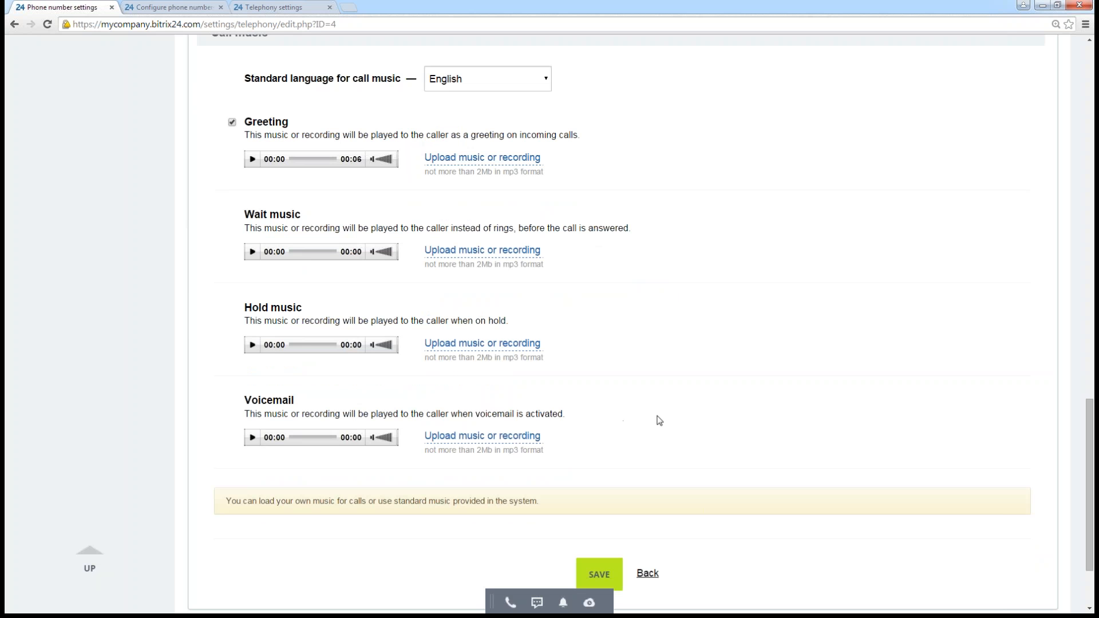
scroll(659, 422, "down", 2)
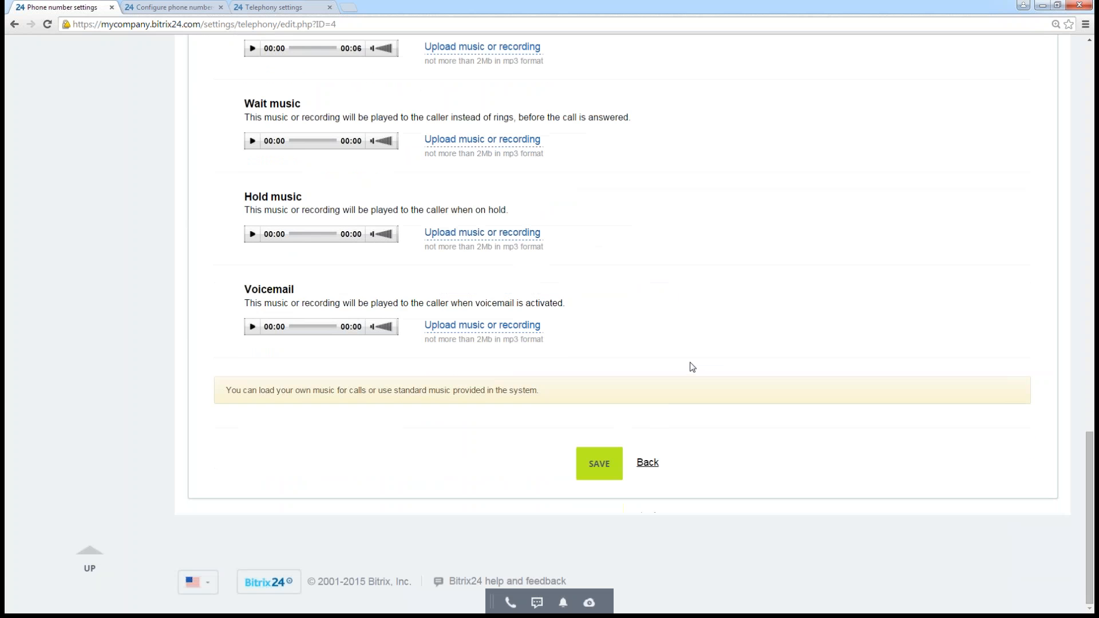
scroll(692, 367, "up", 10)
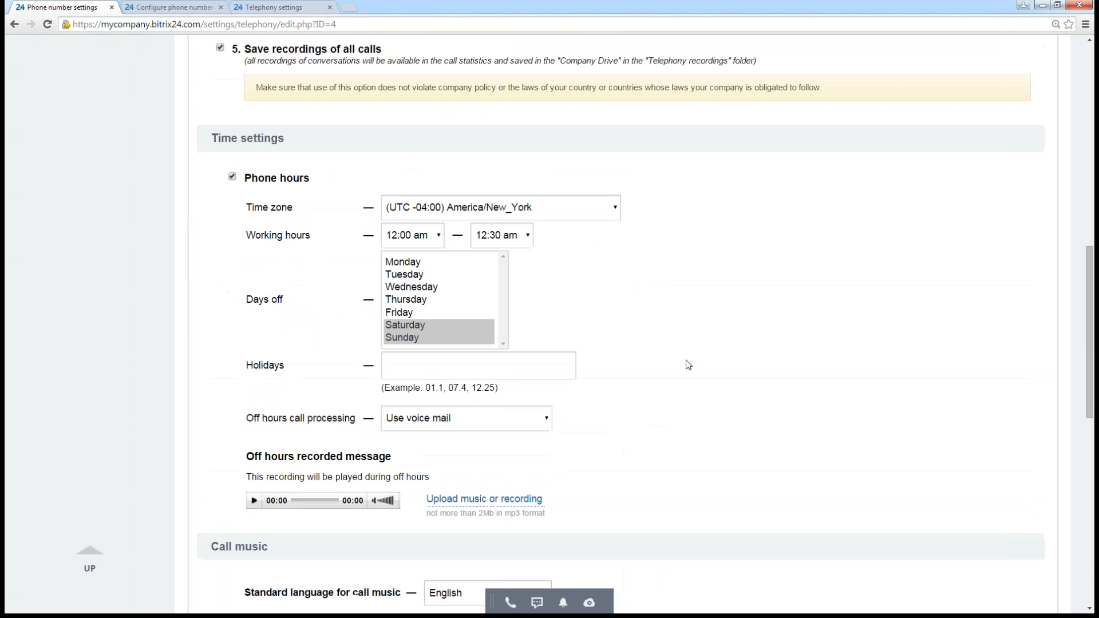
scroll(688, 365, "up", 15)
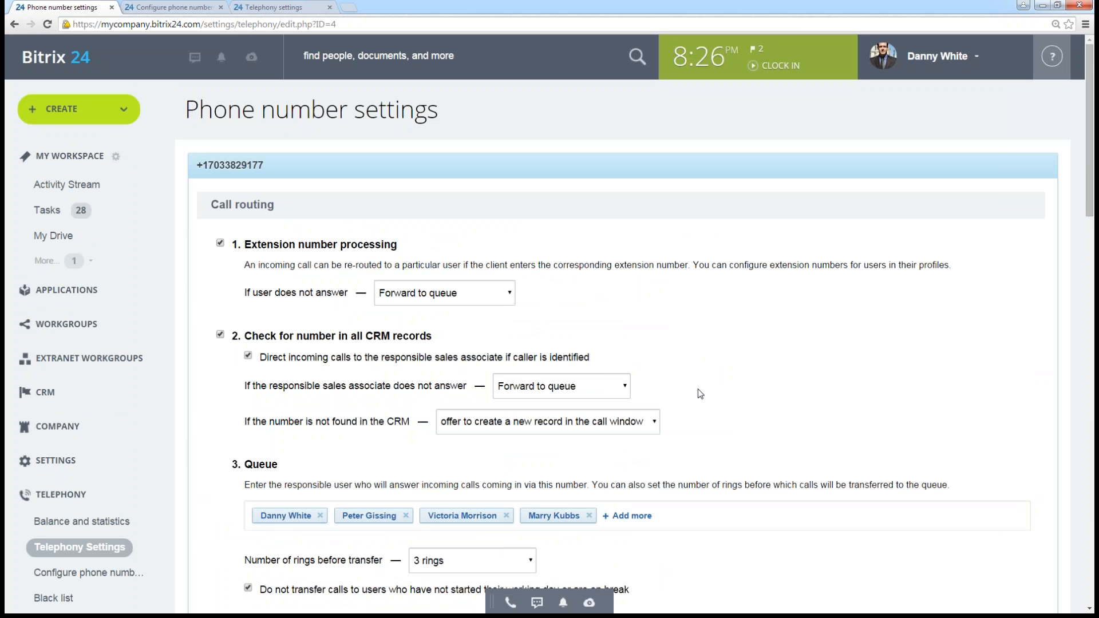
scroll(726, 371, "down", 6)
scroll(728, 371, "down", 5)
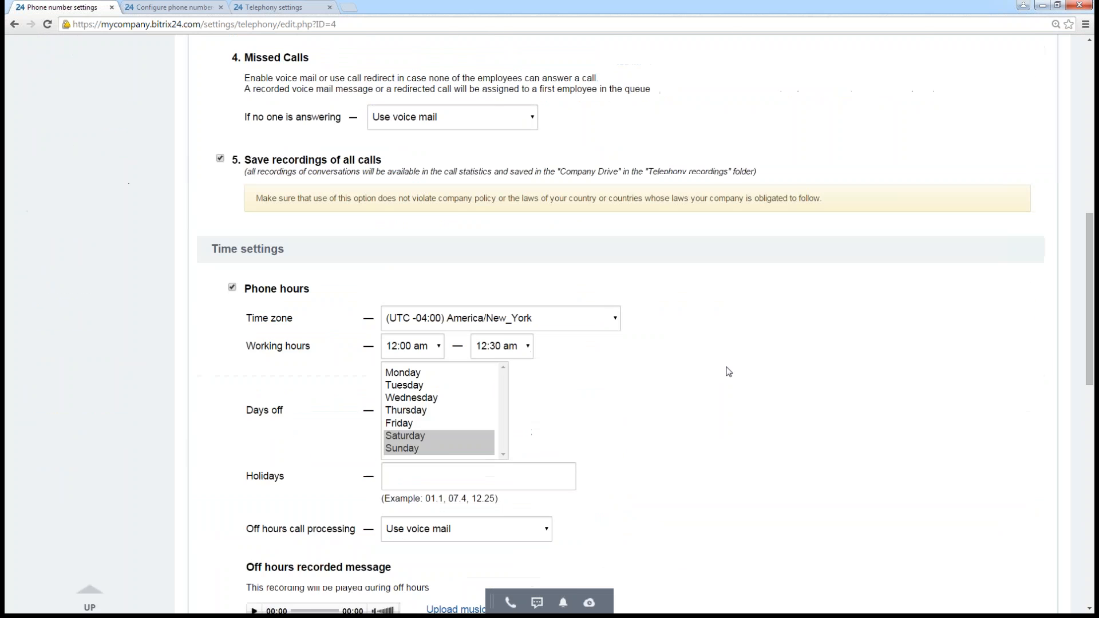
scroll(728, 376, "down", 1)
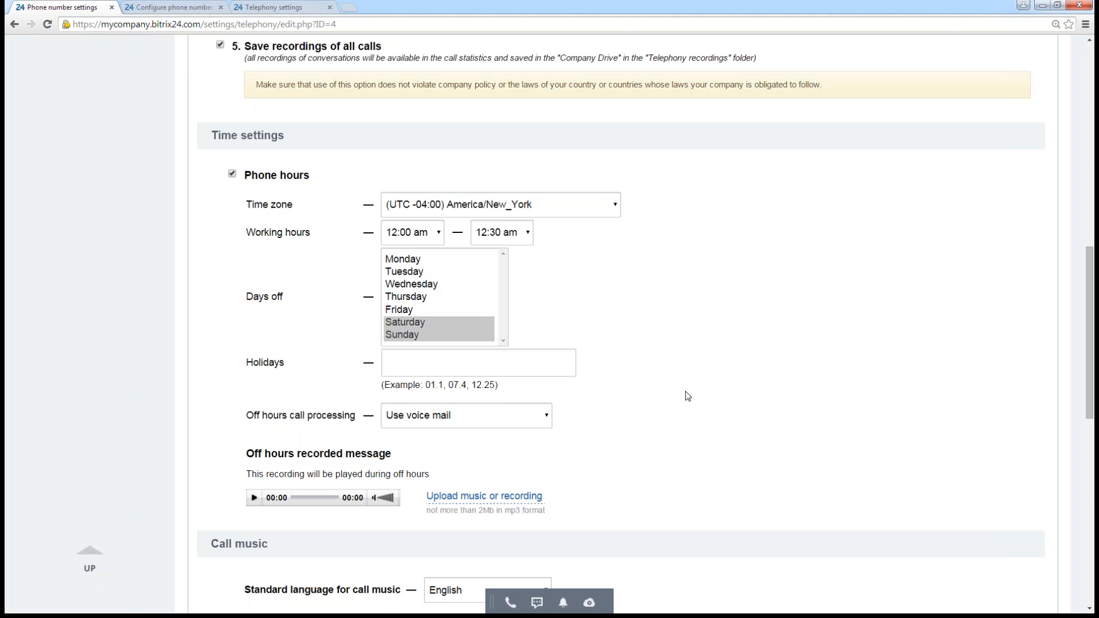
left_click(440, 237)
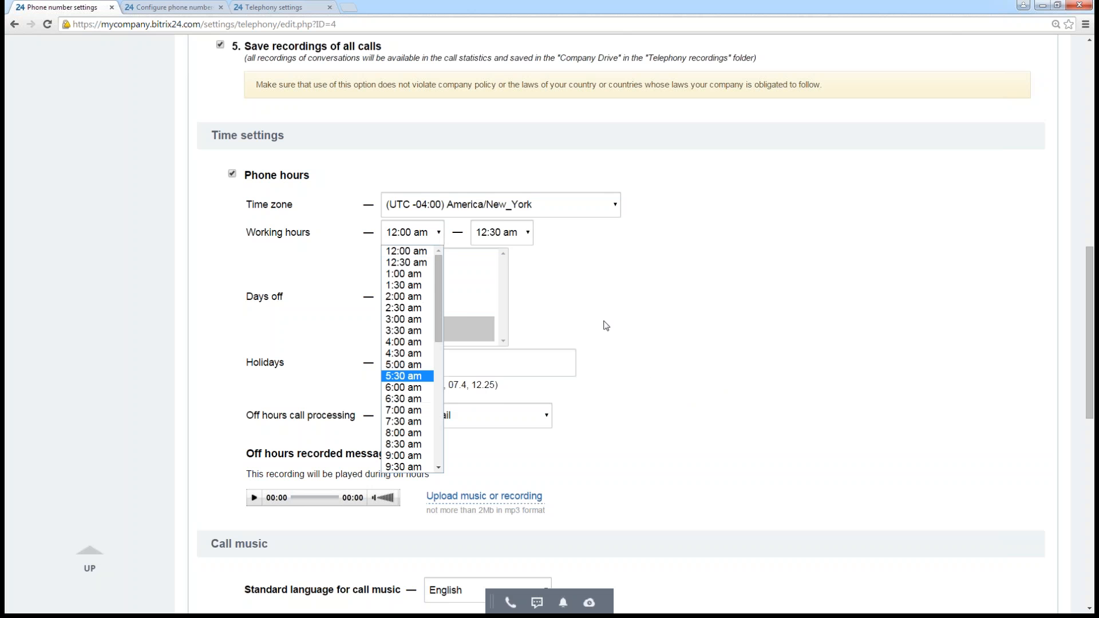
left_click(620, 314)
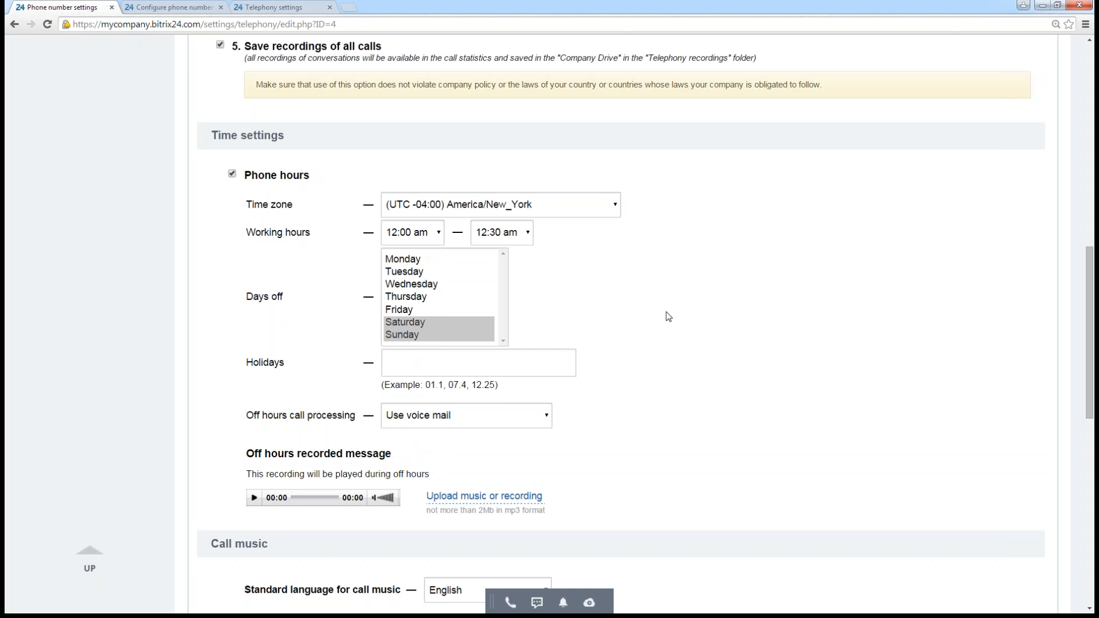
- Open the telephony Balance and statistics page and look over the account balance and call expenses
scroll(696, 321, "up", 15)
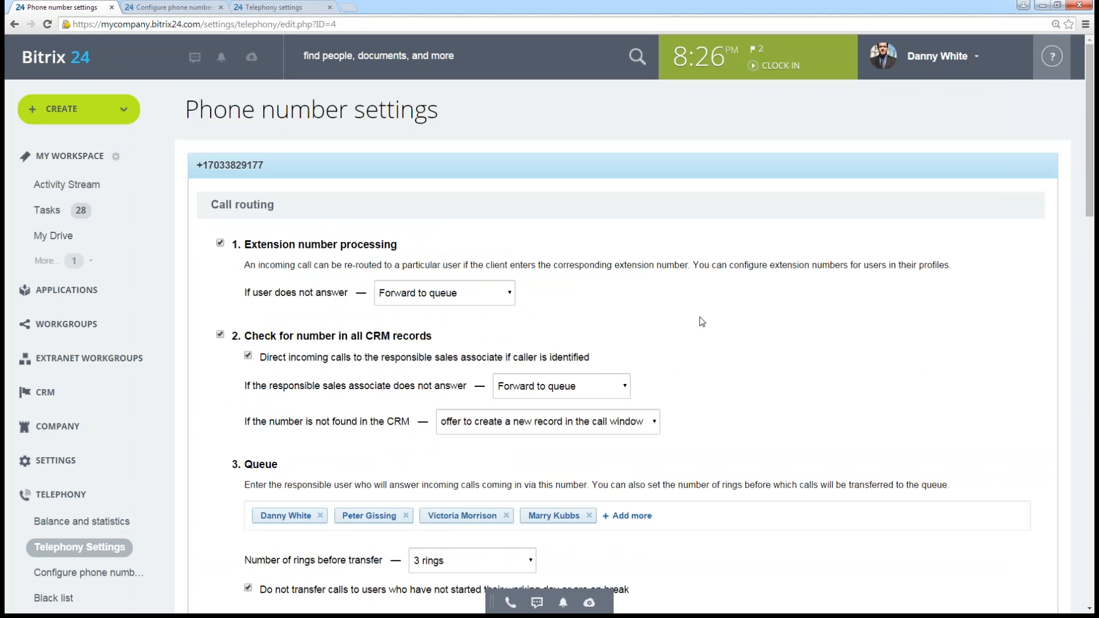
left_click(73, 521)
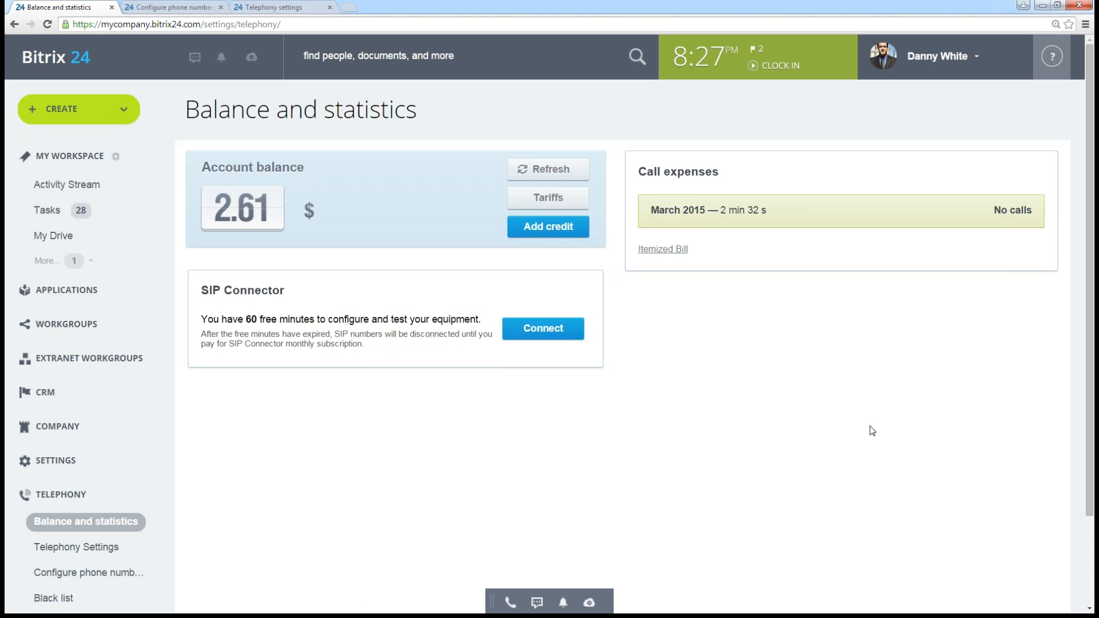
scroll(549, 483, "down", 1)
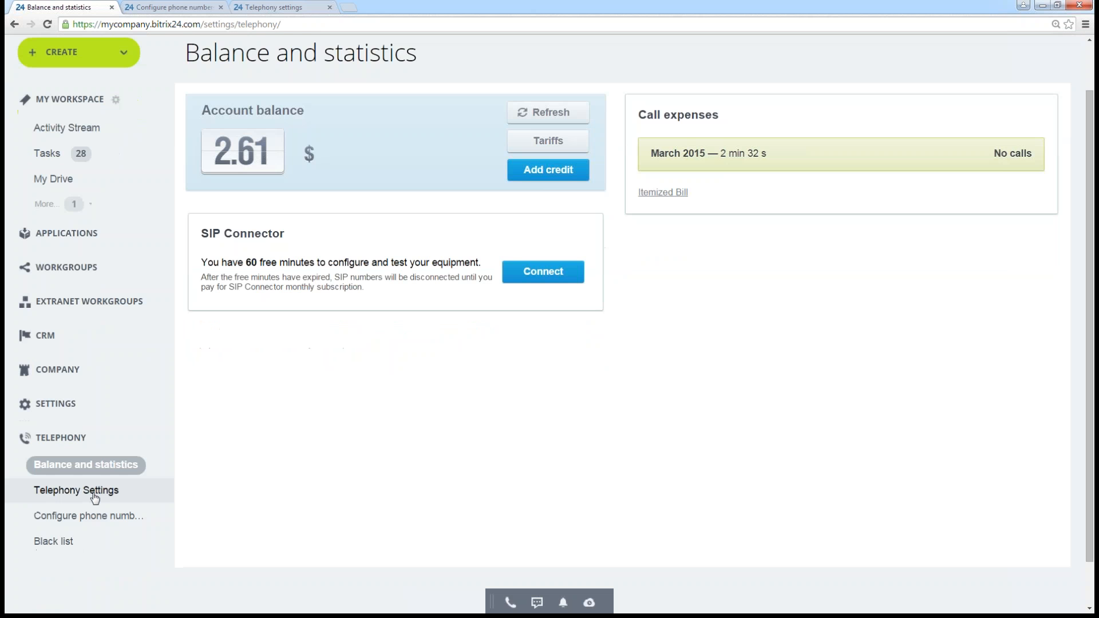
- Go to the Telephony Settings page and review the Connect SIP PBX information and connection options
left_click(95, 497)
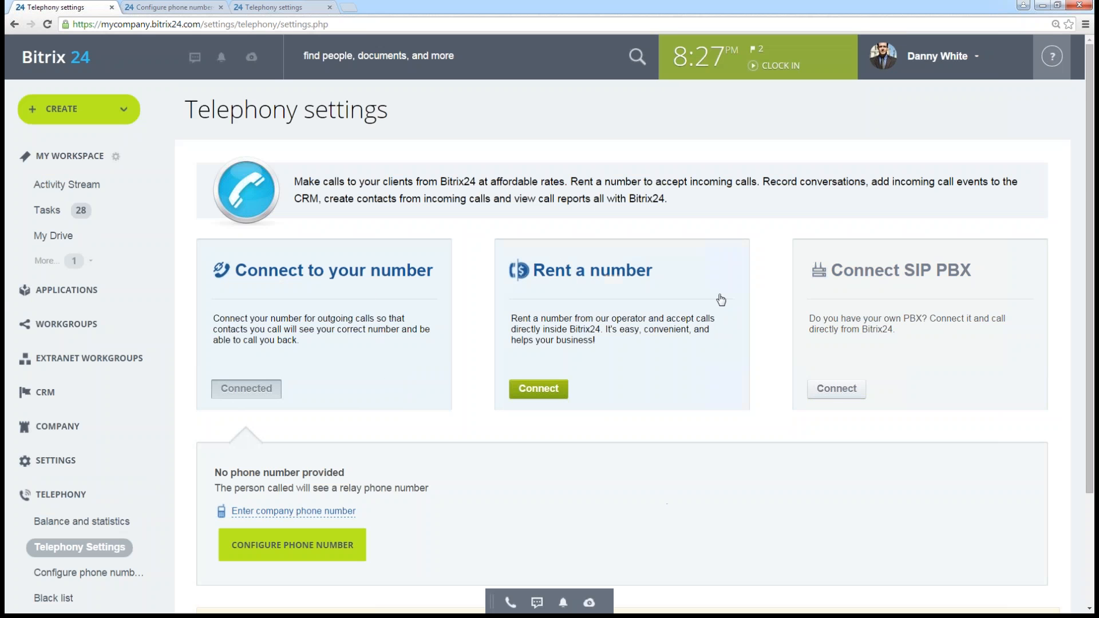
left_click(852, 394)
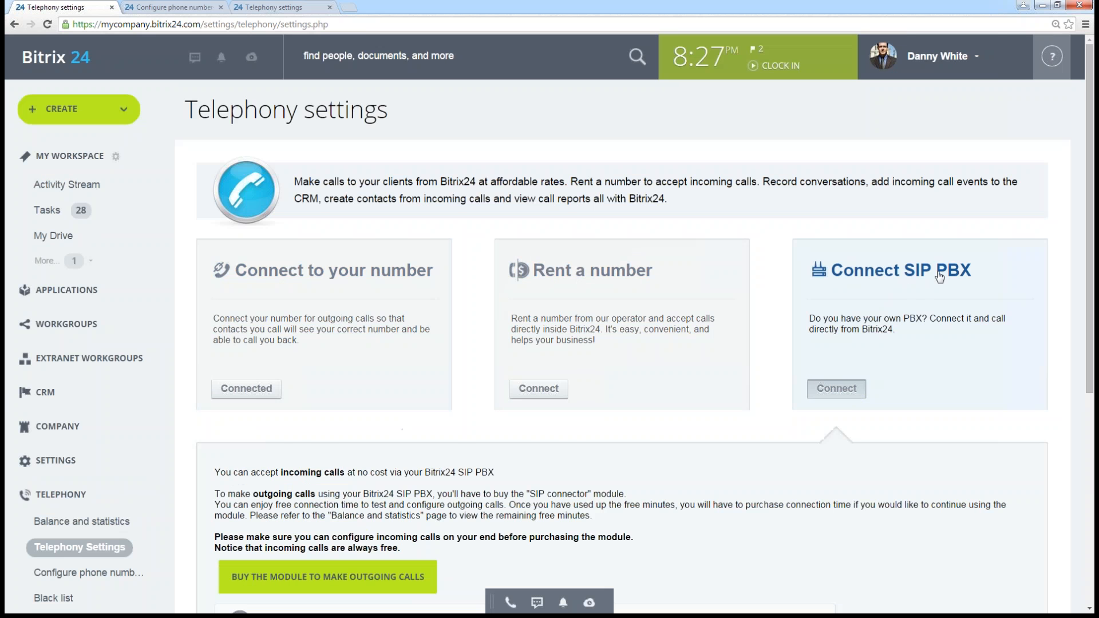
scroll(892, 321, "down", 3)
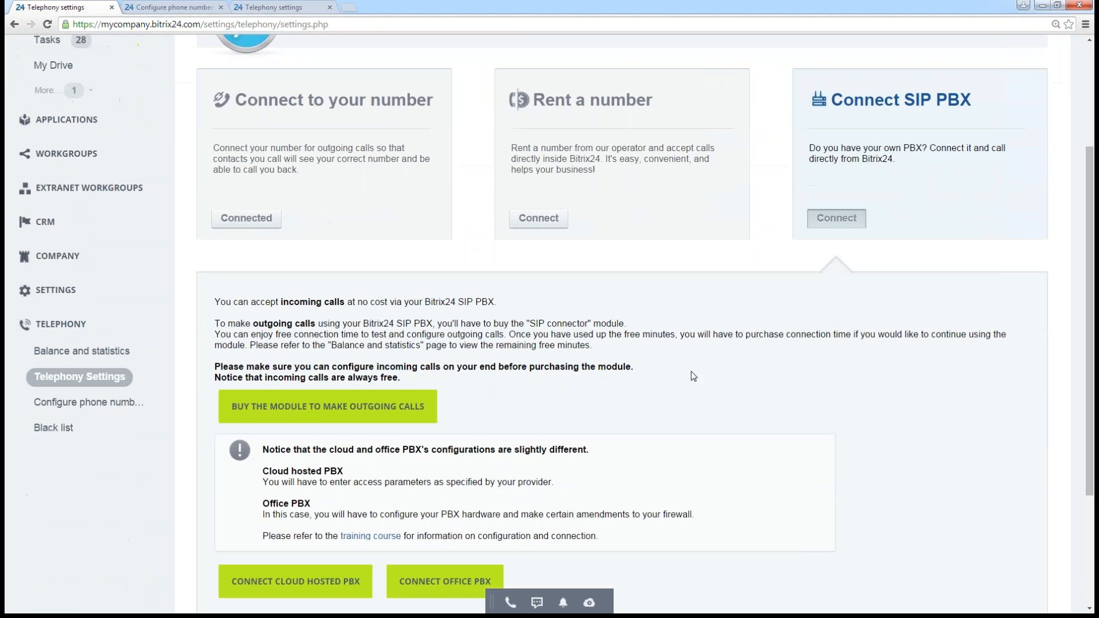
scroll(845, 344, "down", 1)
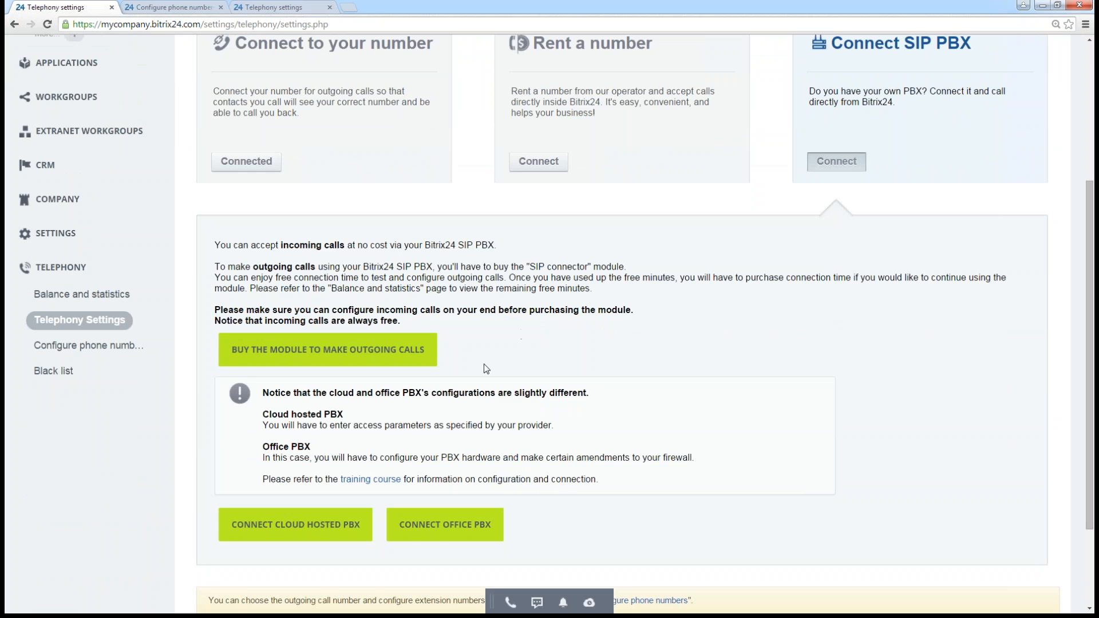
- Open the linked PBX training course in a new browser tab and read its Office PBX Set Up lesson
right_click(372, 482)
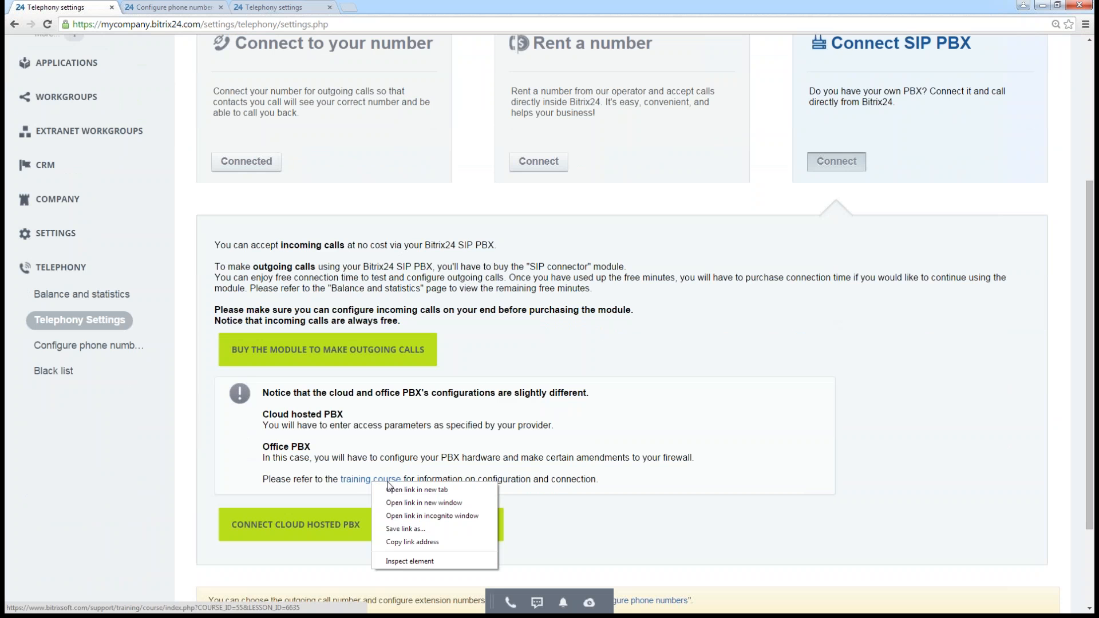
left_click(417, 489)
scroll(564, 349, "up", 1)
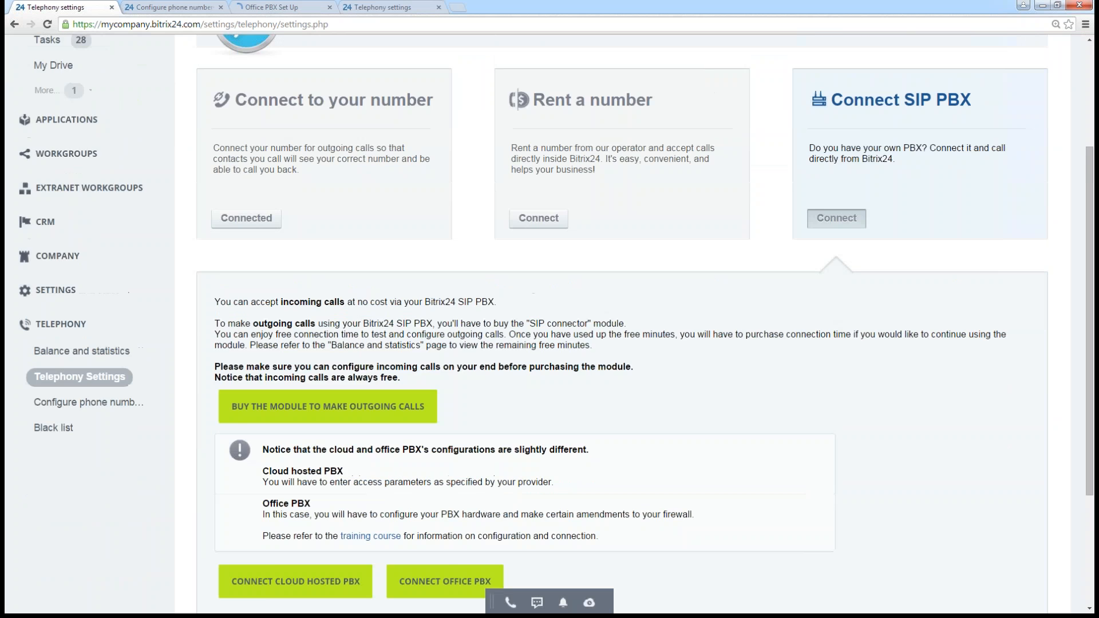
scroll(562, 345, "up", 2)
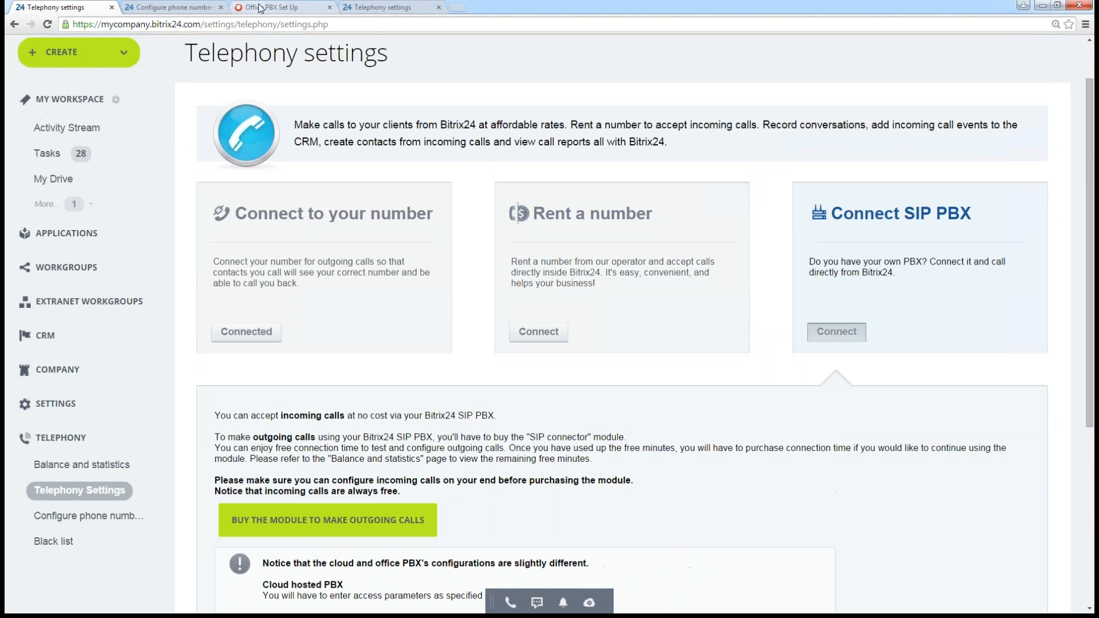
left_click(261, 10)
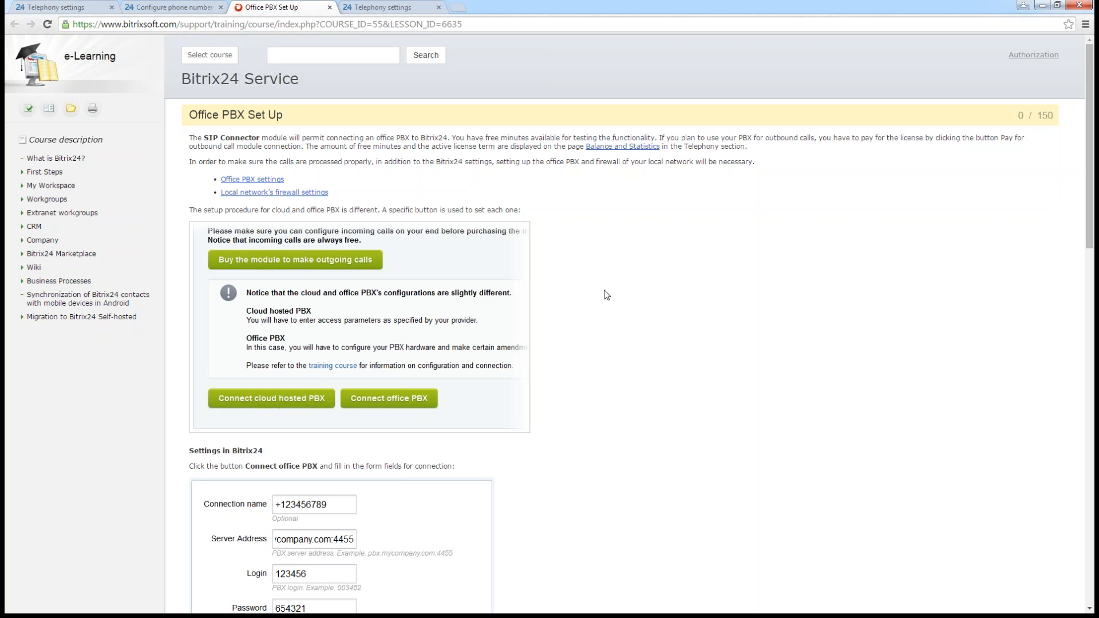
scroll(591, 276, "down", 2)
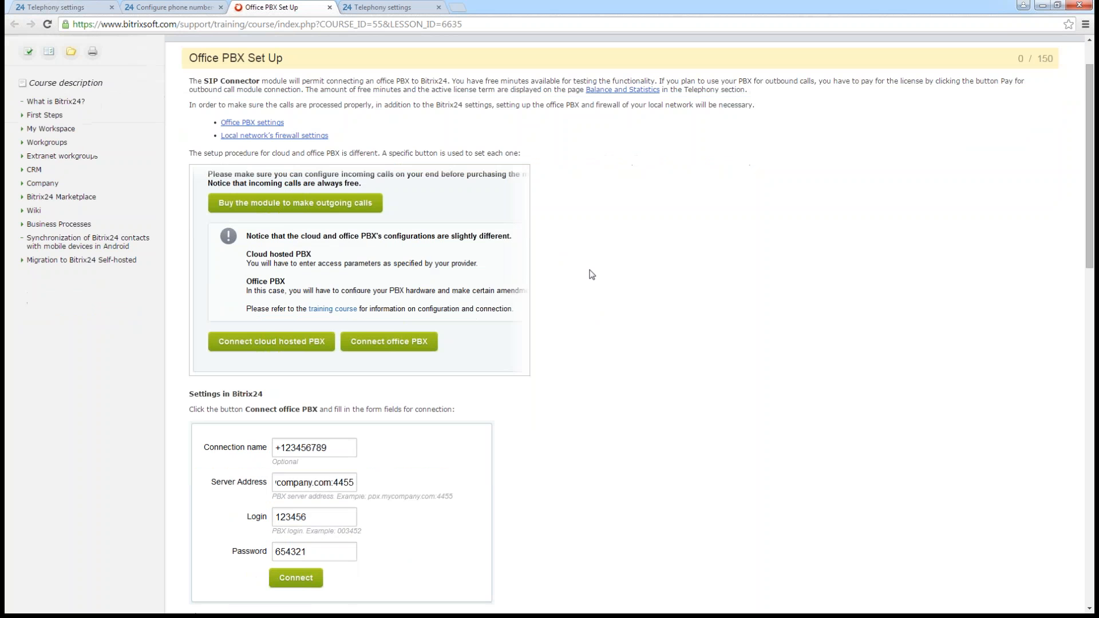
- Read the Settings in Bitrix24 and Setting Up an Office PBX sections of the Office PBX Set Up lesson
scroll(593, 278, "down", 1)
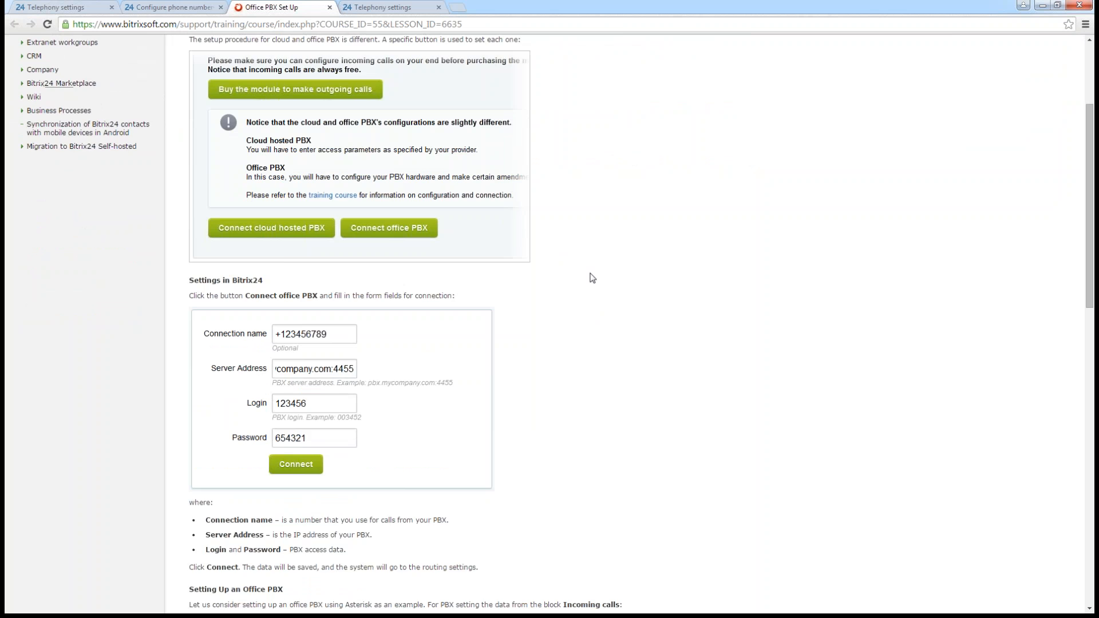
scroll(592, 278, "down", 1)
scroll(592, 278, "down", 2)
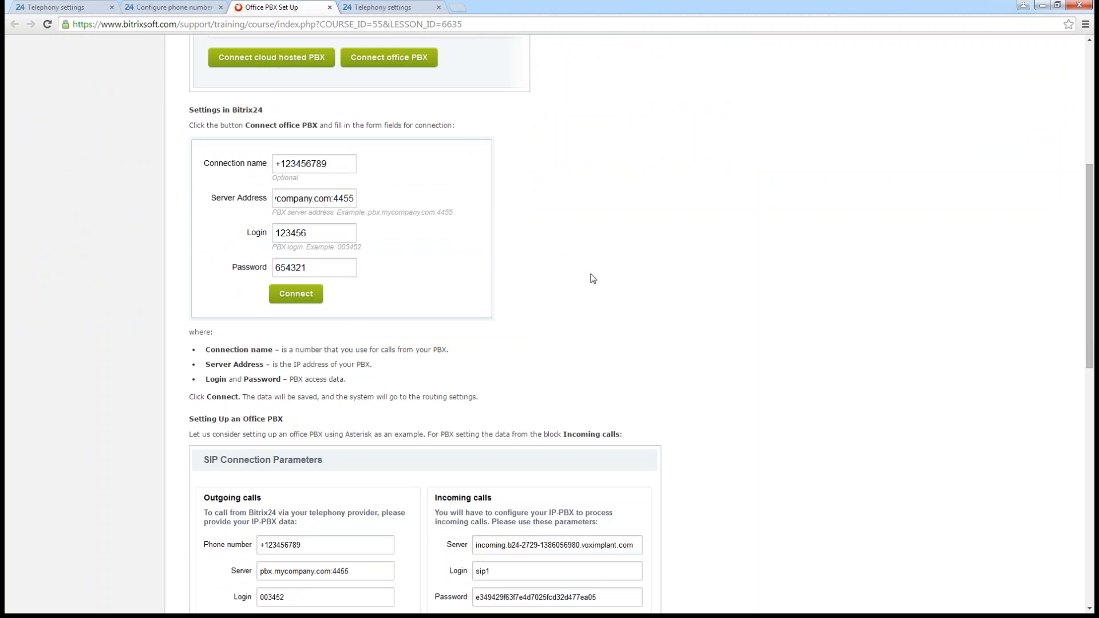
scroll(592, 278, "up", 6)
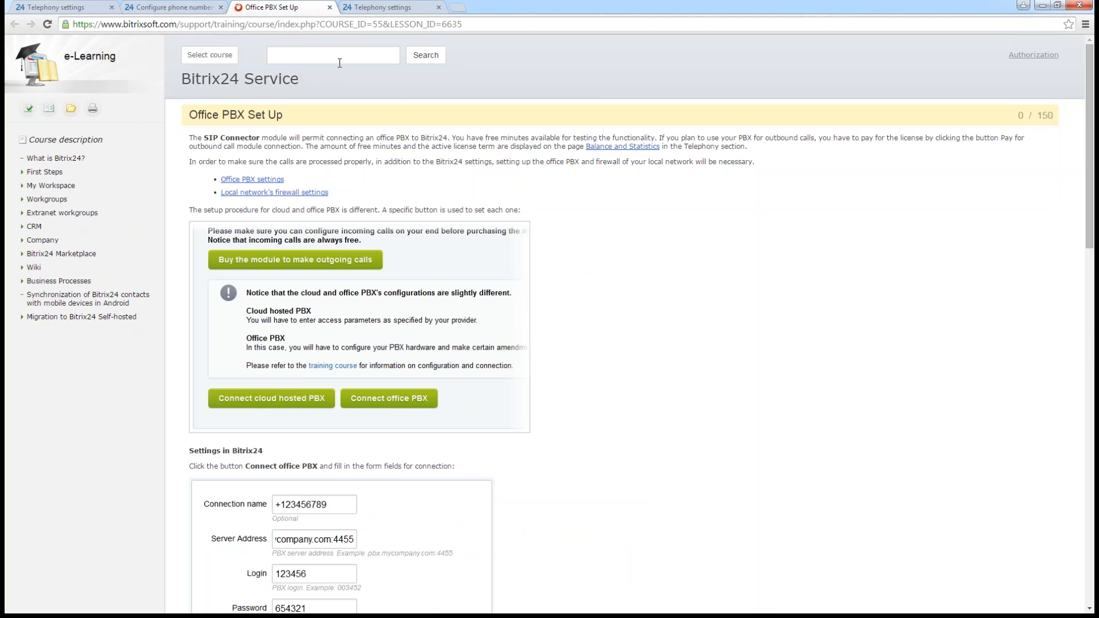
- Return to the already open Telephony settings page and review the options to connect a number, rent a number or connect a SIP PBX
left_click(189, 9)
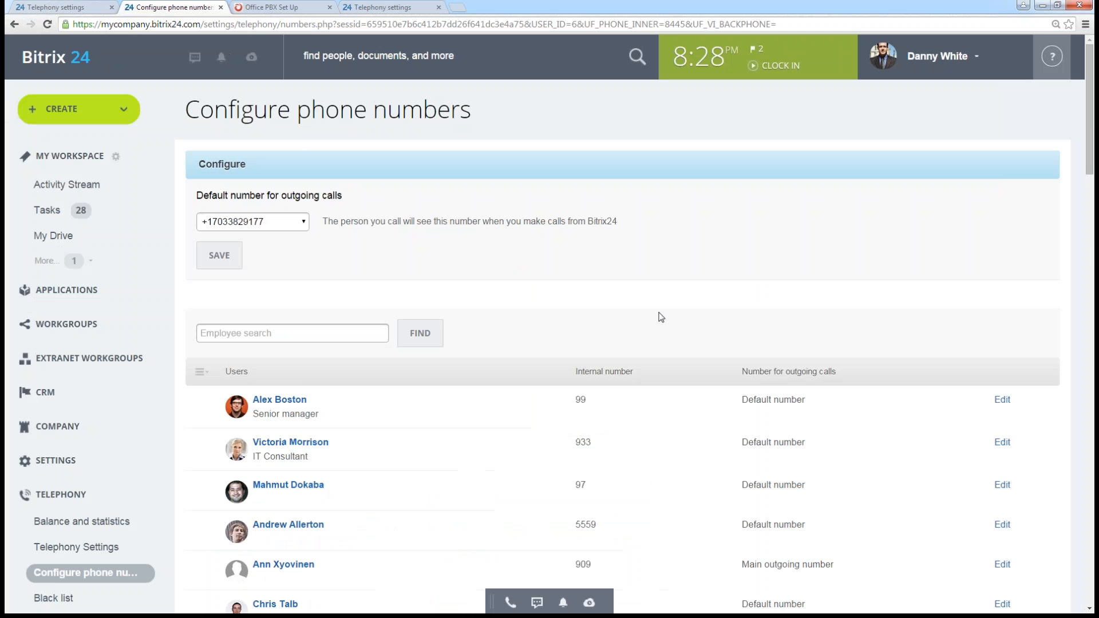
left_click(289, 8)
left_click(375, 8)
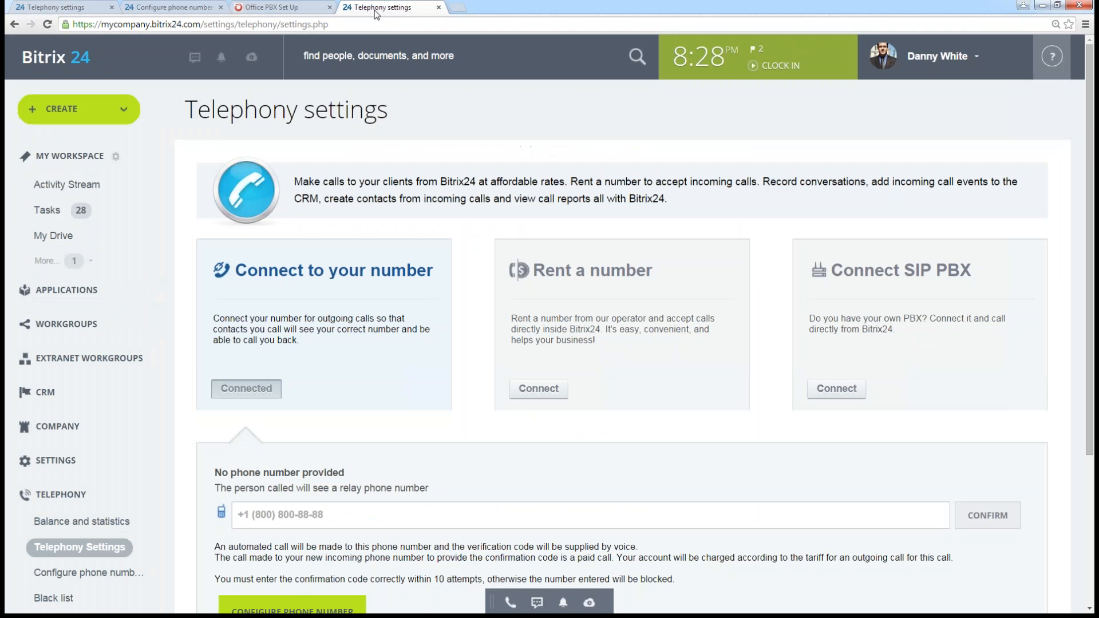
scroll(900, 411, "down", 2)
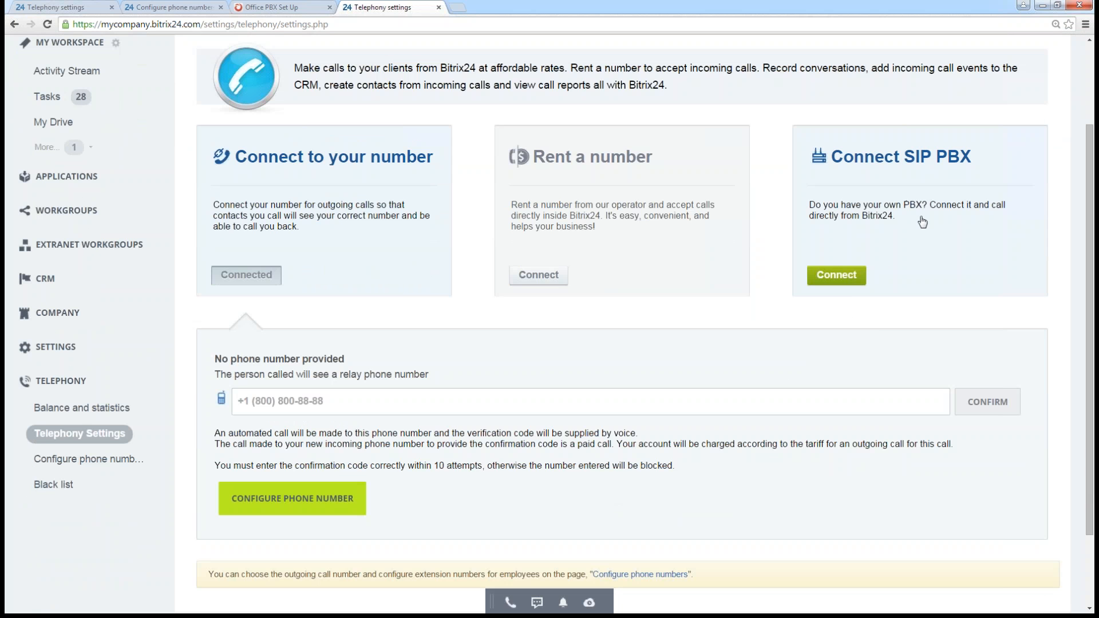
scroll(922, 222, "up", 1)
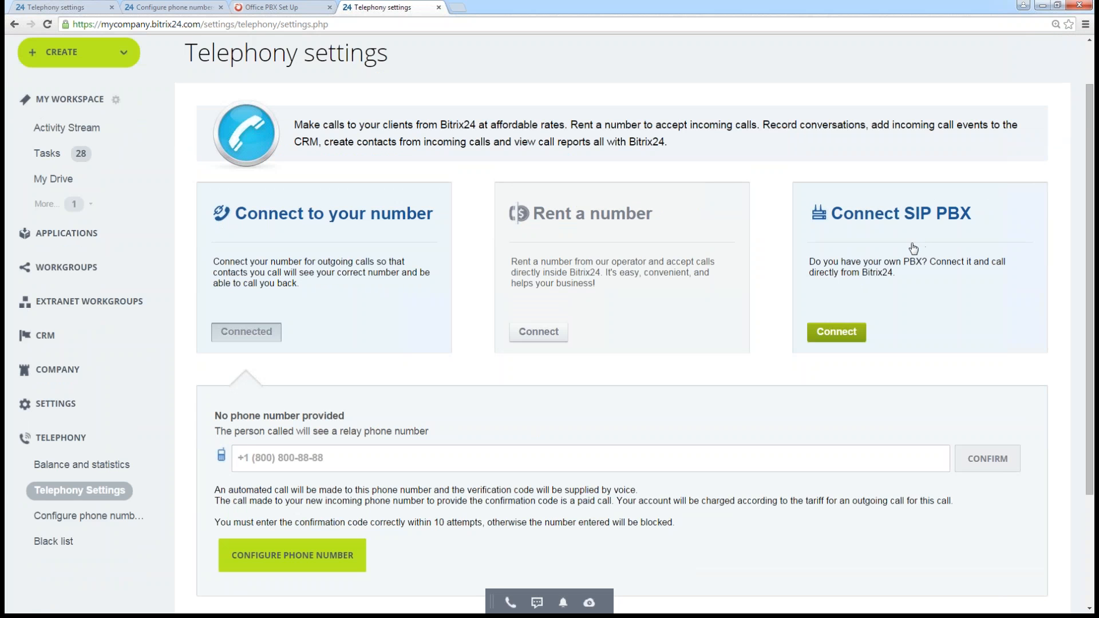